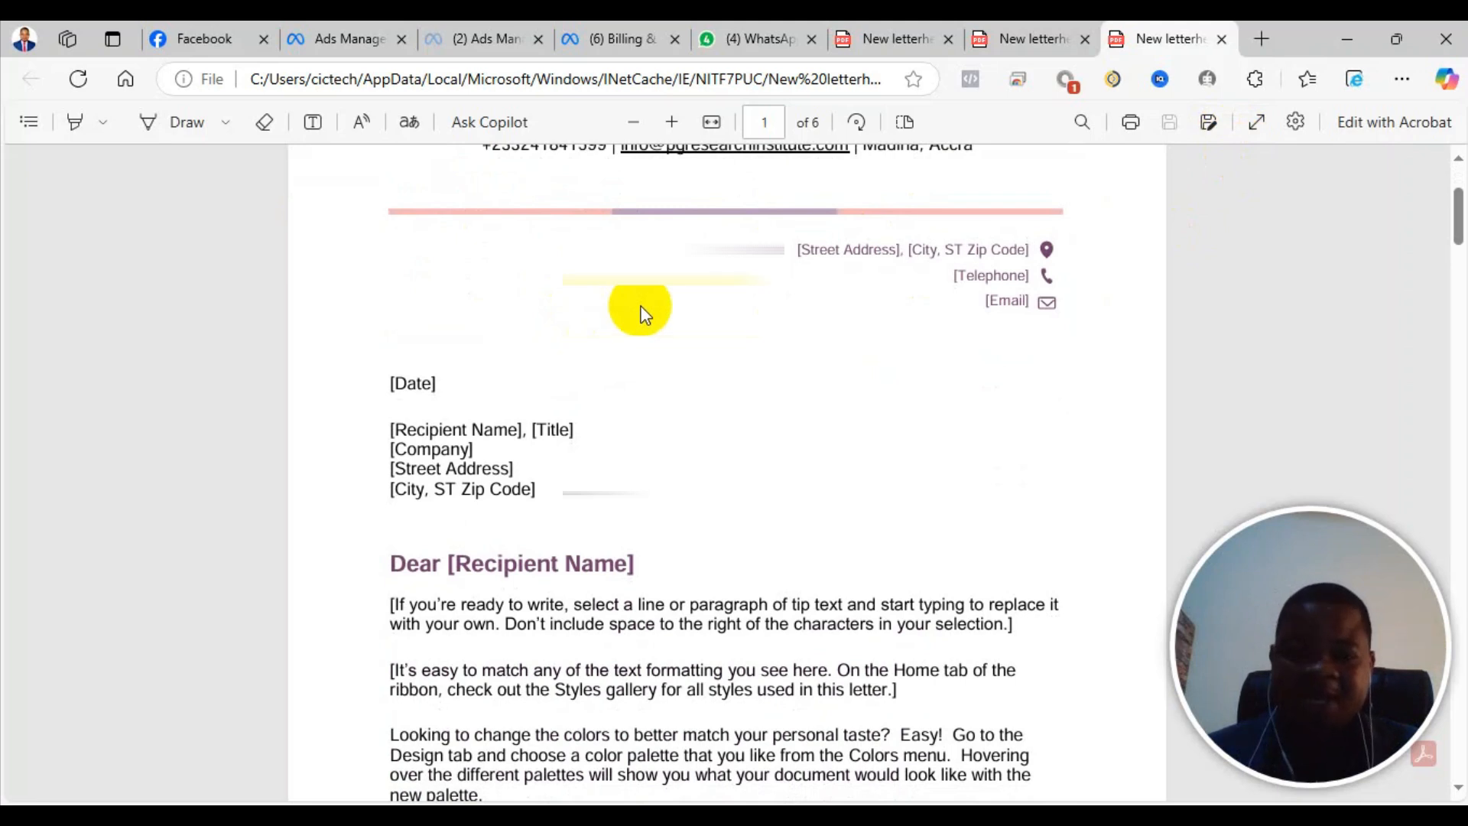
Step: View the letterhead in New letterhead-1.pdf and switch to its Word document
mouse_move(1033, 30)
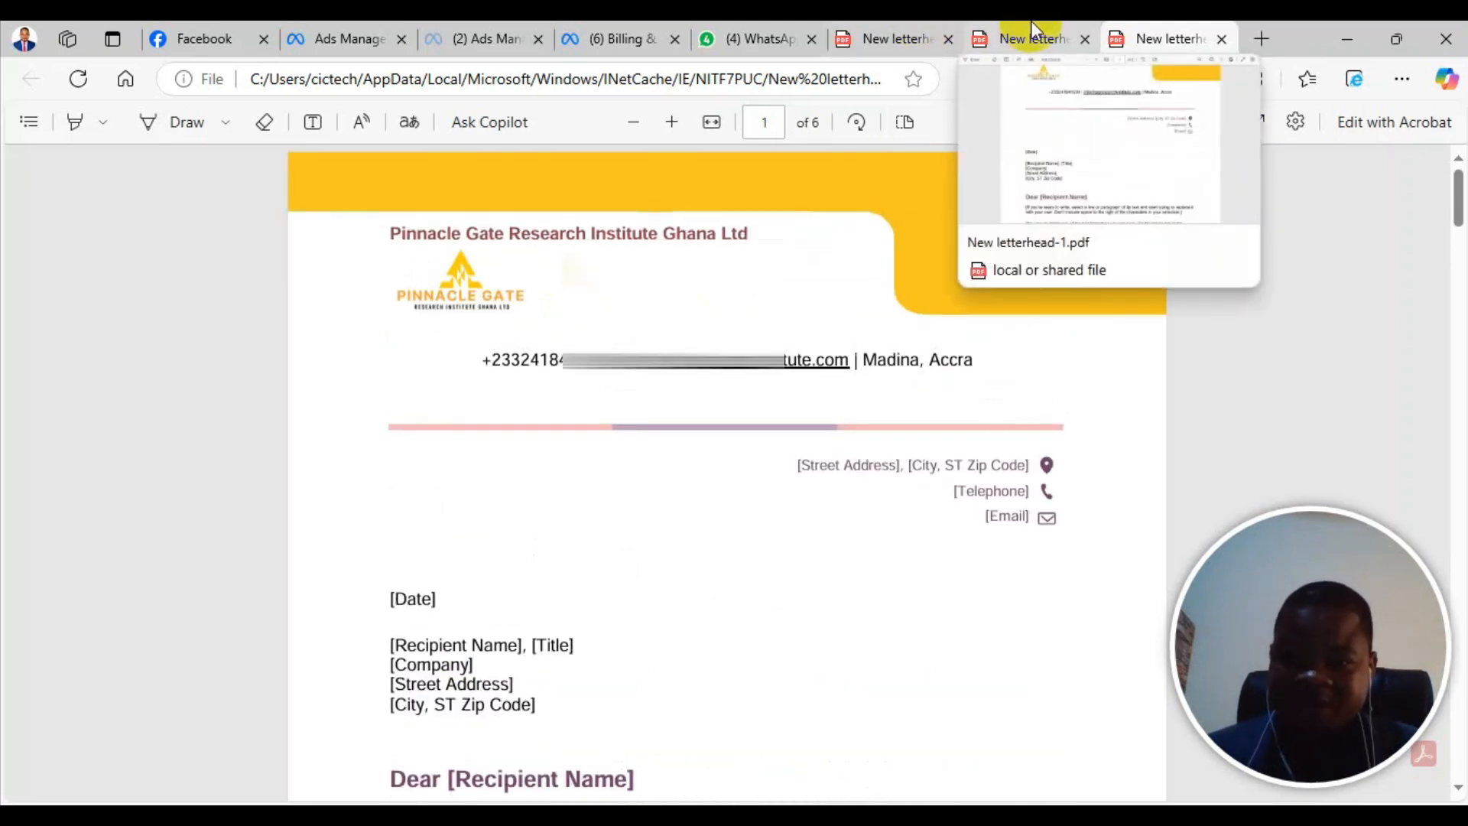
left_click(1032, 34)
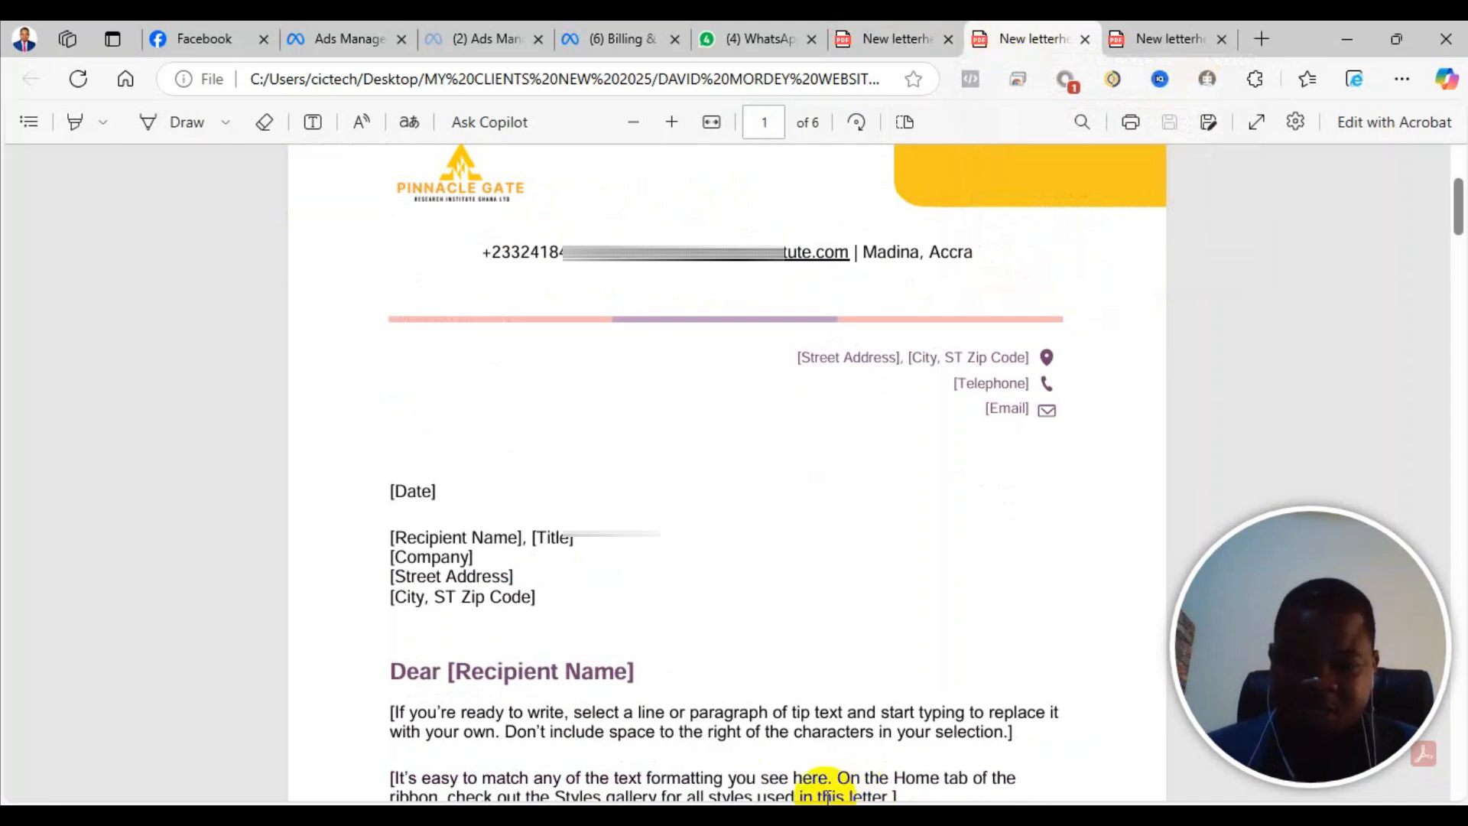
key("alt+Tab")
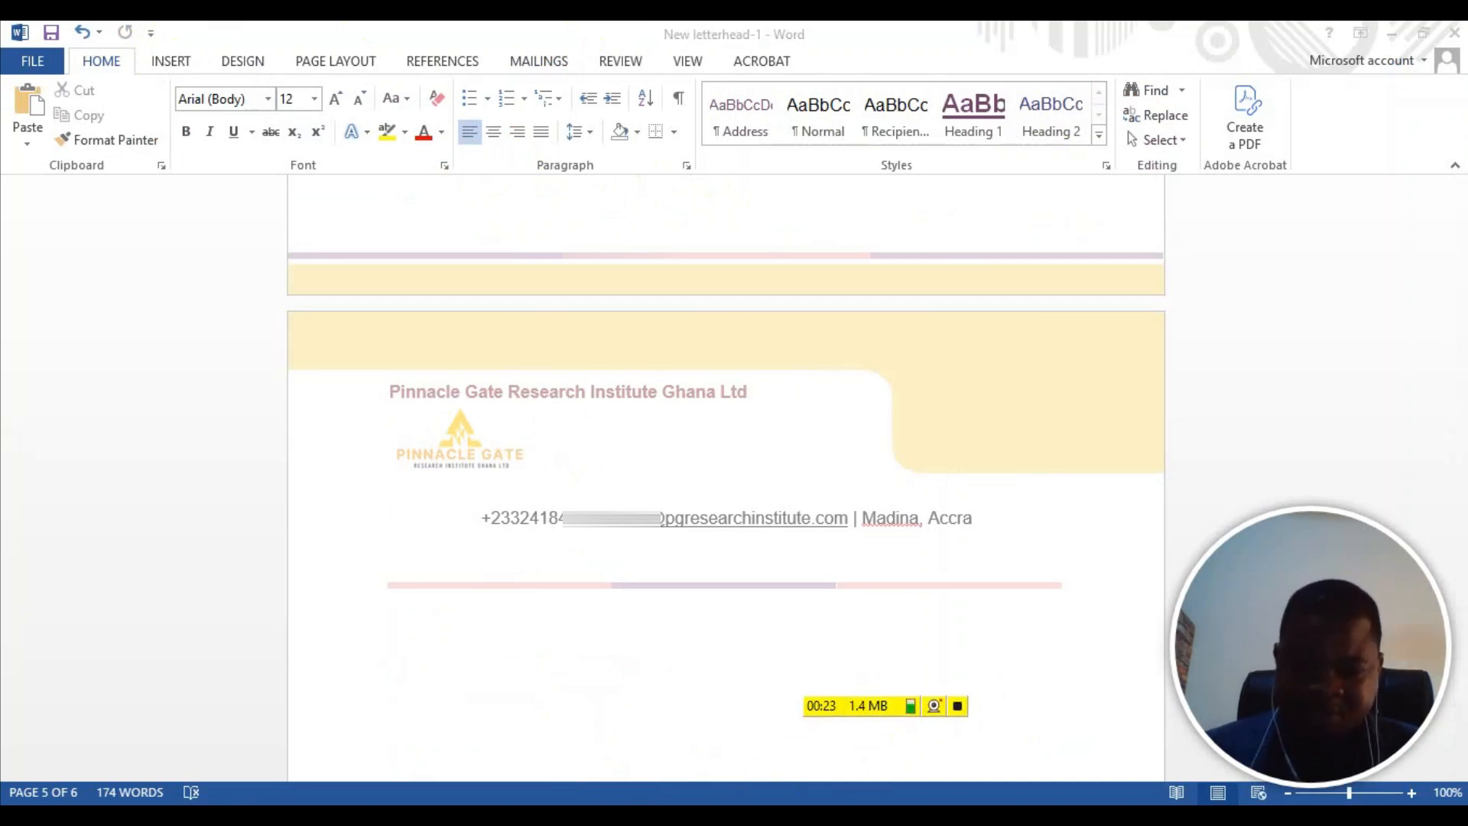
Step: Switch to Chrome and open the Canva site in a new browser tab
key("alt+Tab")
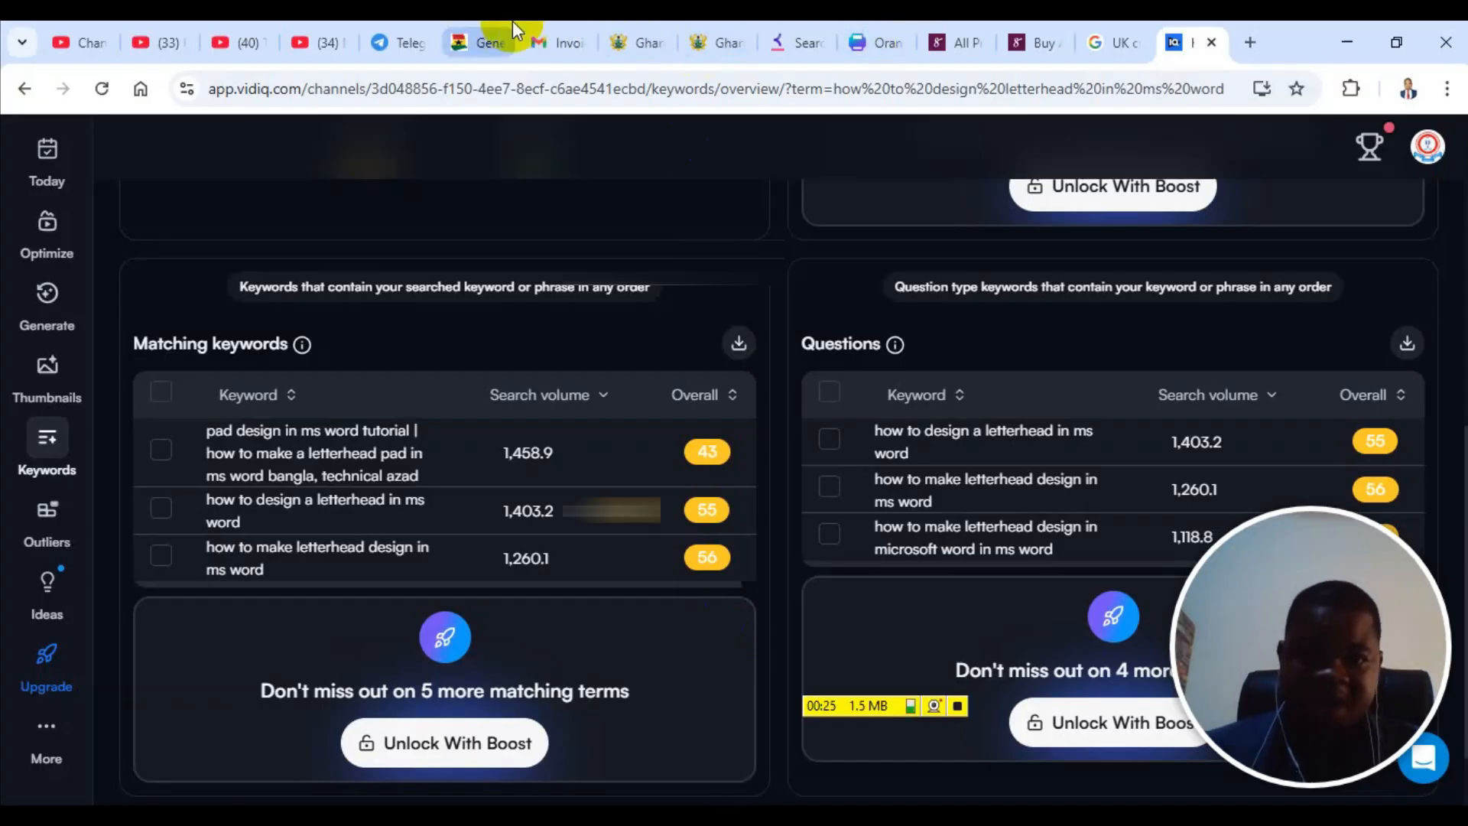
left_click(1242, 43)
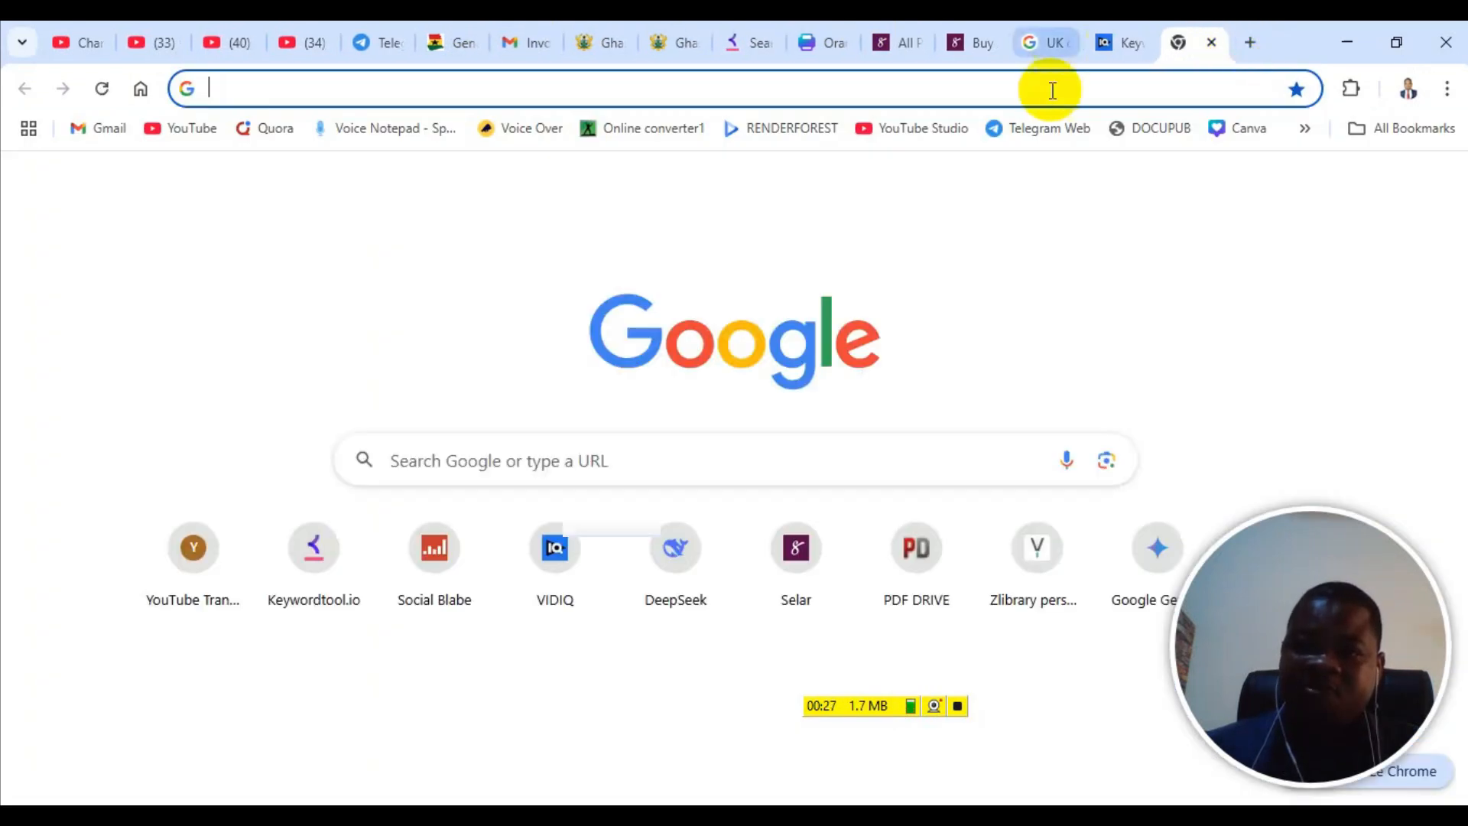
left_click(1233, 131)
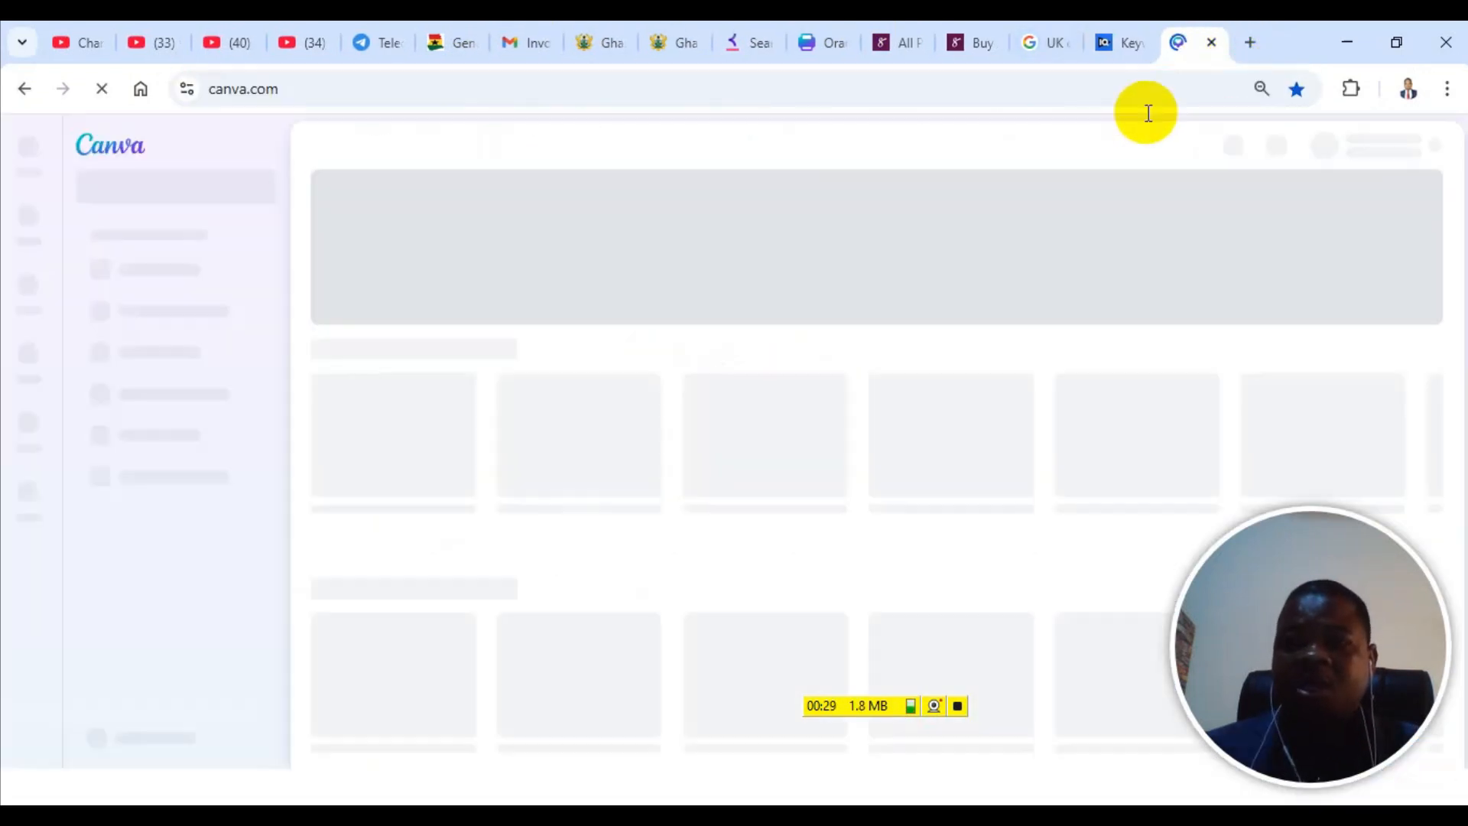
Step: Examine the orange and white letterhead design already open in Canva, from its header and contact details to the signature area
left_click(807, 29)
scroll(603, 297, "up", 4)
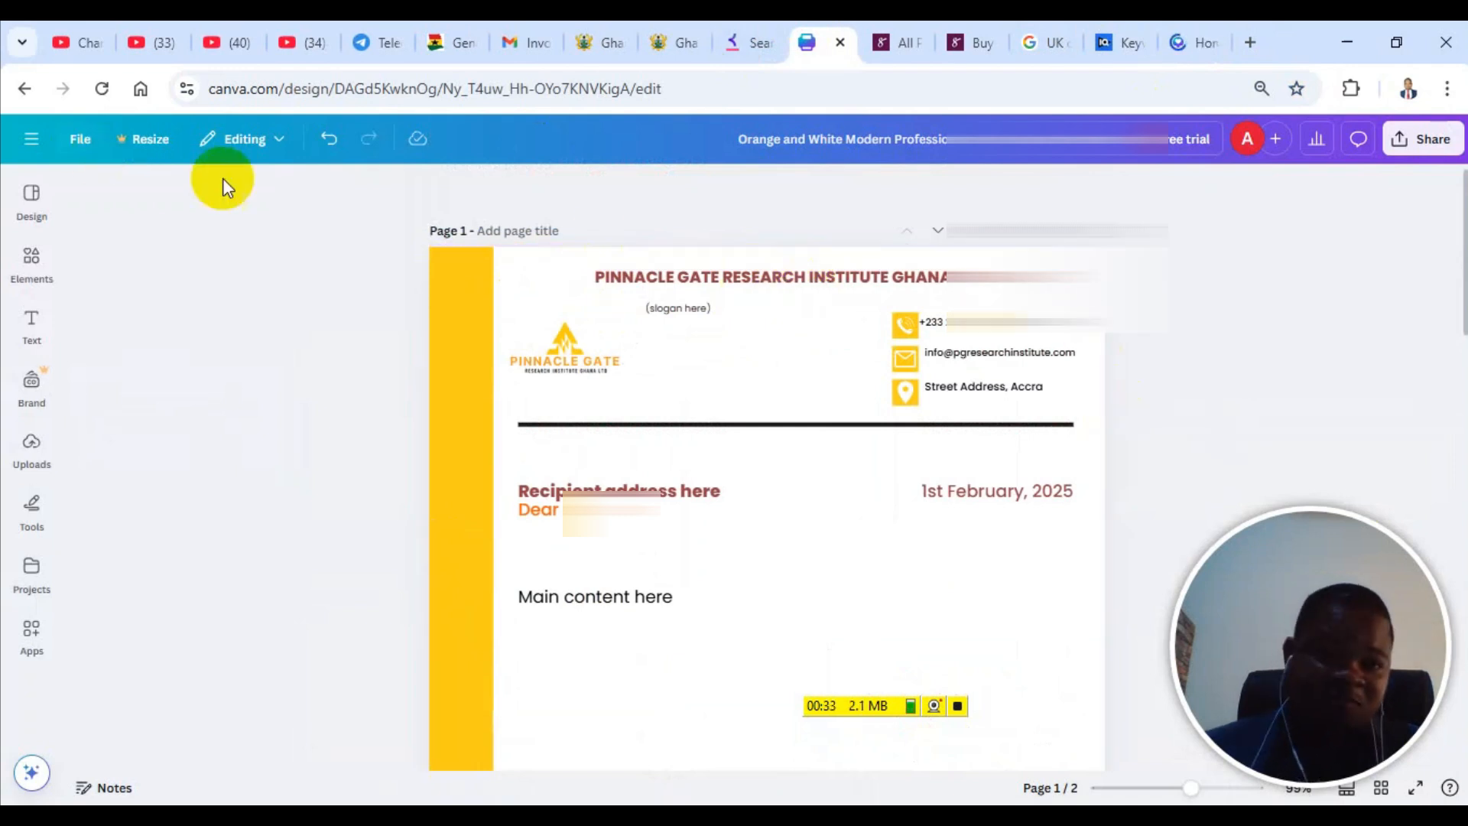
scroll(797, 431, "down", 5)
scroll(817, 417, "up", 5)
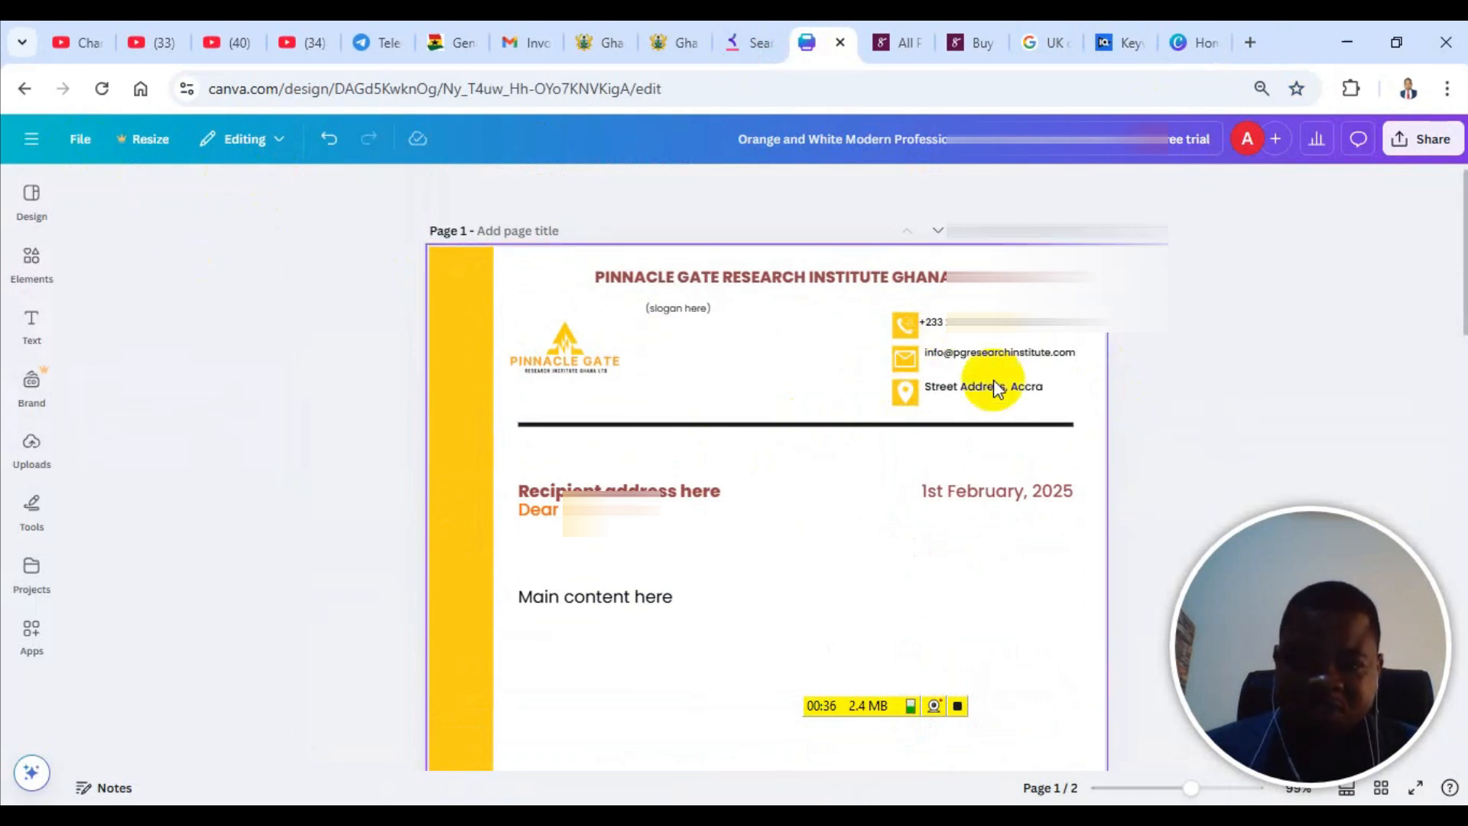
scroll(627, 403, "down", 5)
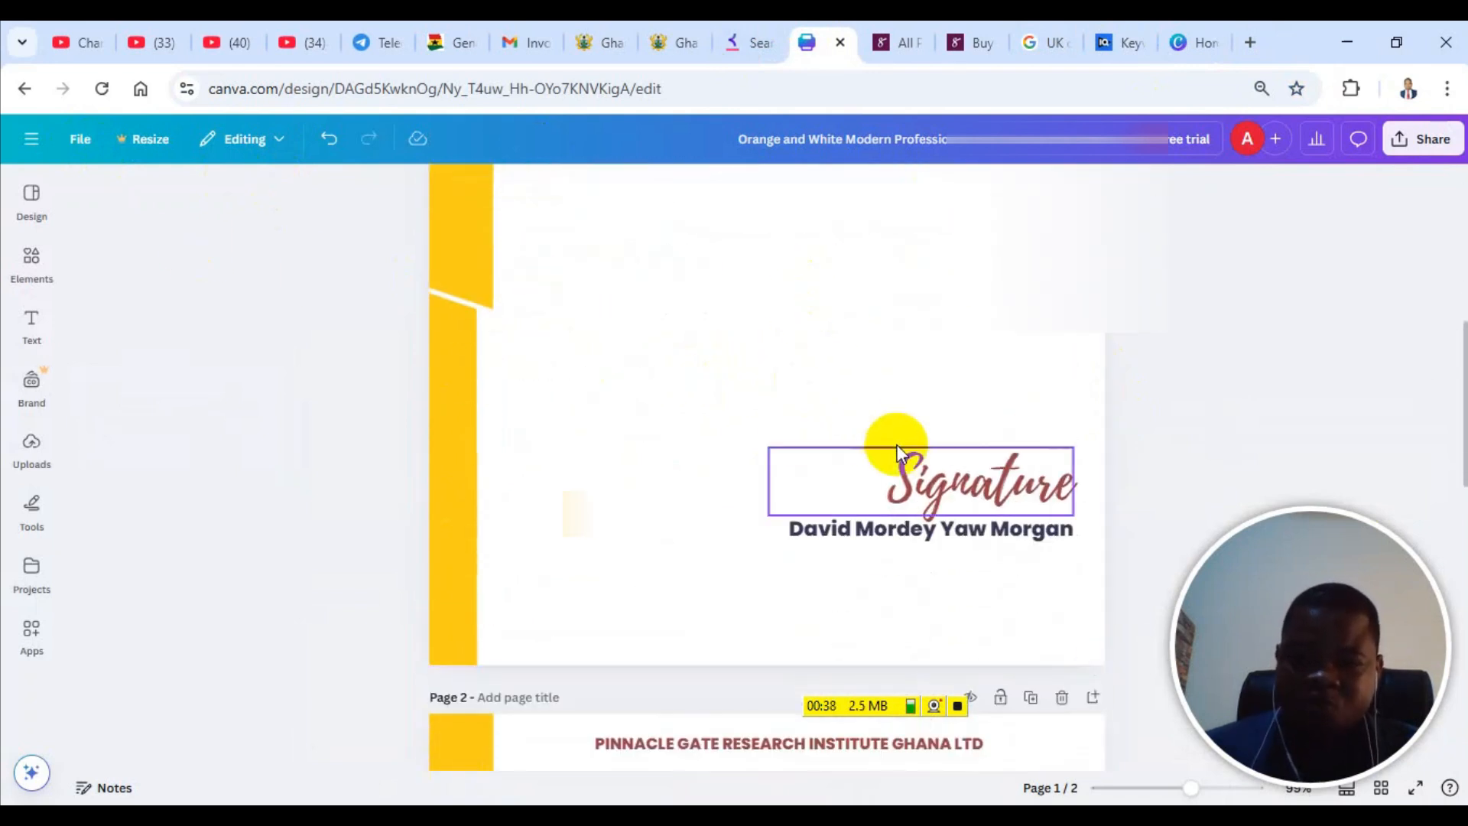
scroll(755, 341, "up", 4)
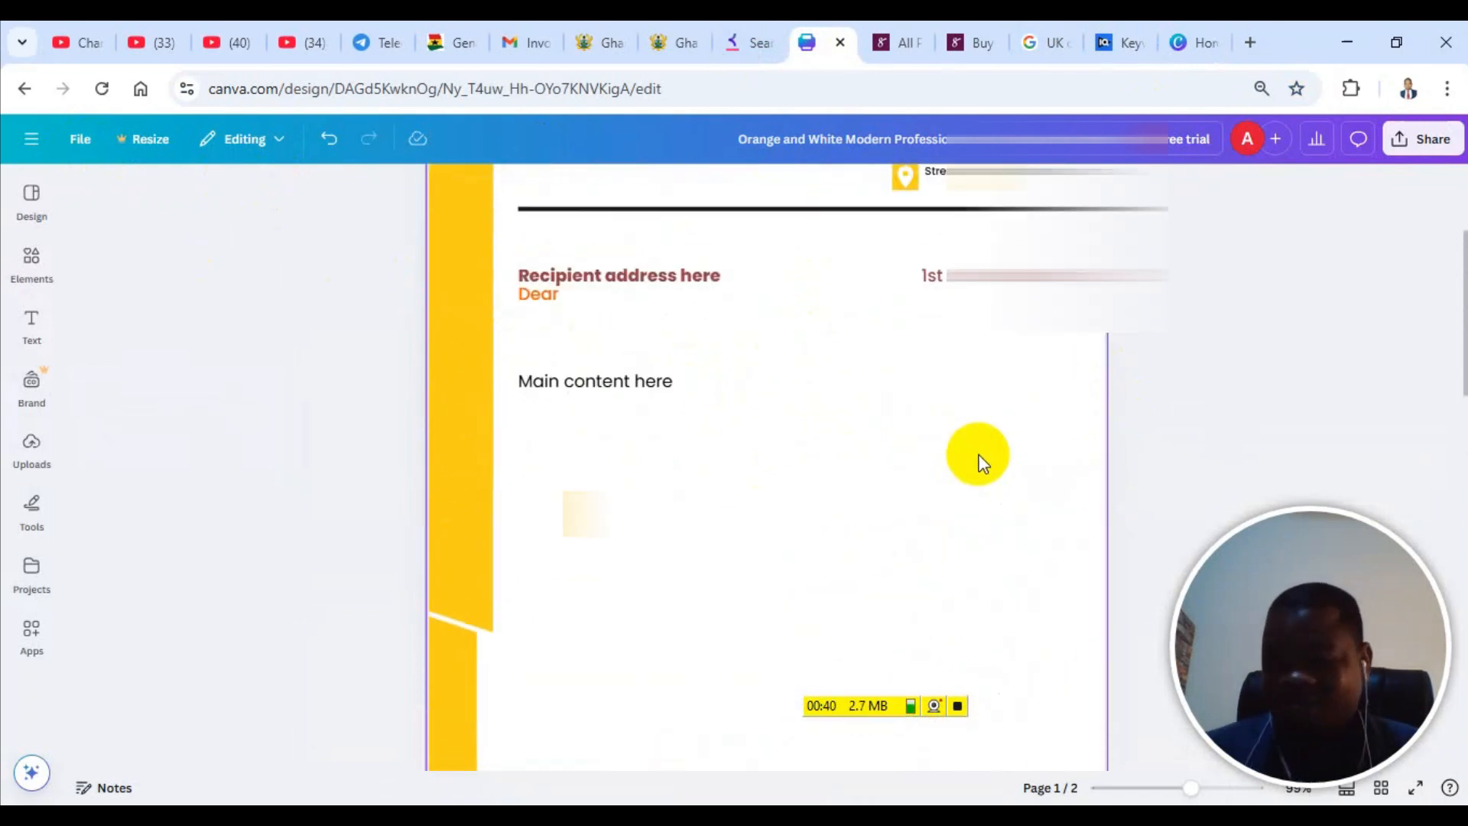
scroll(991, 377, "up", 3)
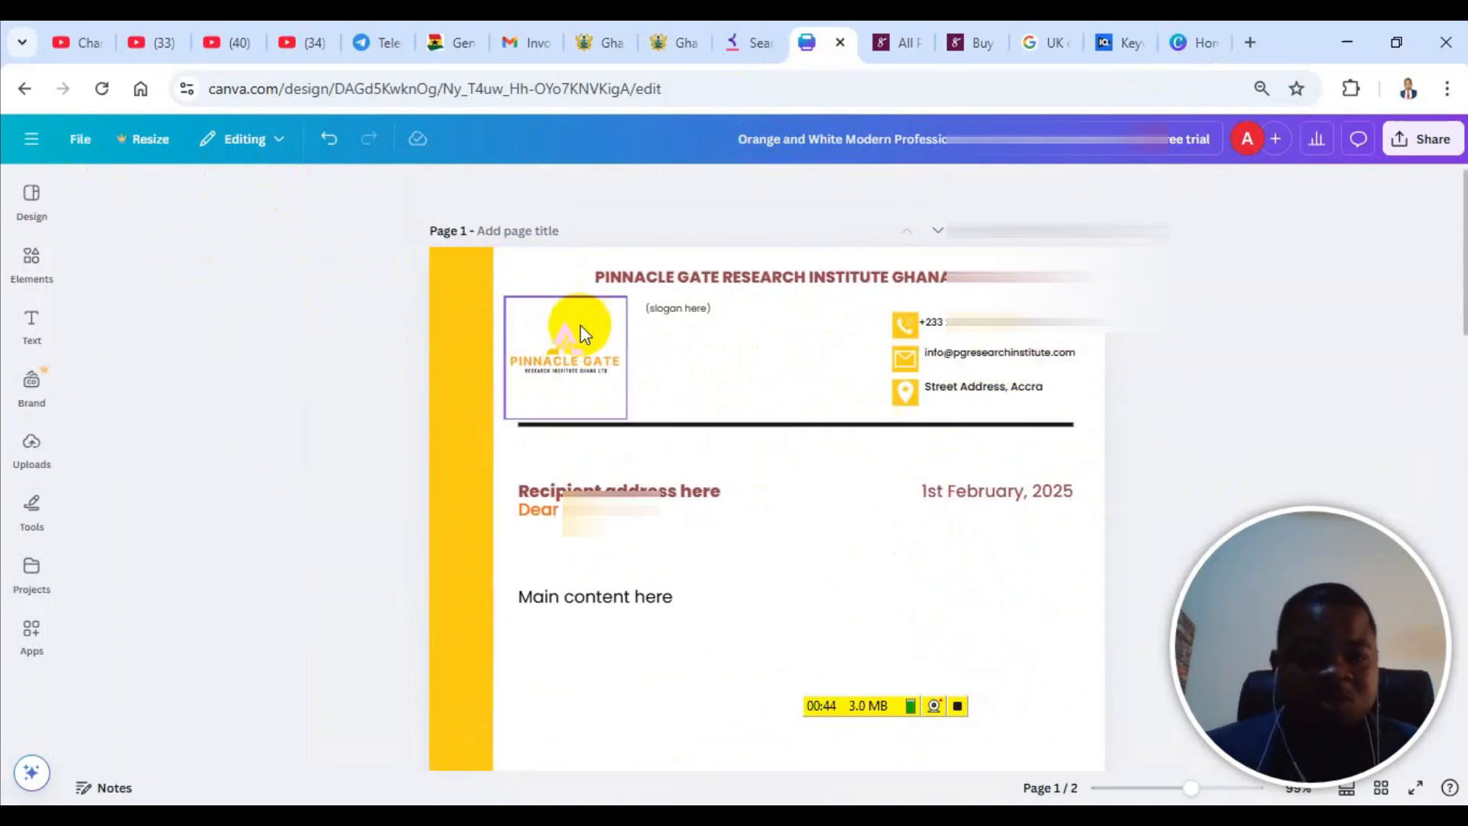
scroll(697, 516, "down", 2)
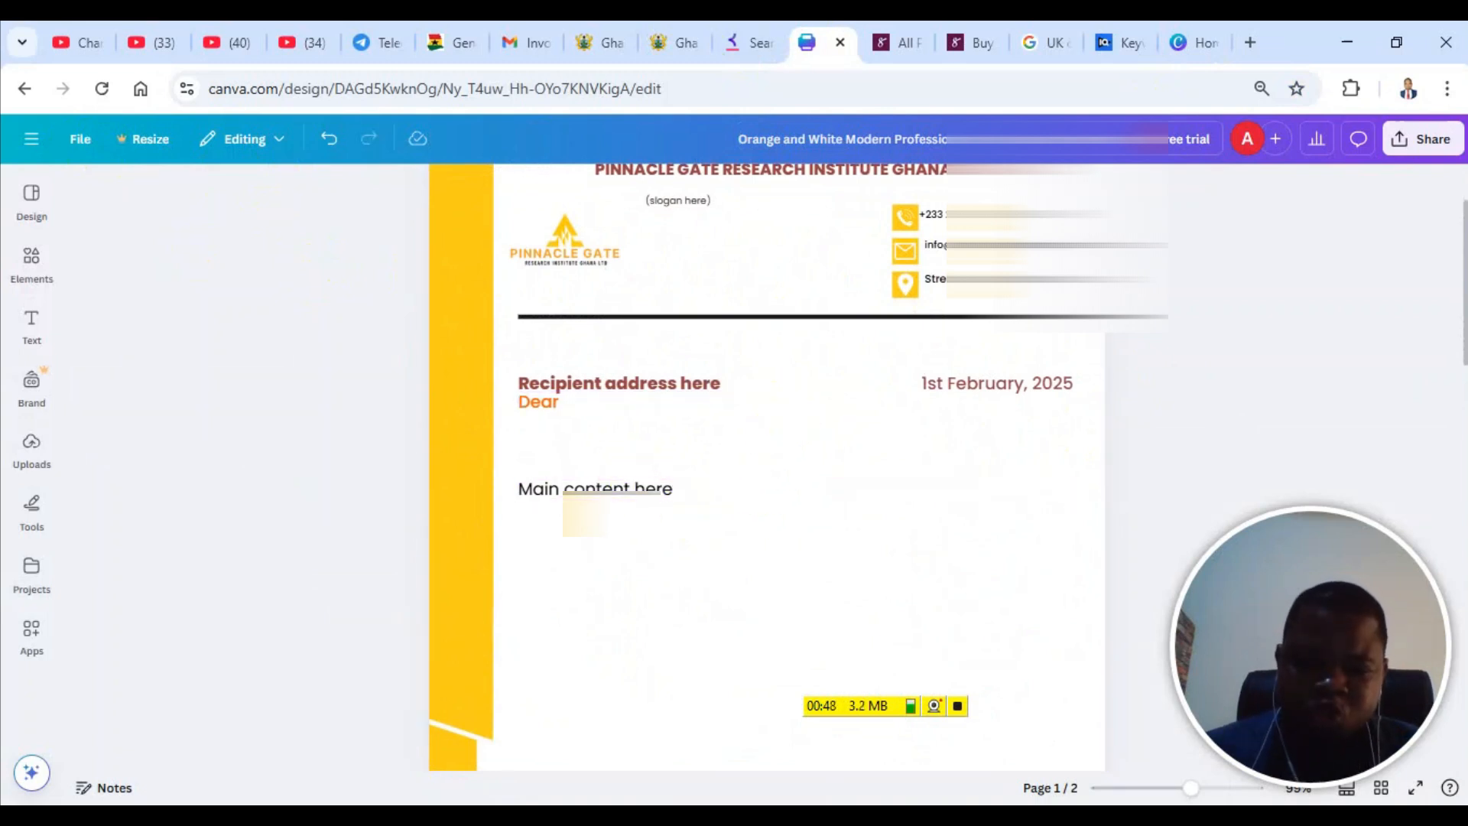
Step: Switch to the New letterhead-1 document in Word and add blank lines at its end until a seventh page starts
key("alt+Tab")
scroll(872, 516, "down", 5)
scroll(836, 513, "down", 3)
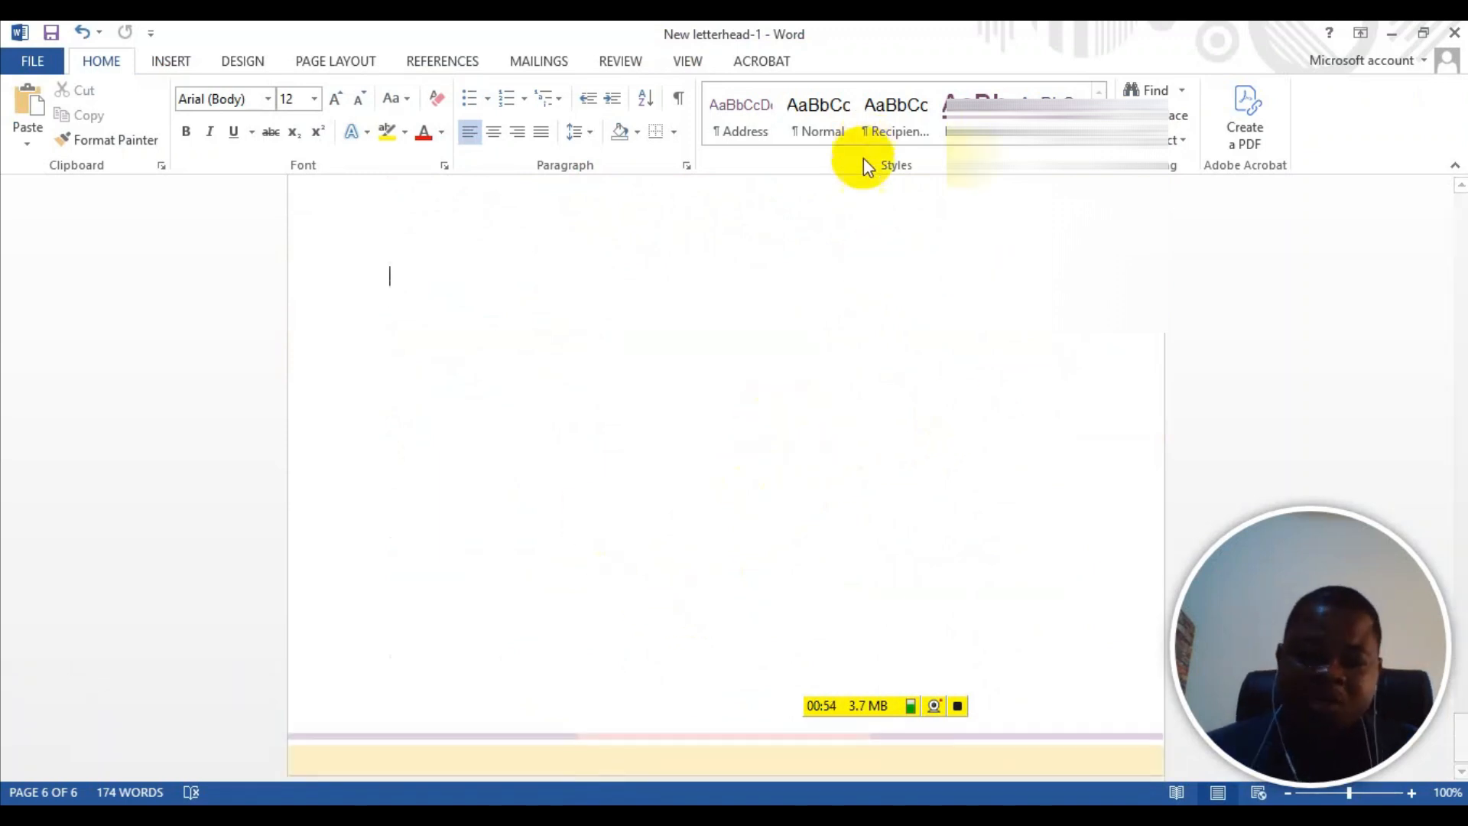
scroll(864, 157, "down", 1)
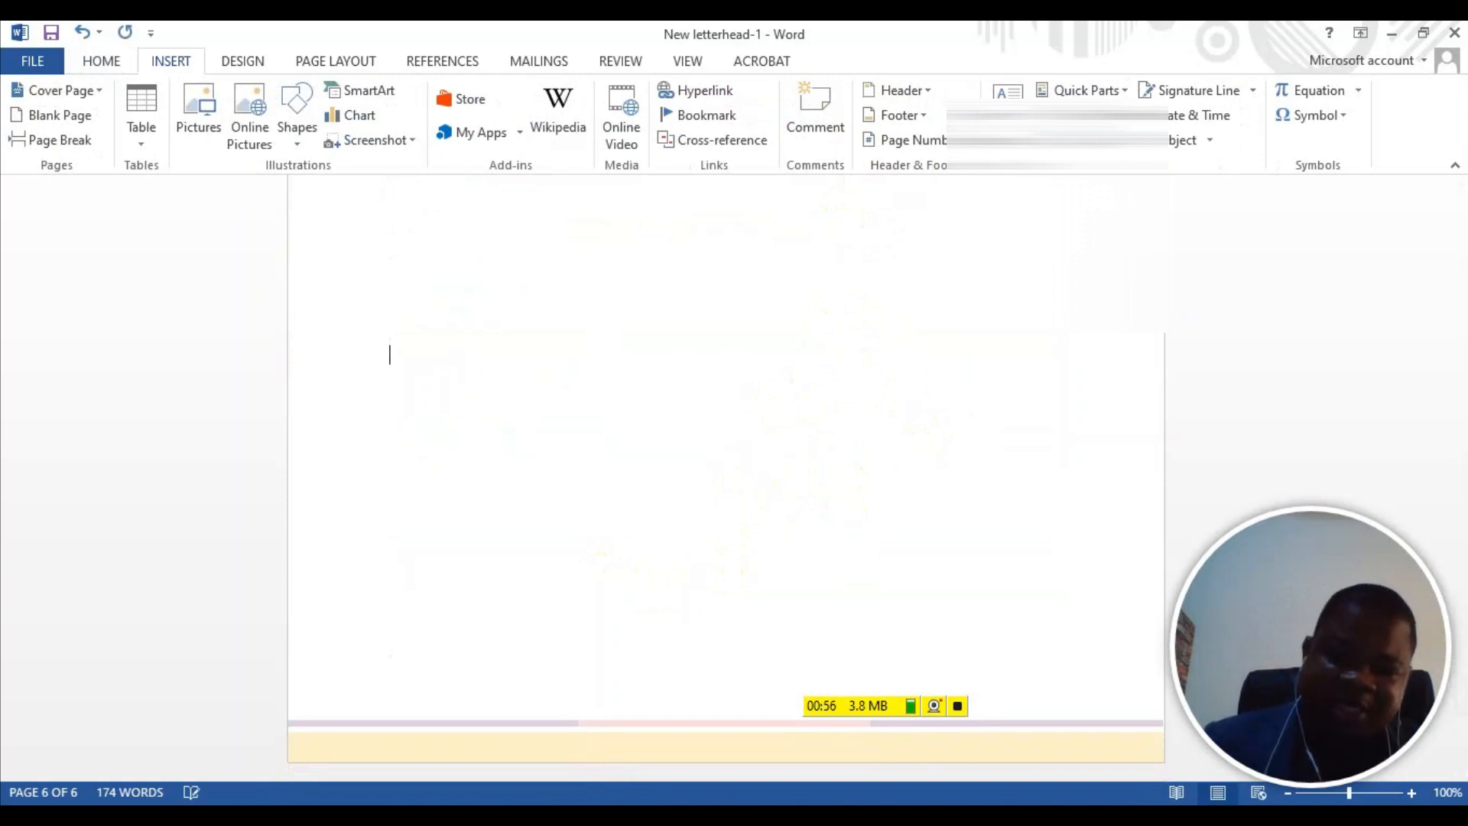
key("Return")
key("Return")
key("Return")
key("Return")
key("Return")
key("Return")
key("Return")
key("Return")
key("Return")
key("Return")
key("Return")
key("Return")
key("Return")
key("Return")
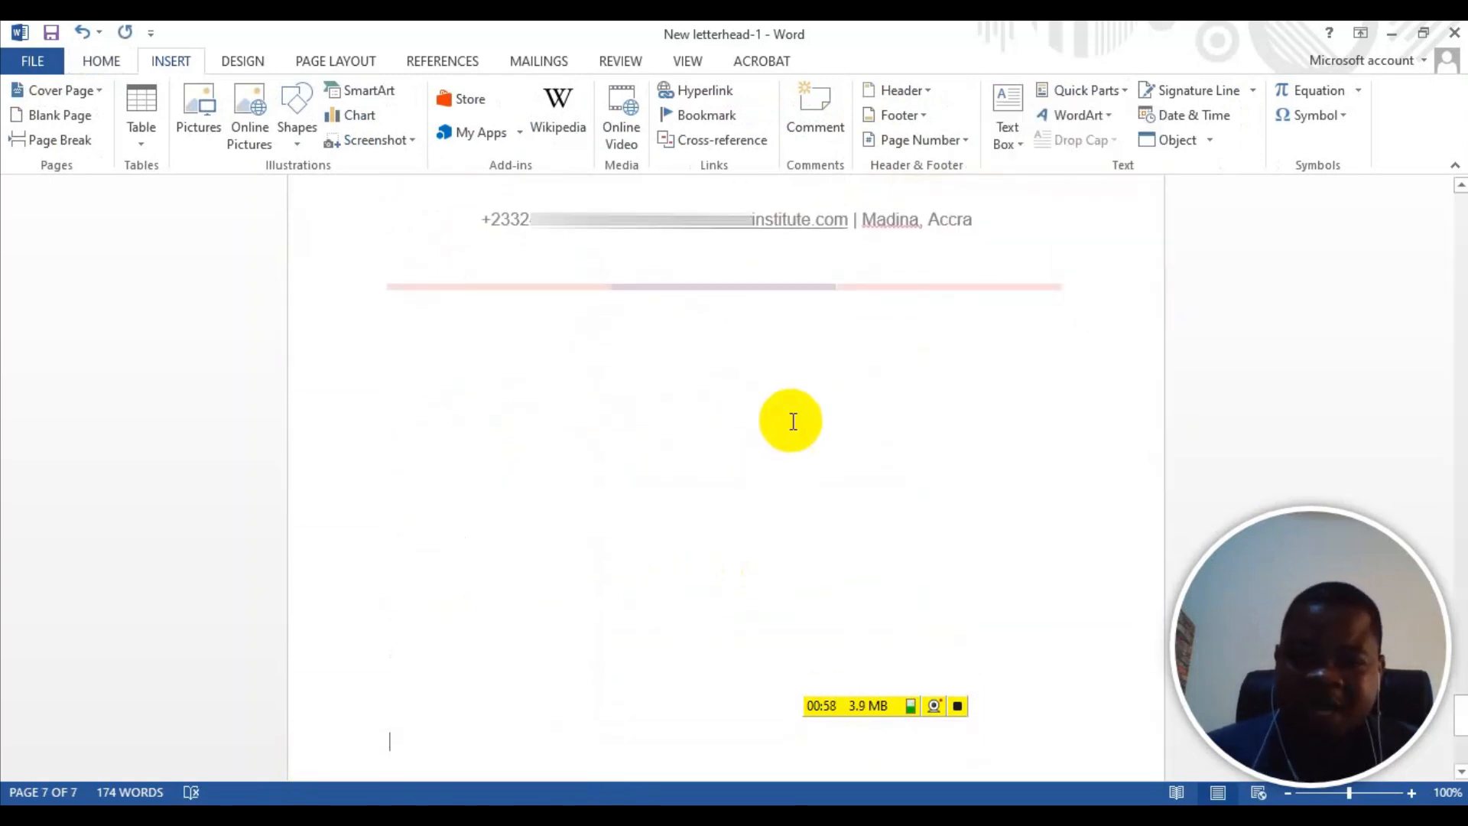
scroll(795, 420, "down", 1)
scroll(830, 398, "up", 4)
scroll(832, 401, "up", 1)
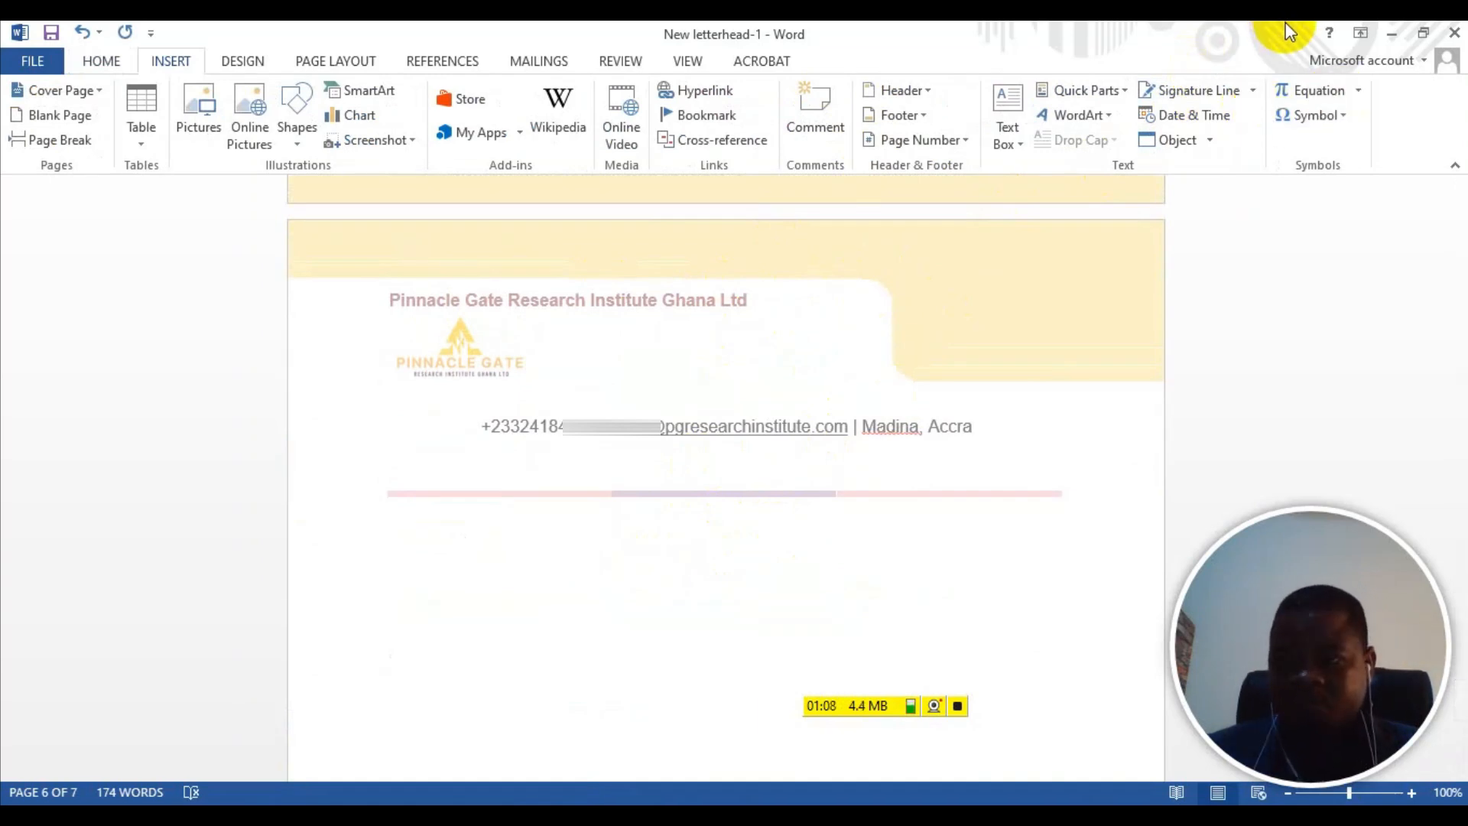
Step: Search the online templates for a new document with the term "letterhead"
left_click(1448, 31)
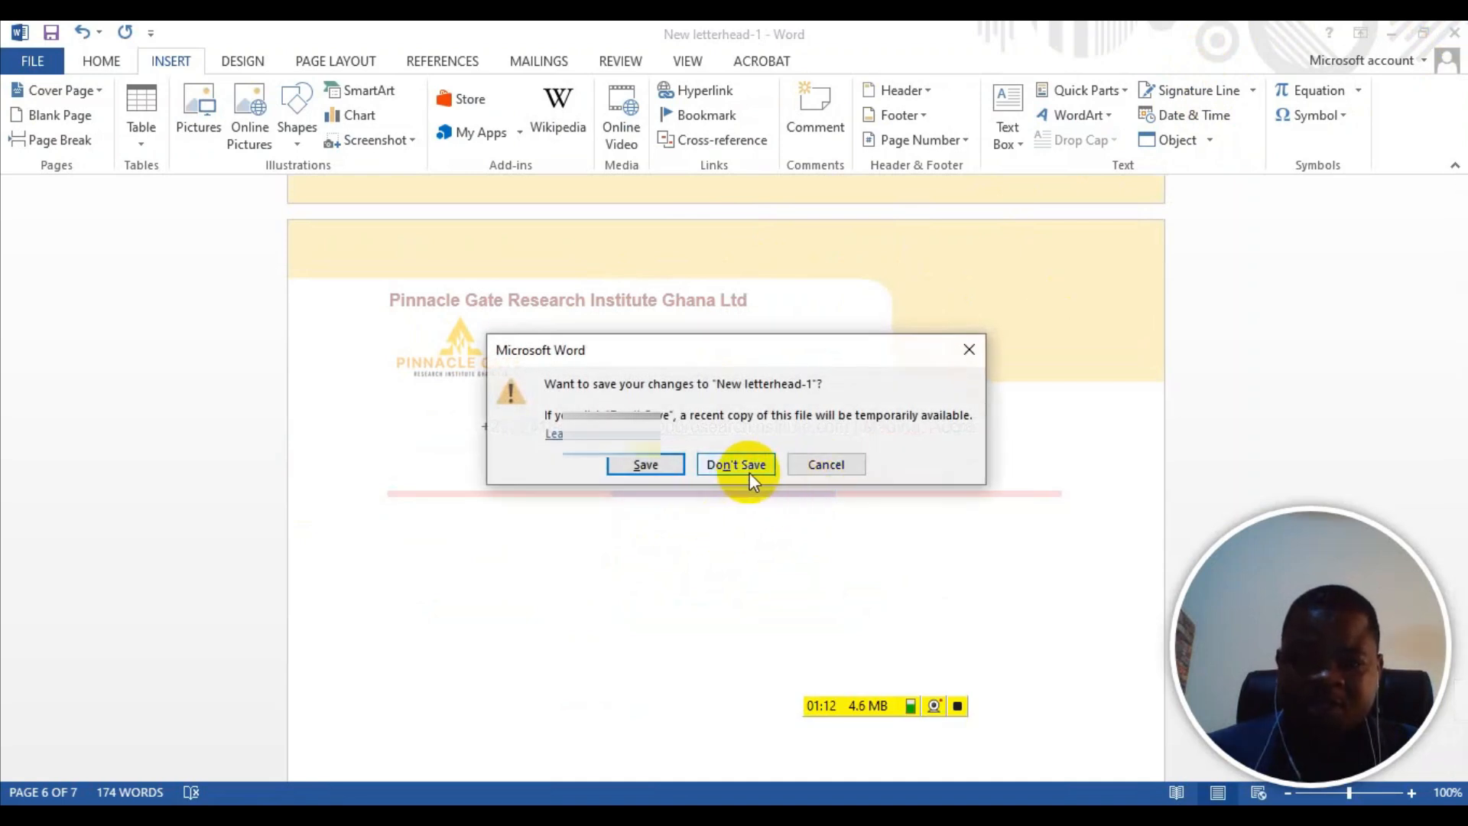
left_click(834, 464)
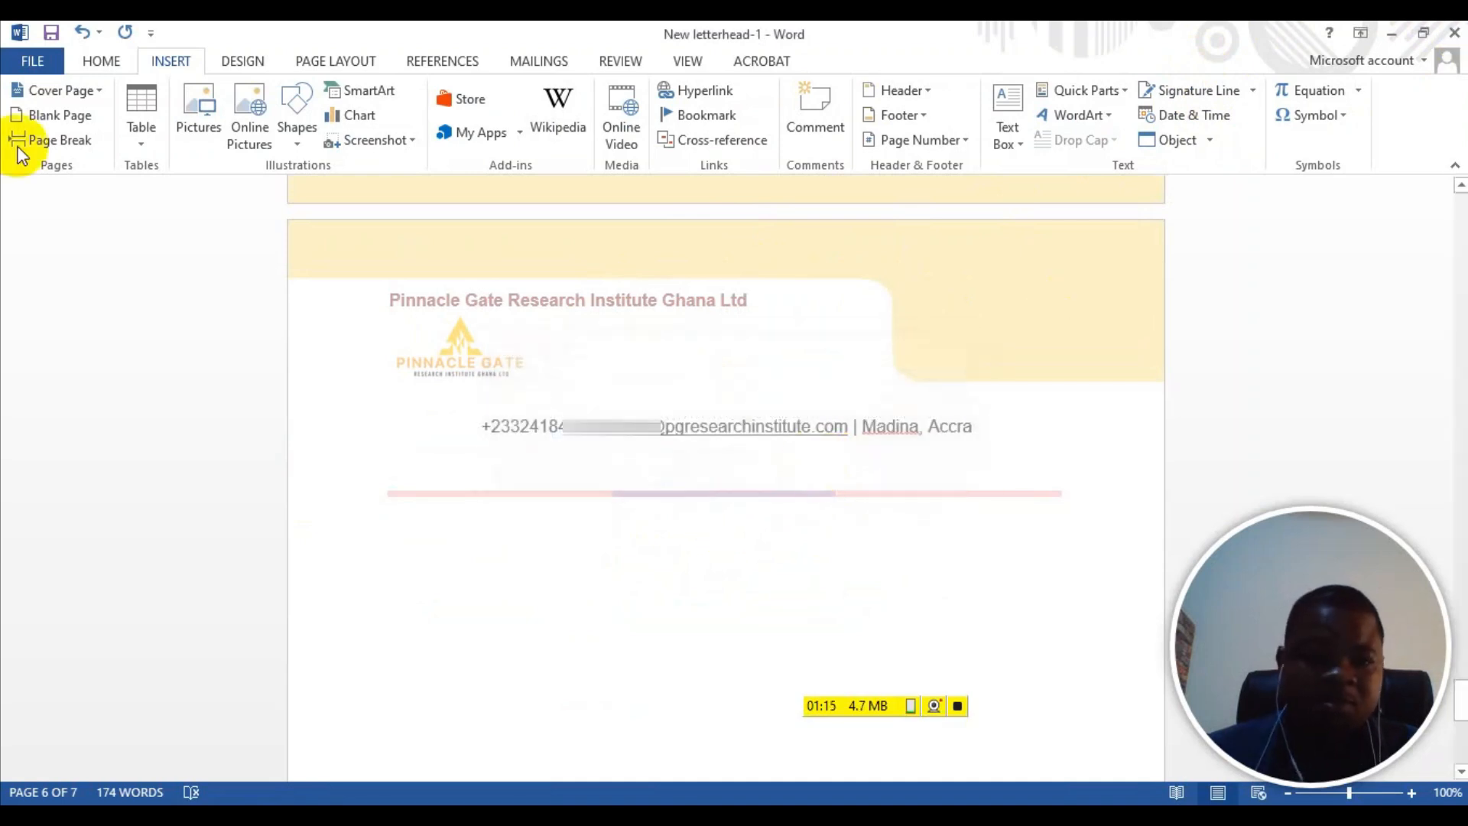
left_click(26, 59)
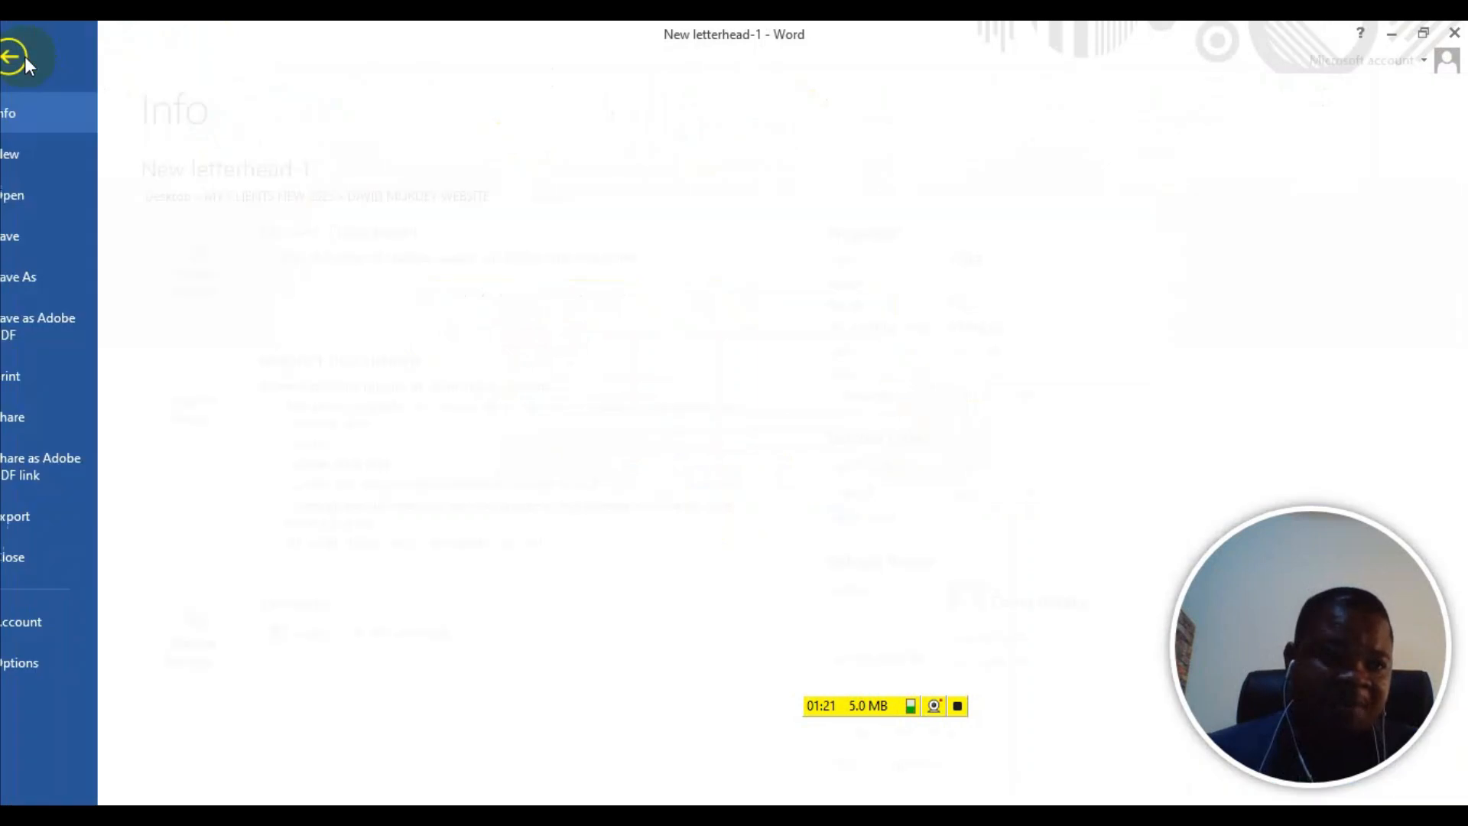
left_click(75, 162)
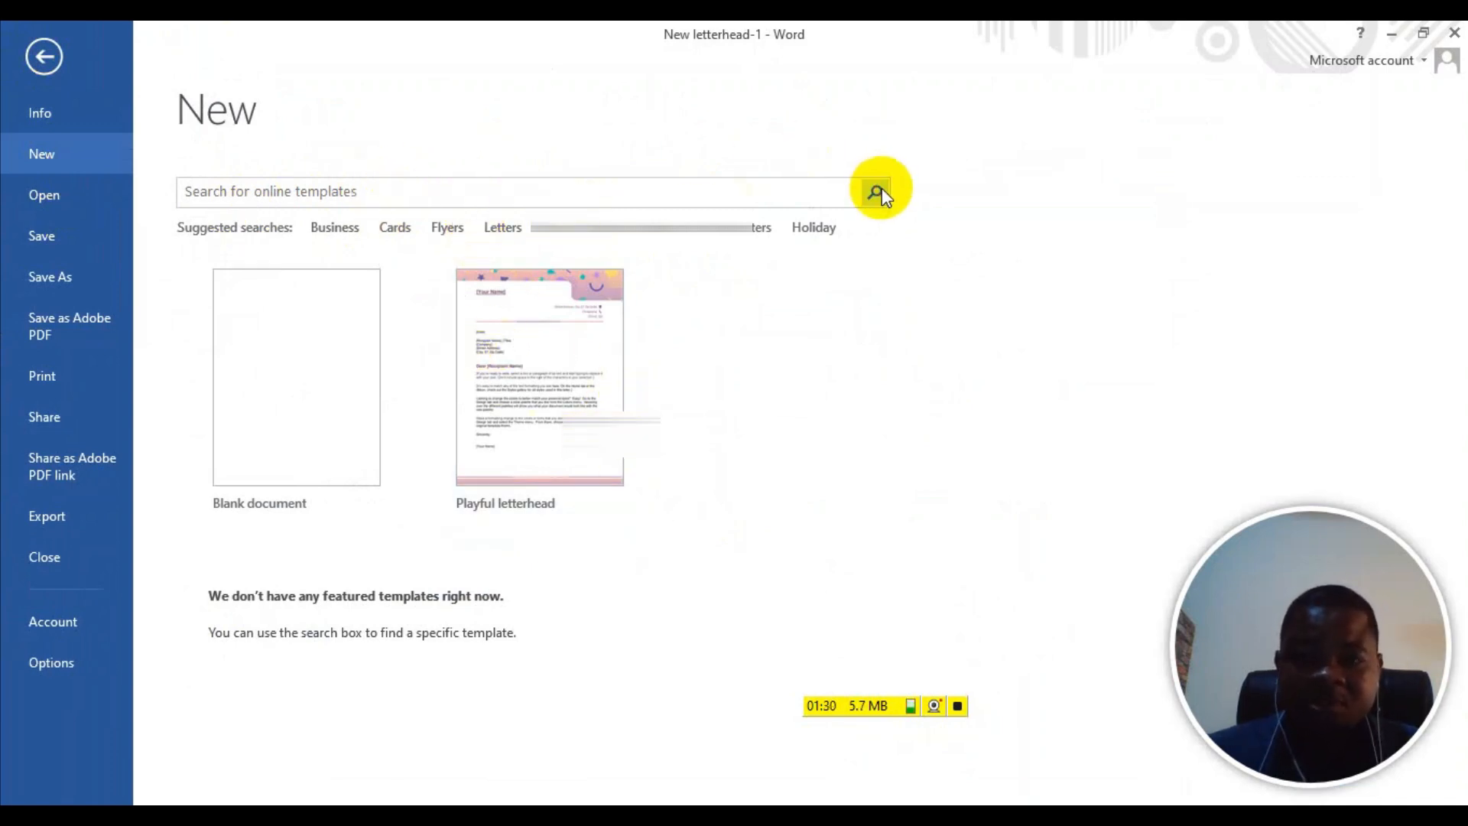
left_click(244, 189)
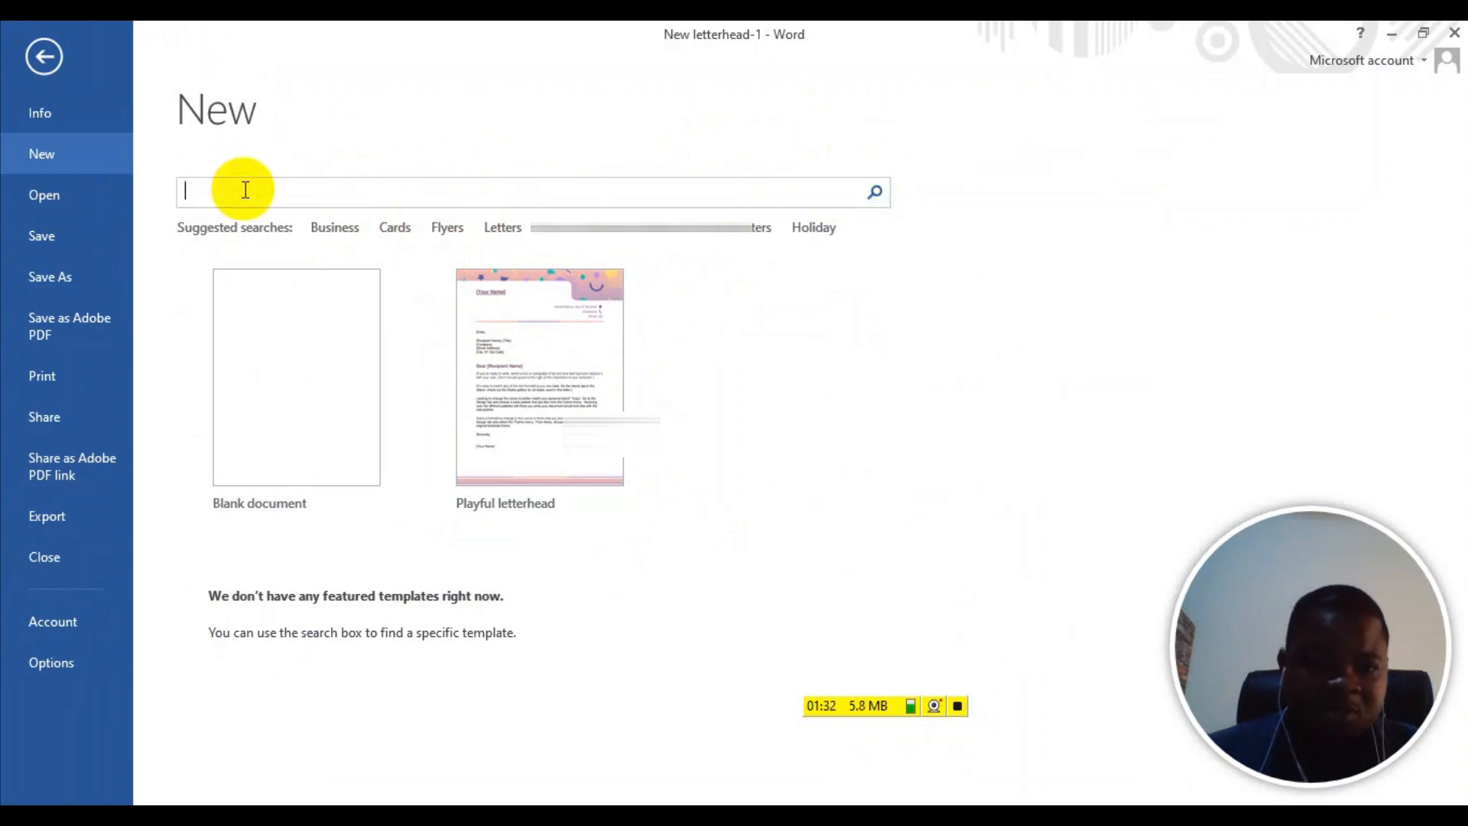
type("letter")
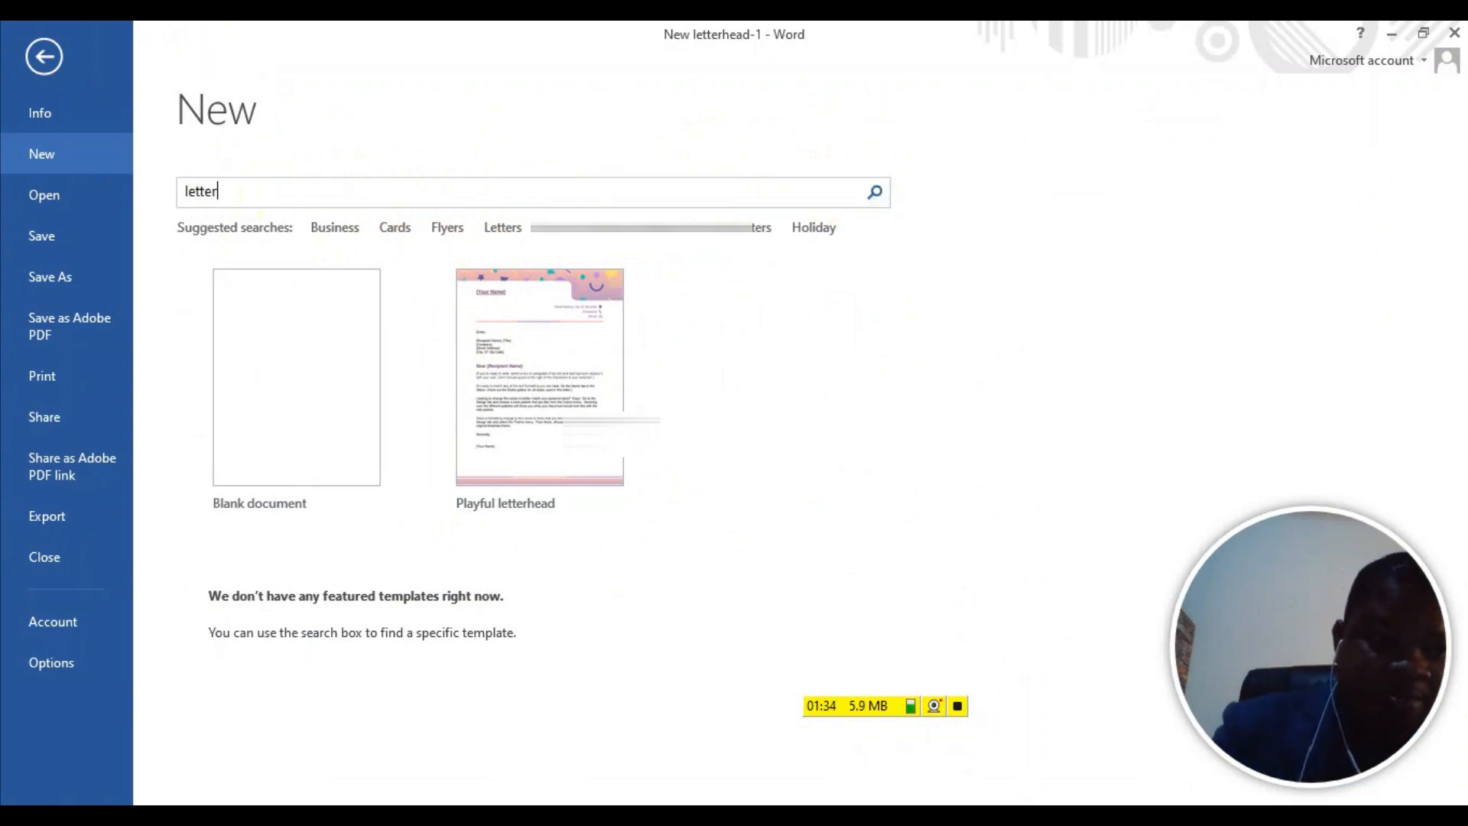
type("head")
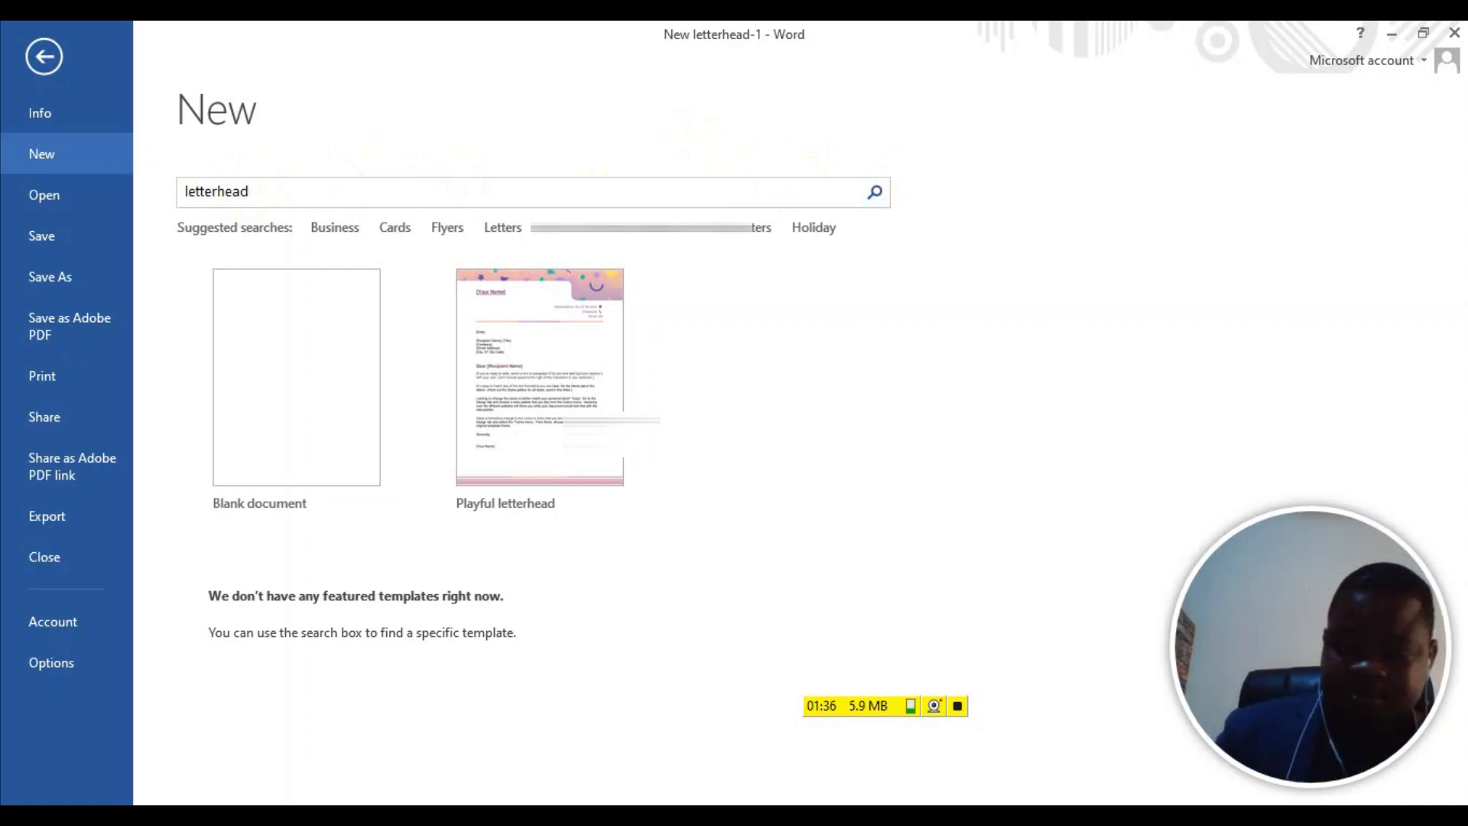
key("Return")
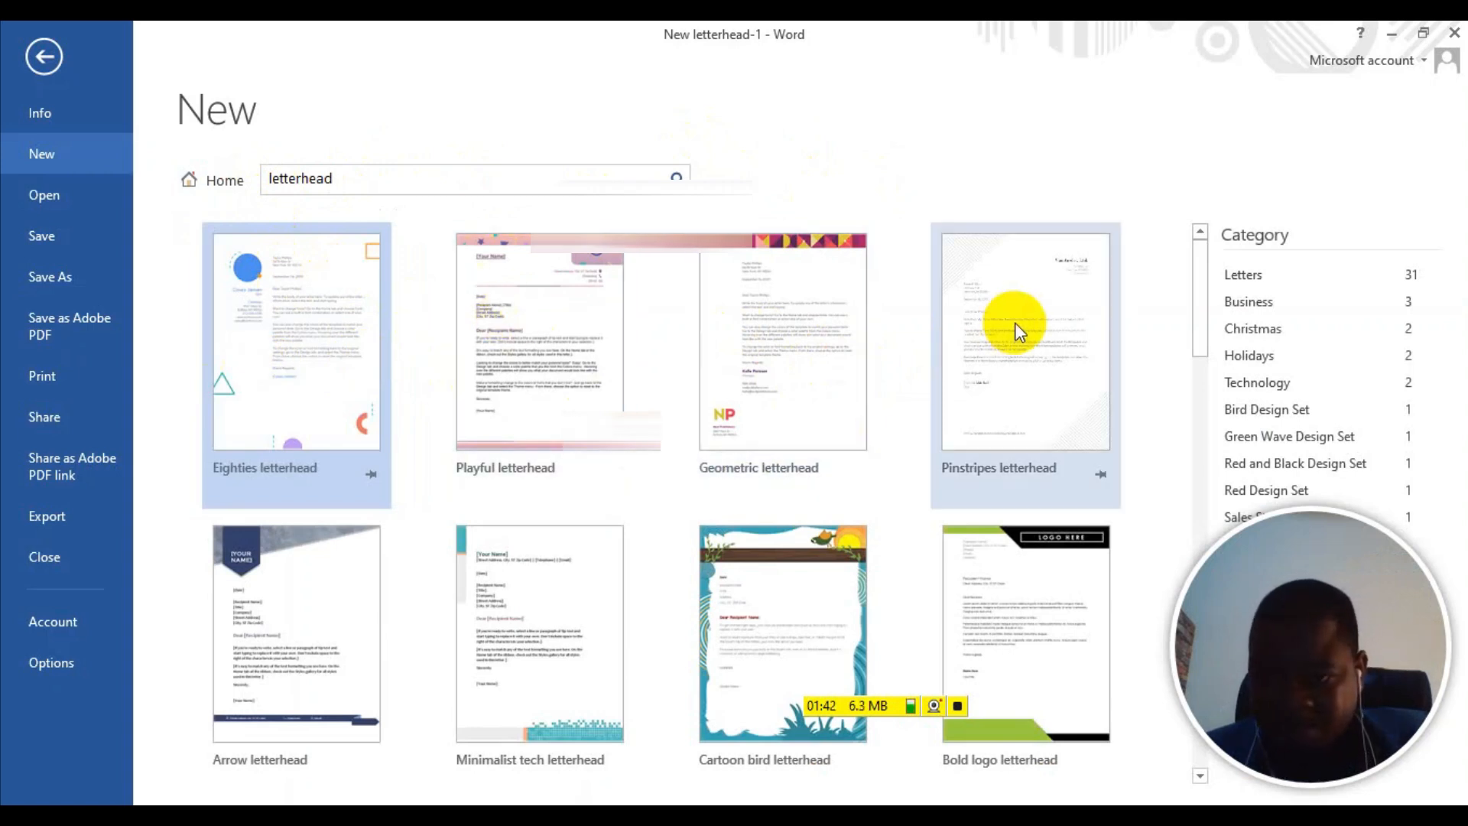
Step: Browse the letterhead templates and create a new document from the Bold logo letterhead template
scroll(492, 531, "down", 1)
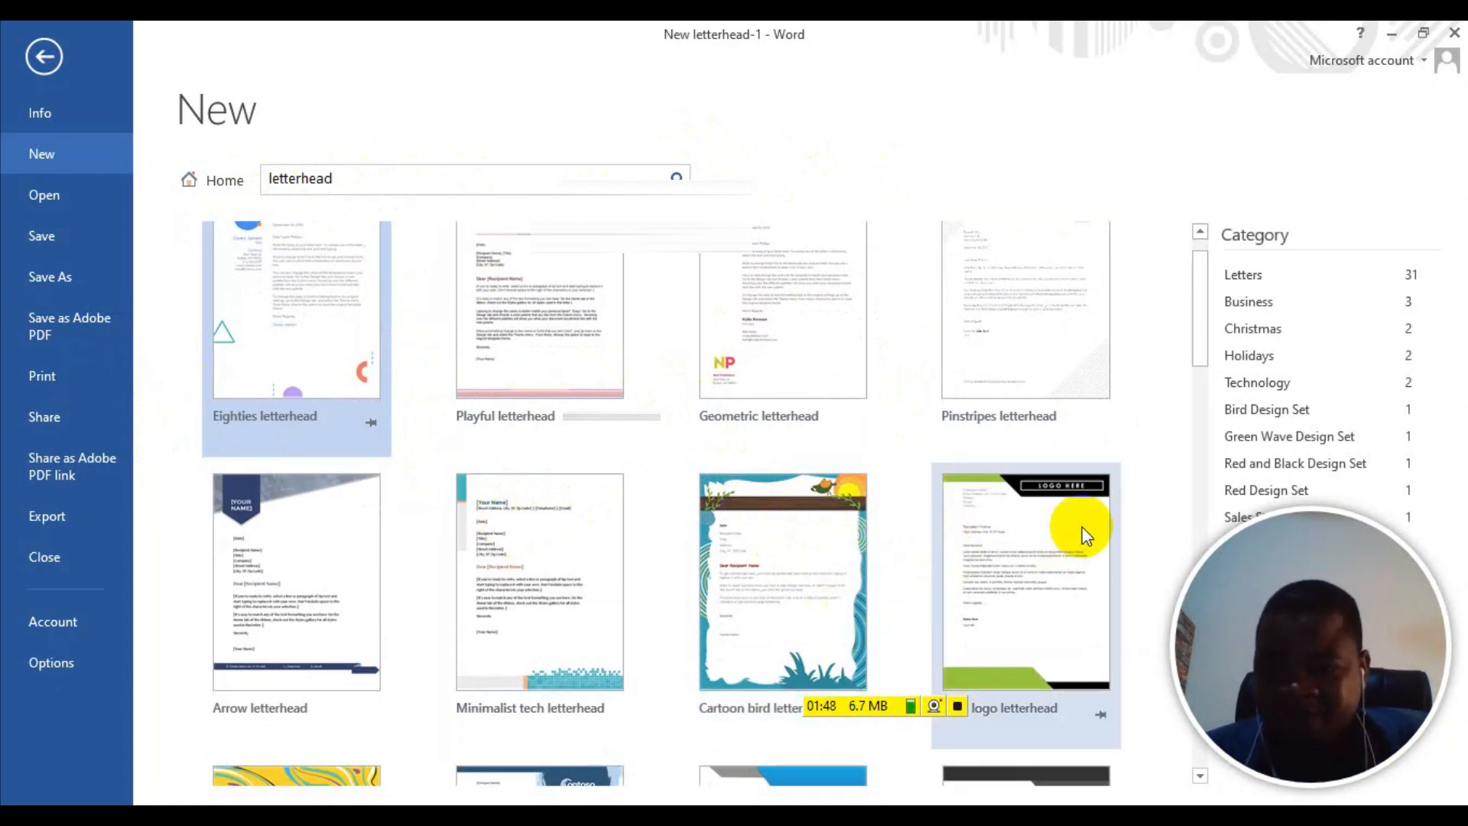
scroll(1079, 543, "down", 1)
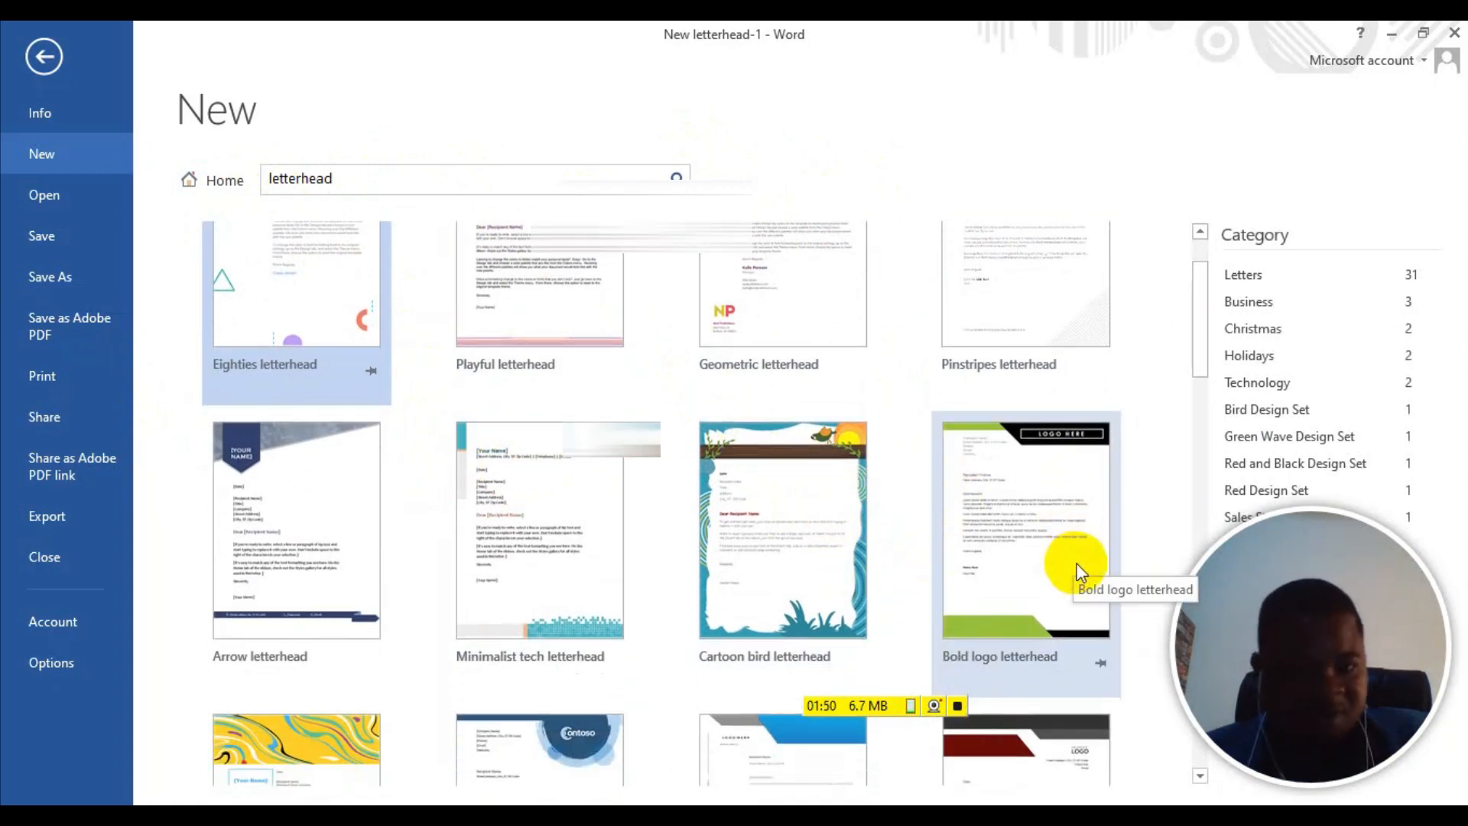
scroll(777, 552, "down", 3)
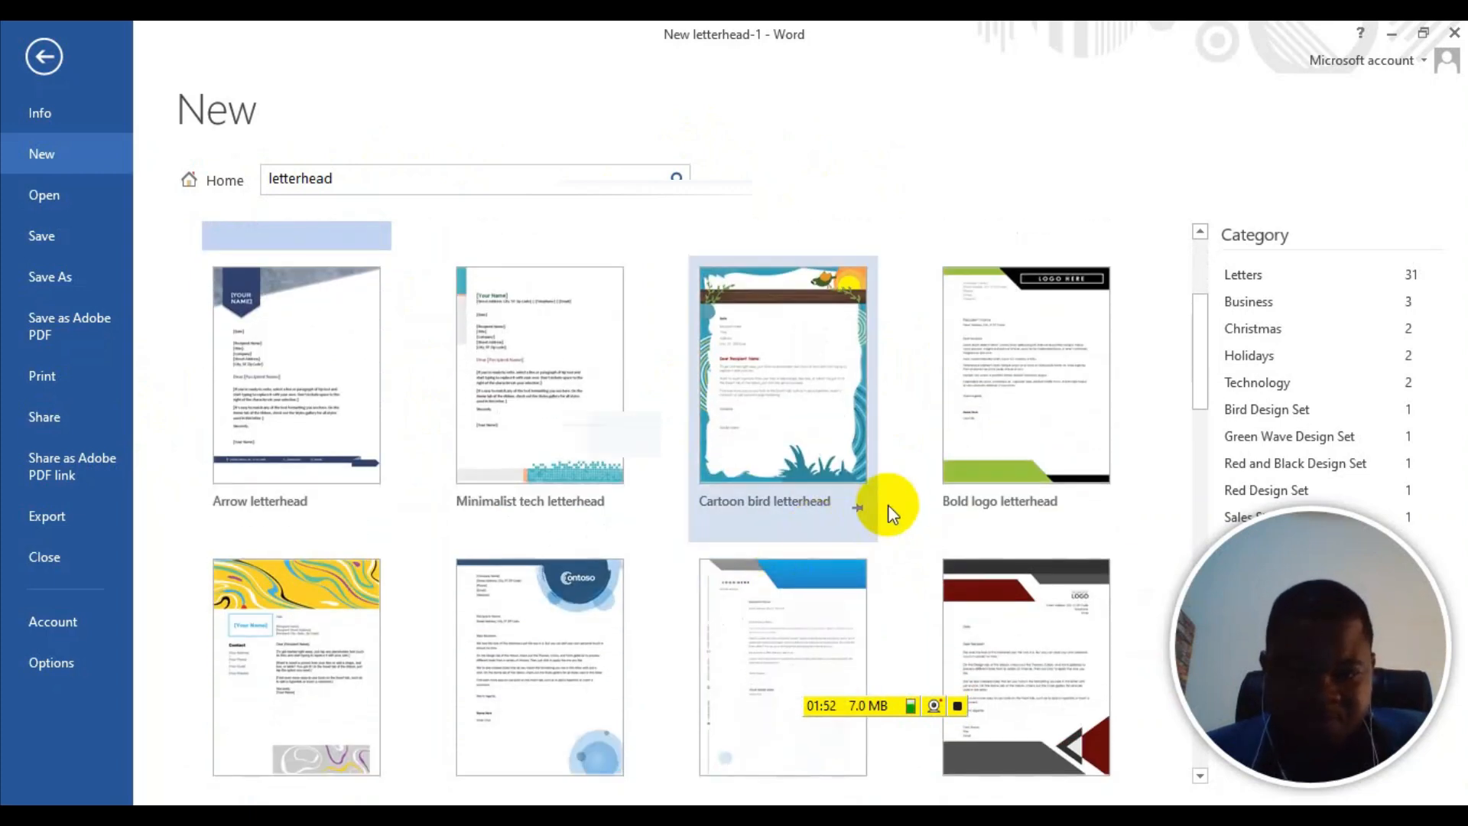
scroll(891, 500, "down", 1)
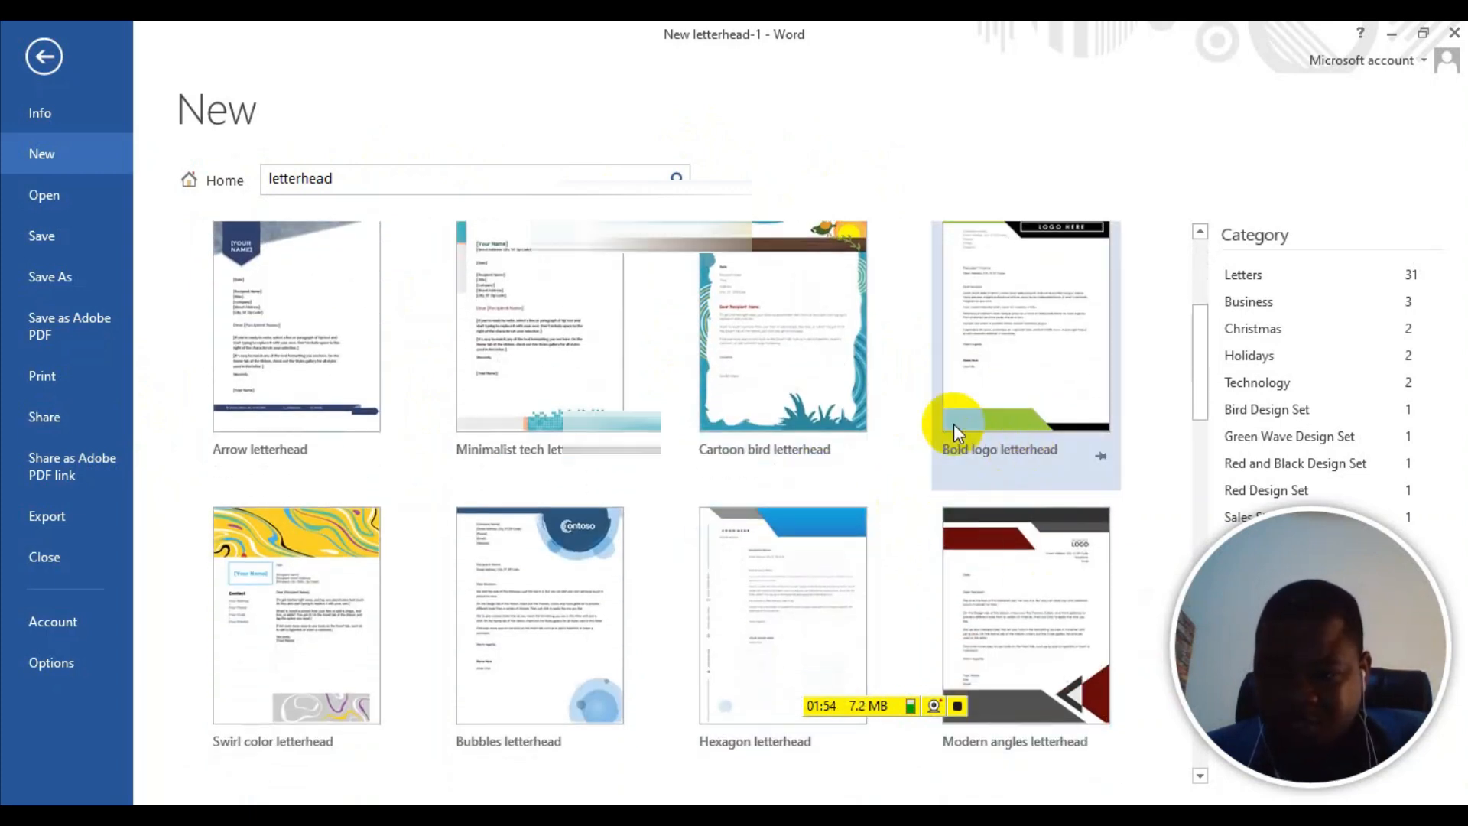
scroll(956, 425, "up", 3)
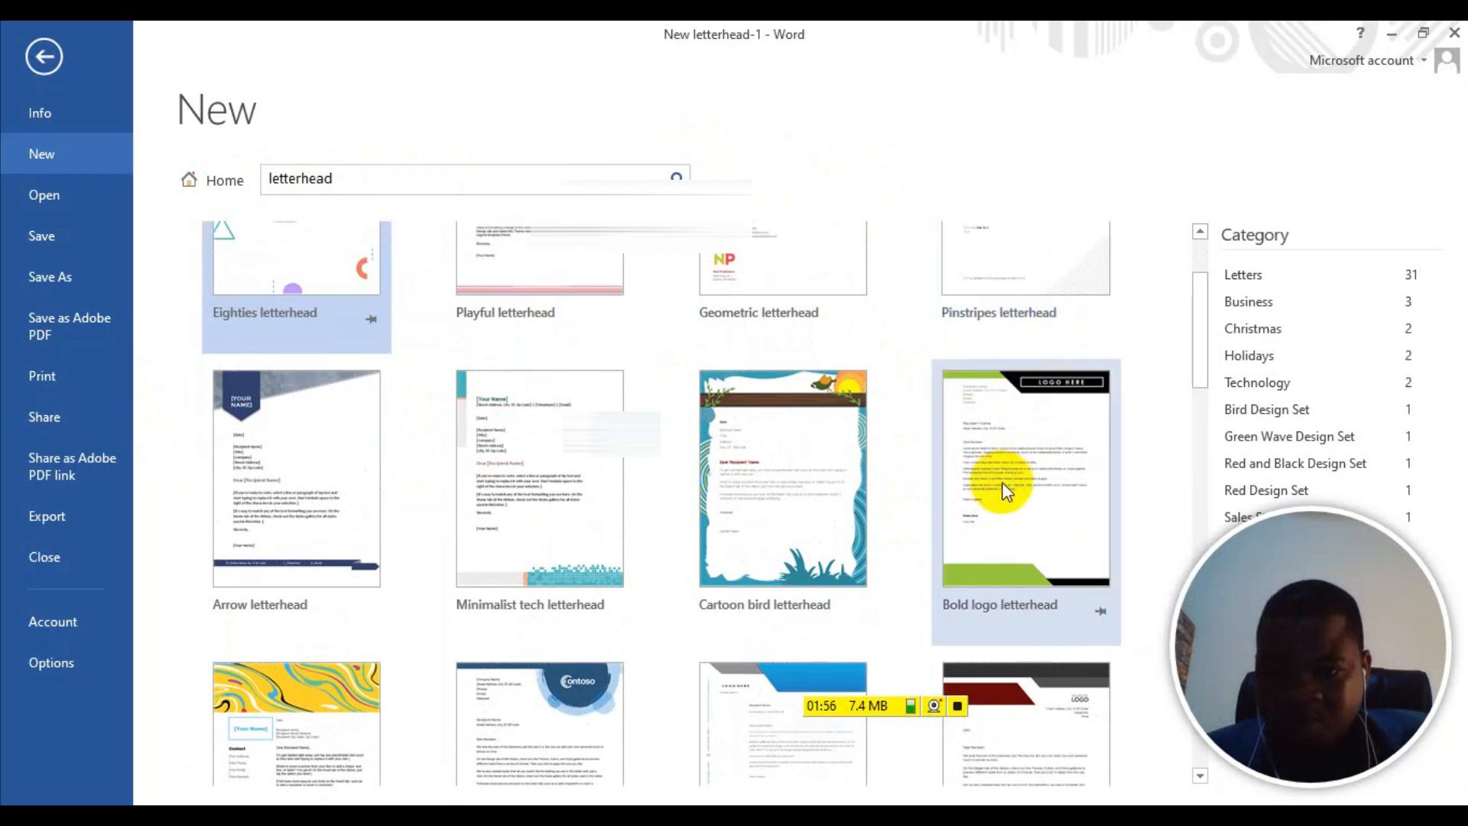
scroll(1005, 492, "up", 1)
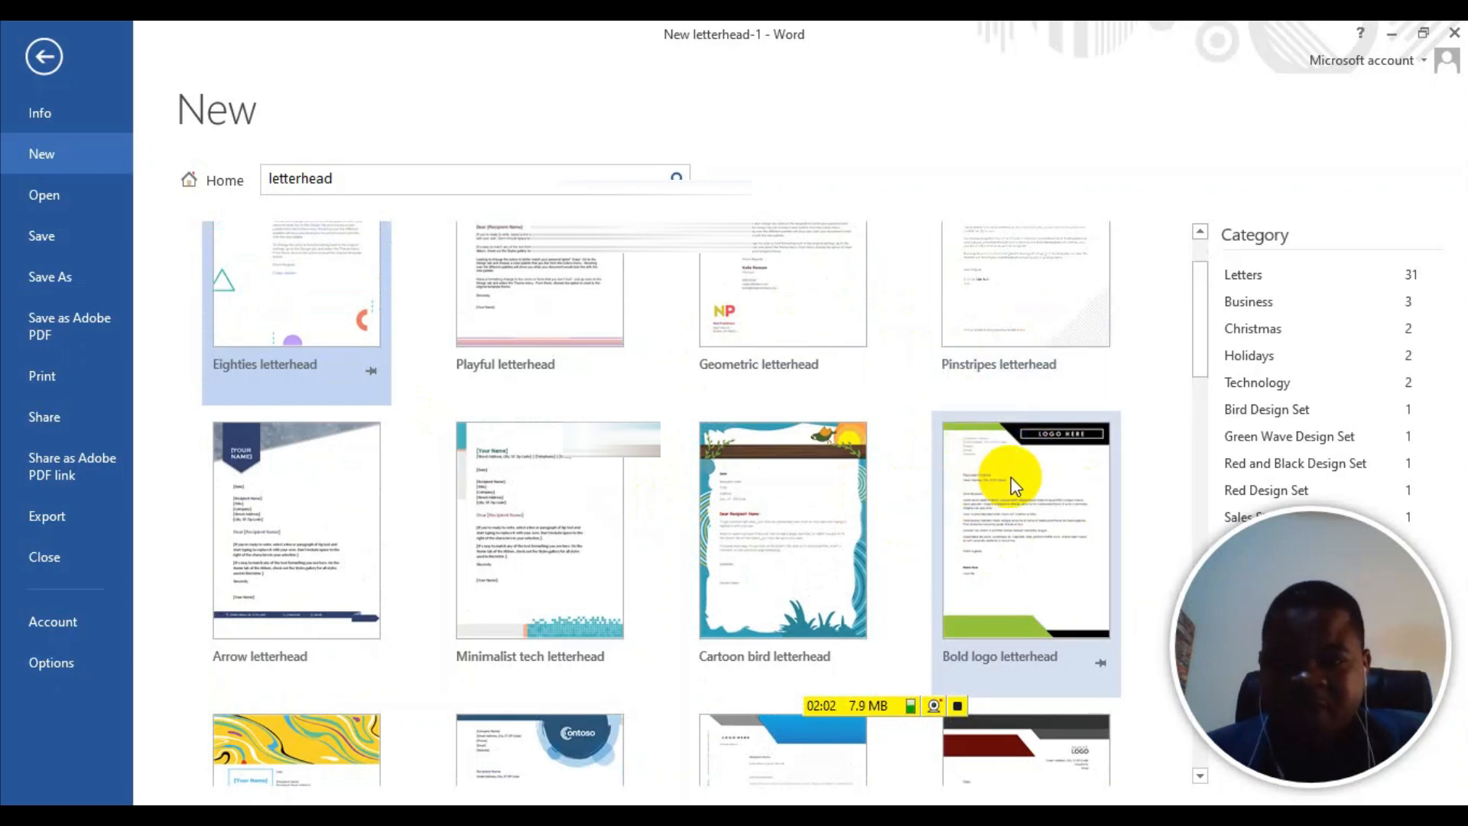
left_click(1001, 541)
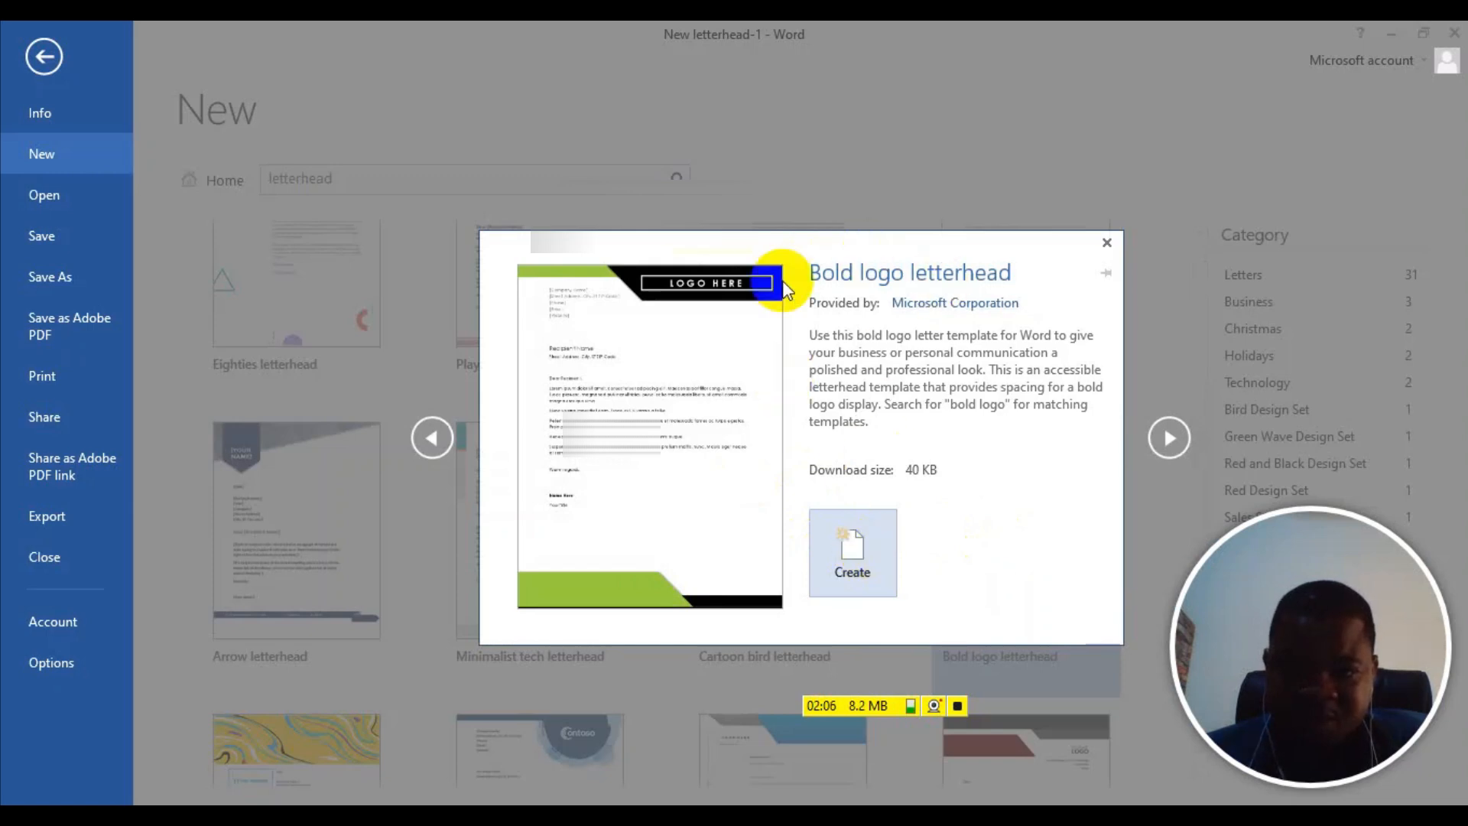
left_click(861, 557)
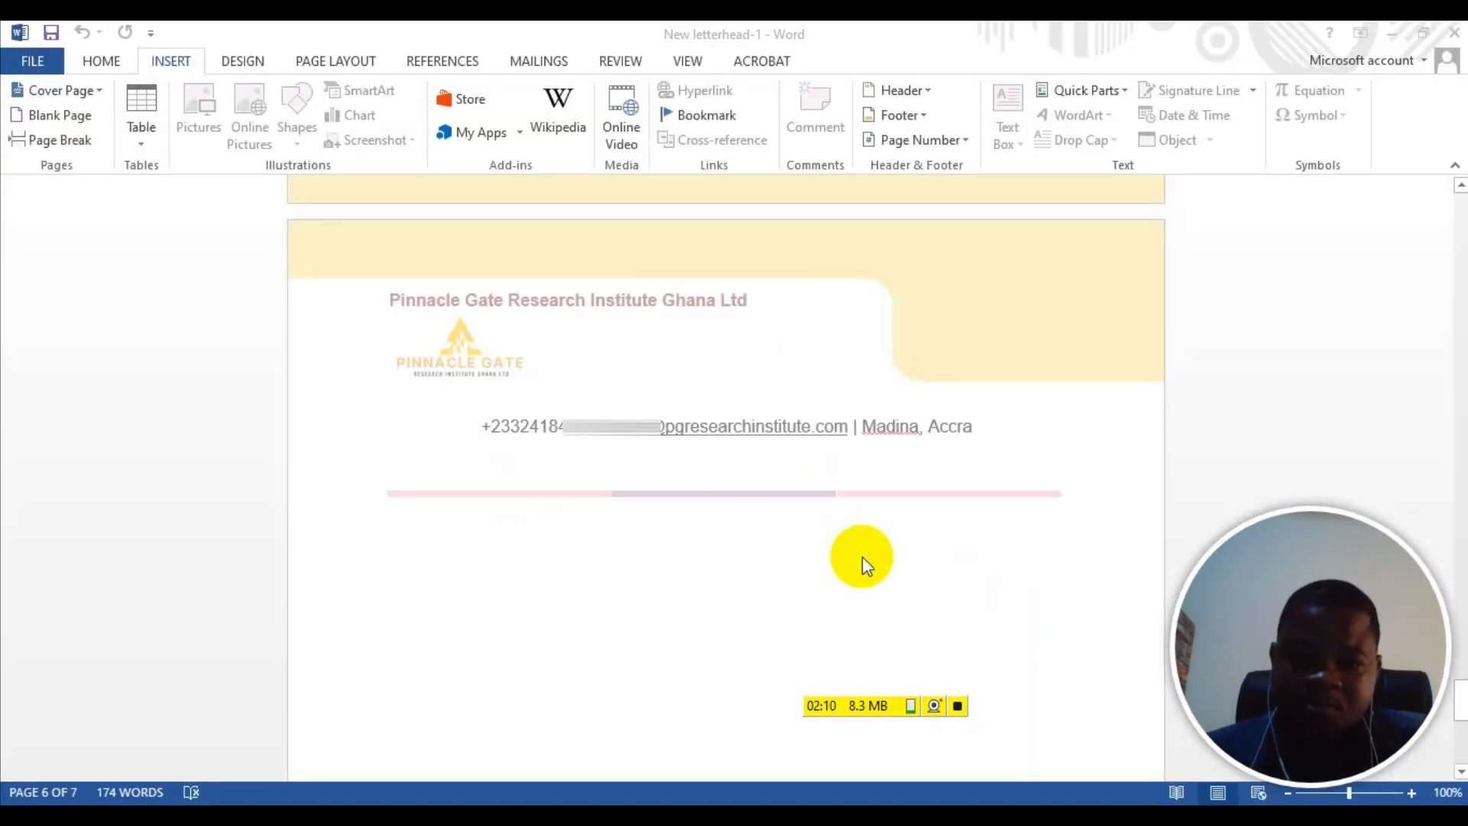
Step: Hide the document properties area in the new letterhead and select the [Company Name] placeholder
scroll(925, 417, "down", 1)
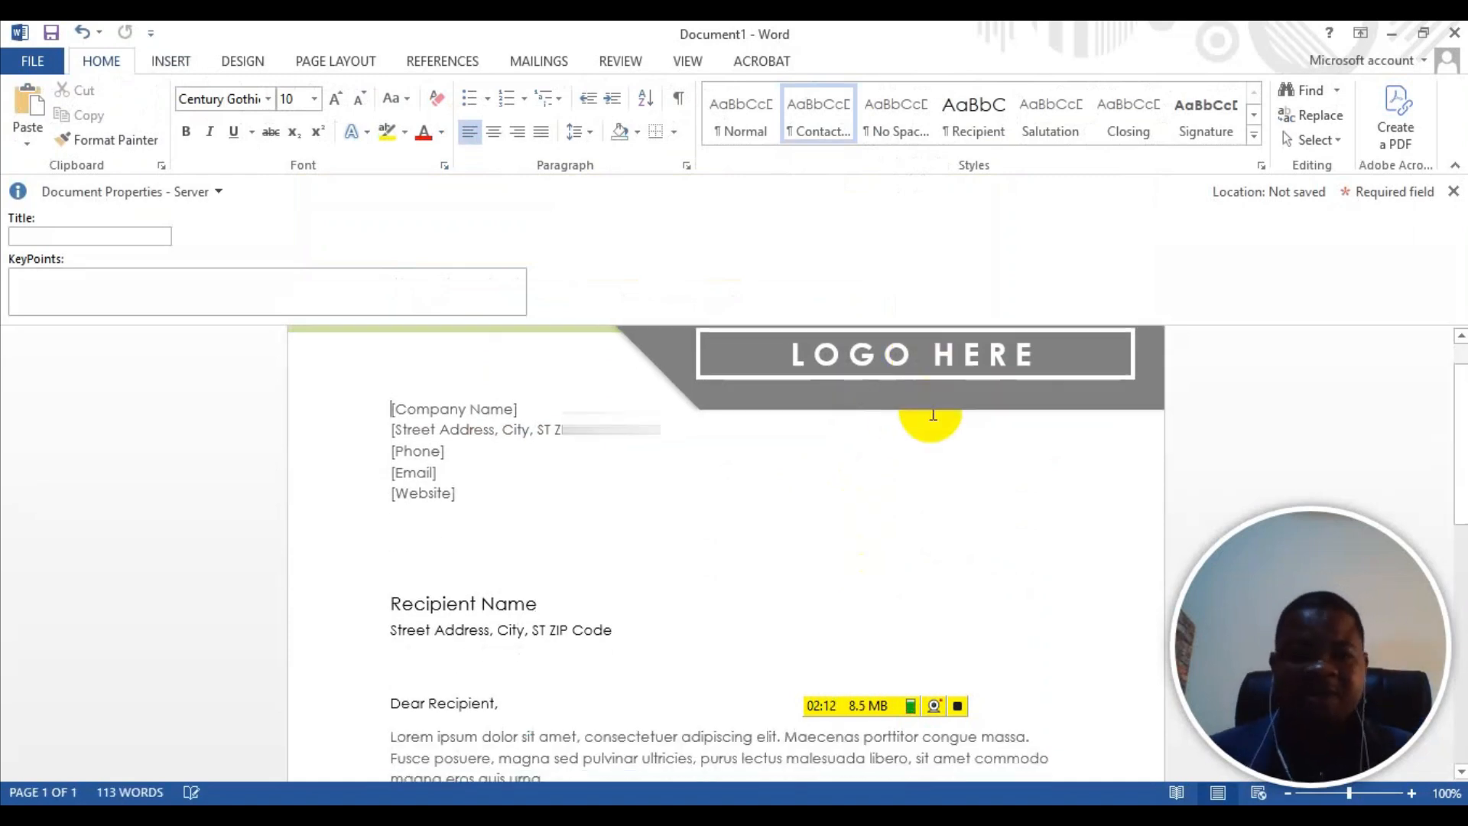
left_click(1454, 191)
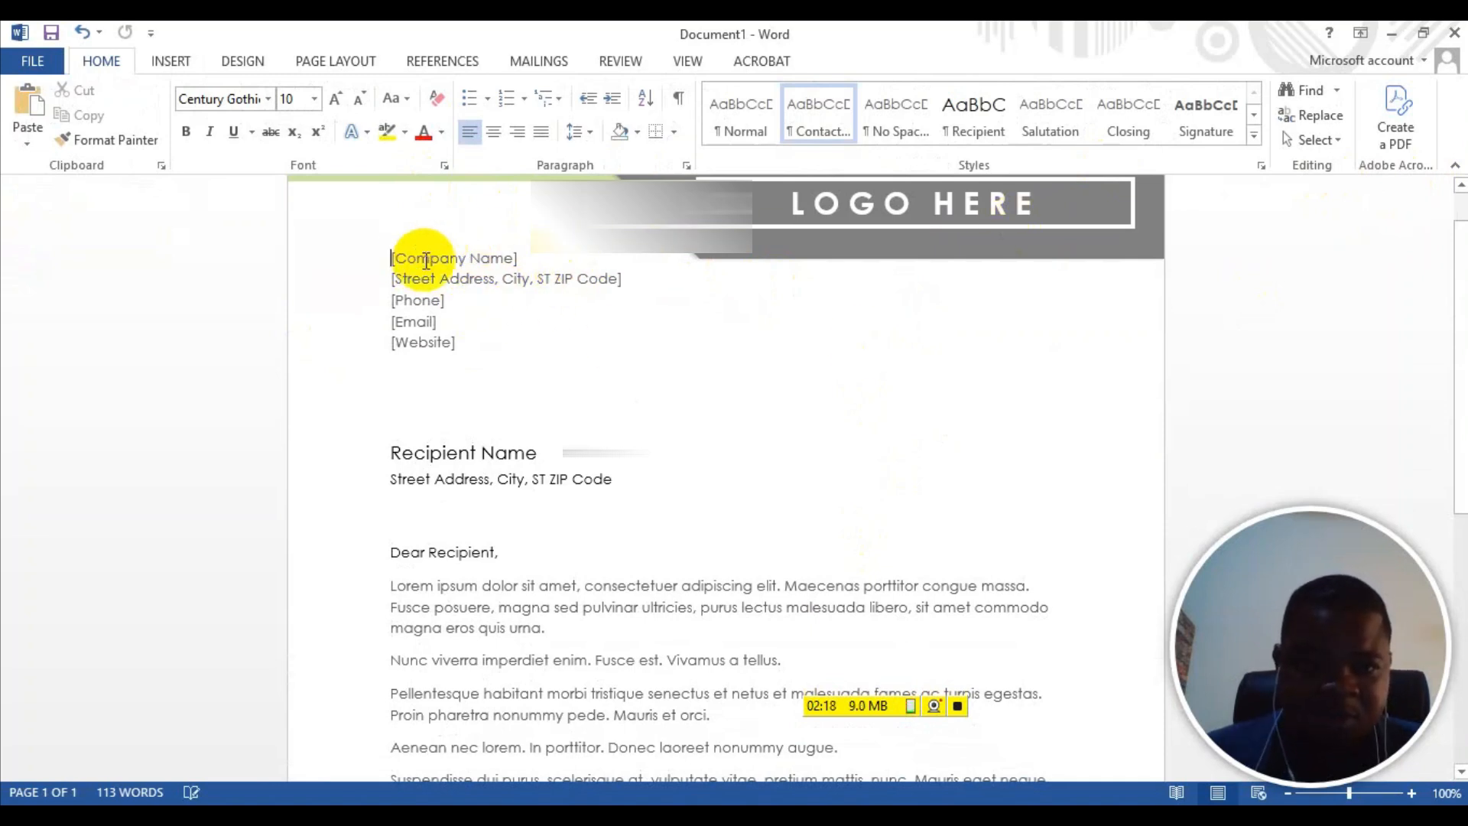
scroll(934, 278, "up", 1)
left_click(613, 255)
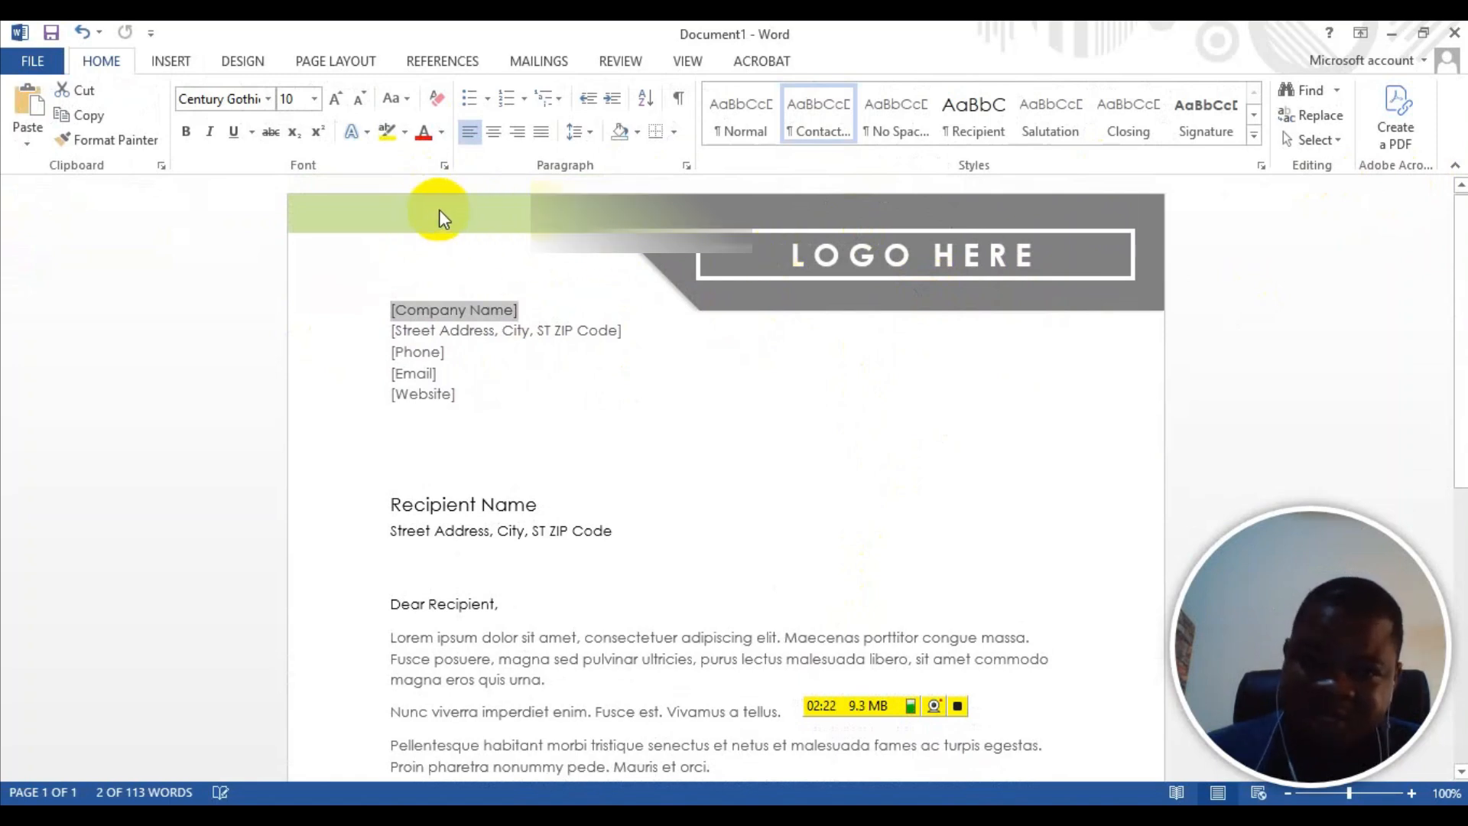
Step: Look over the letterhead page and open its header for editing
scroll(765, 486, "down", 10)
scroll(728, 558, "up", 5)
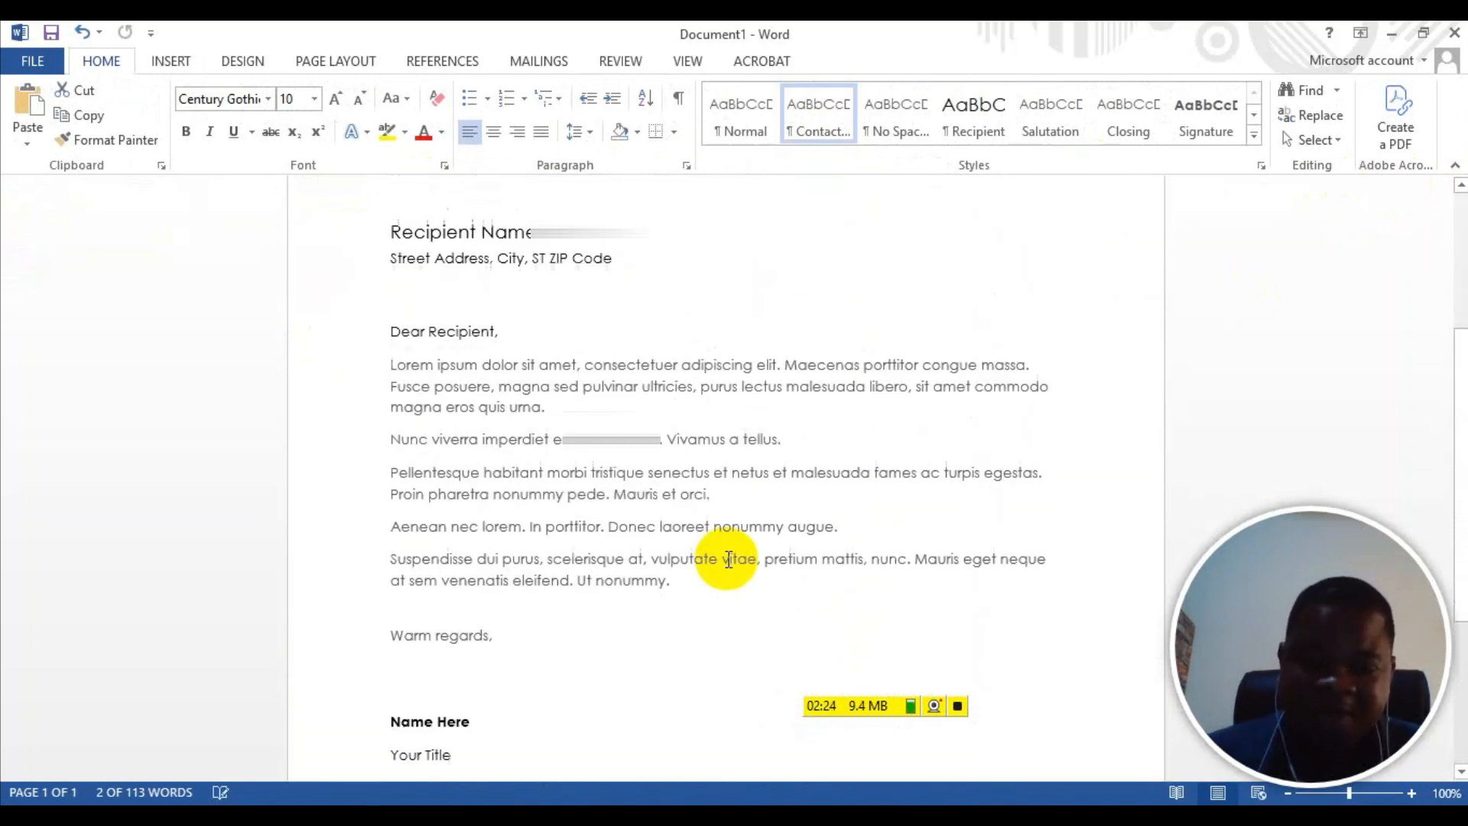
scroll(728, 558, "up", 5)
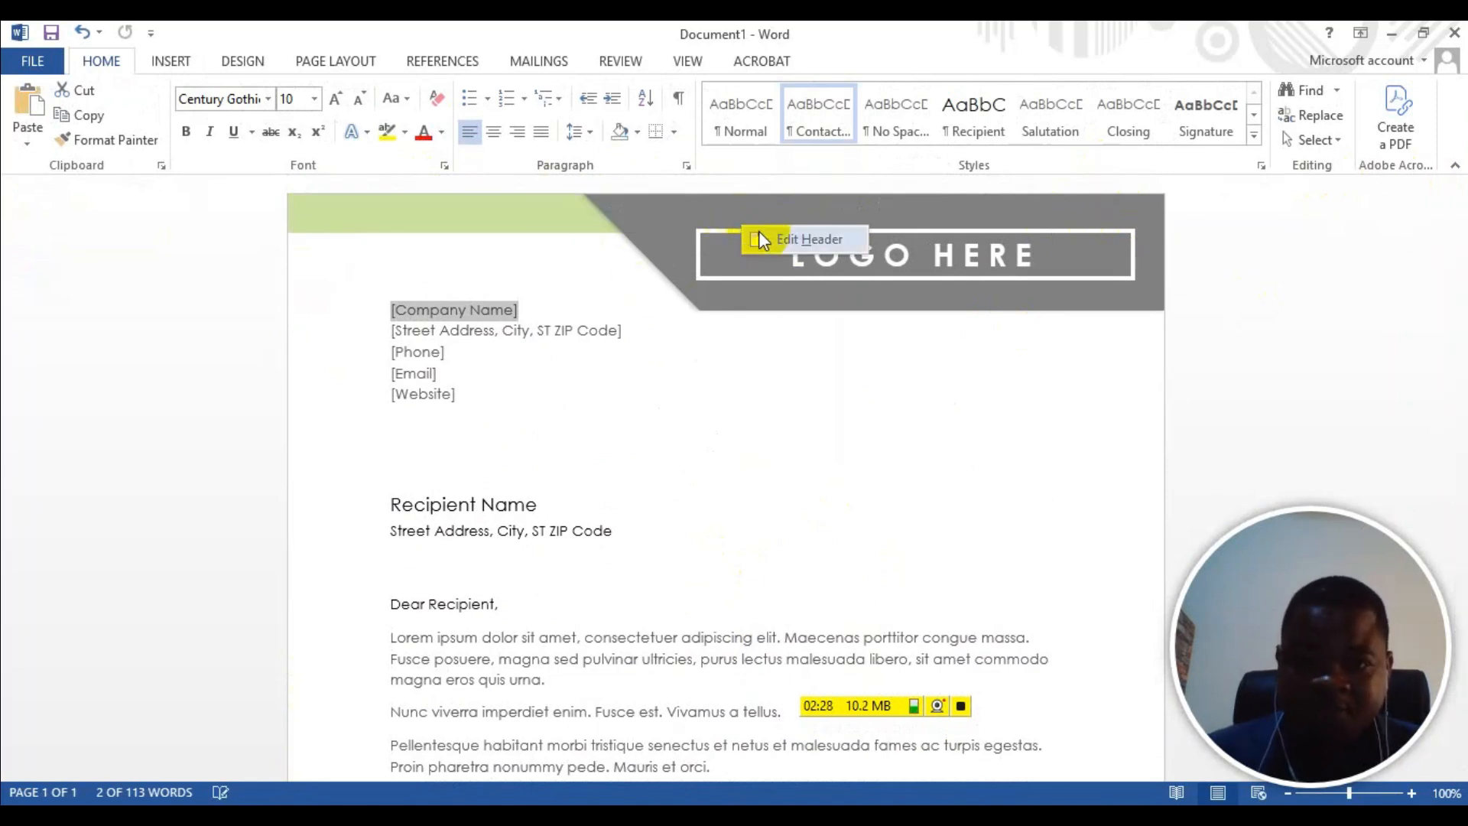
double_click(763, 242)
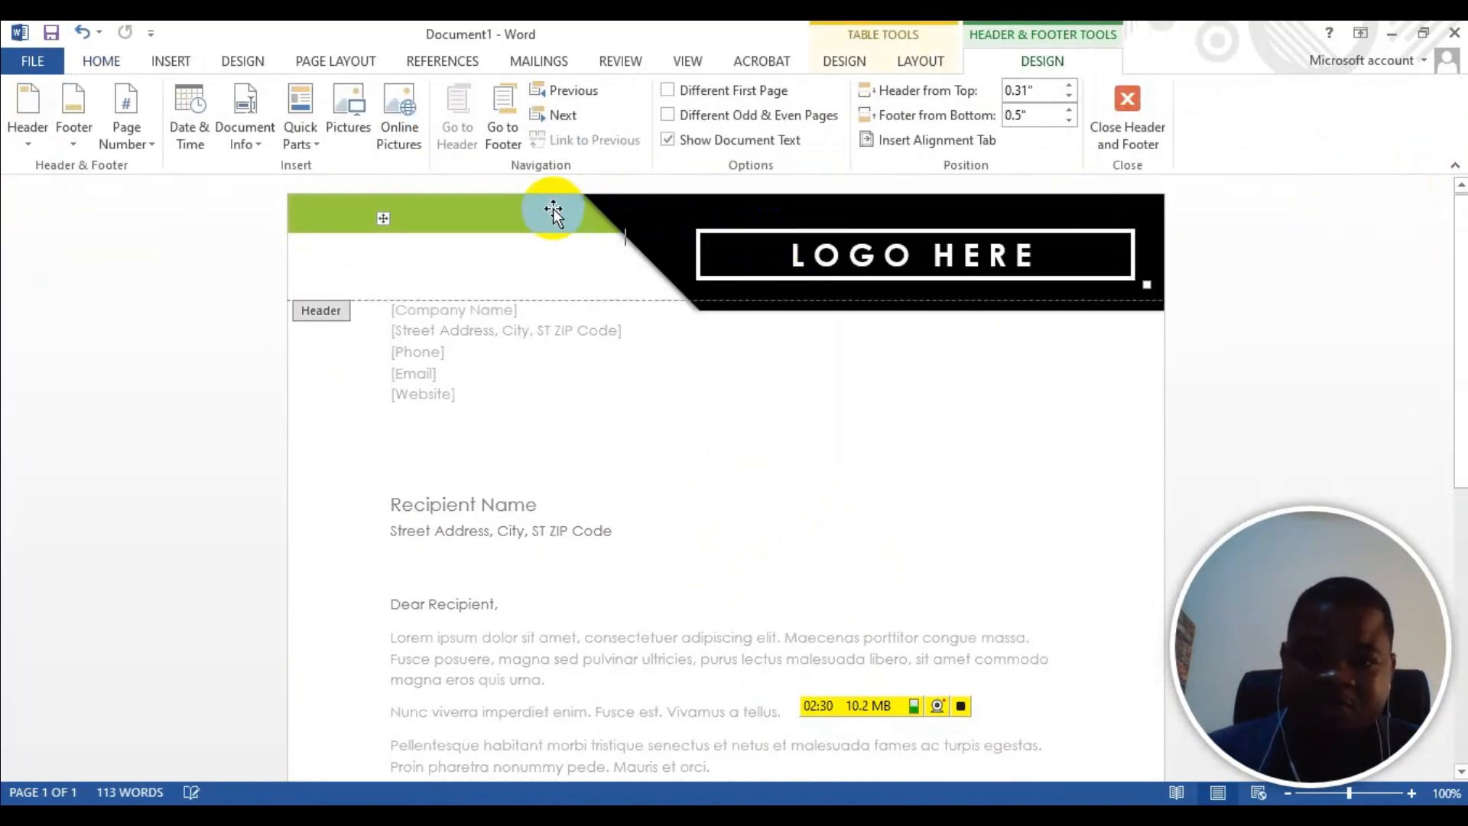
left_click(1124, 122)
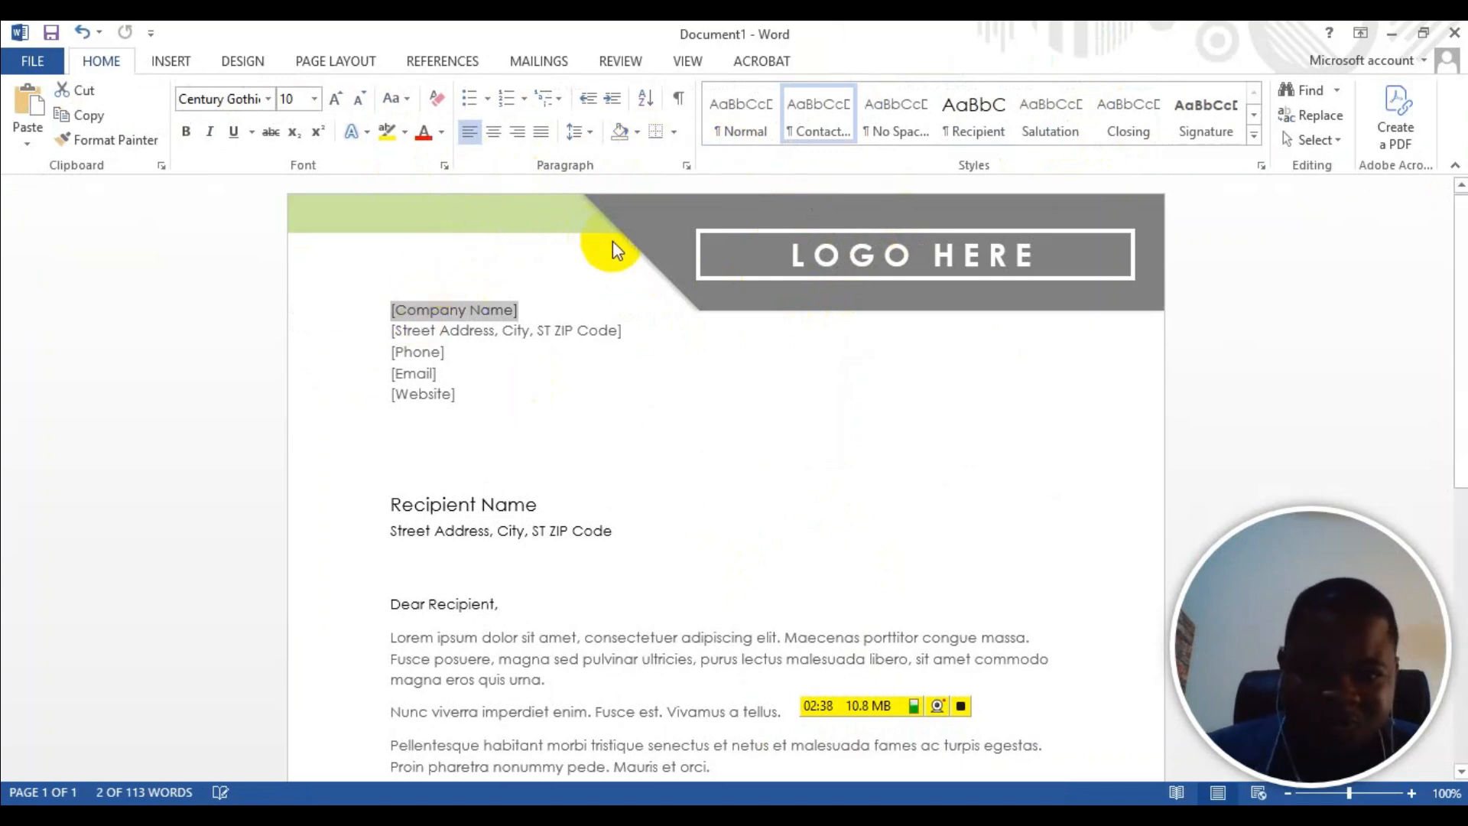
right_click(778, 257)
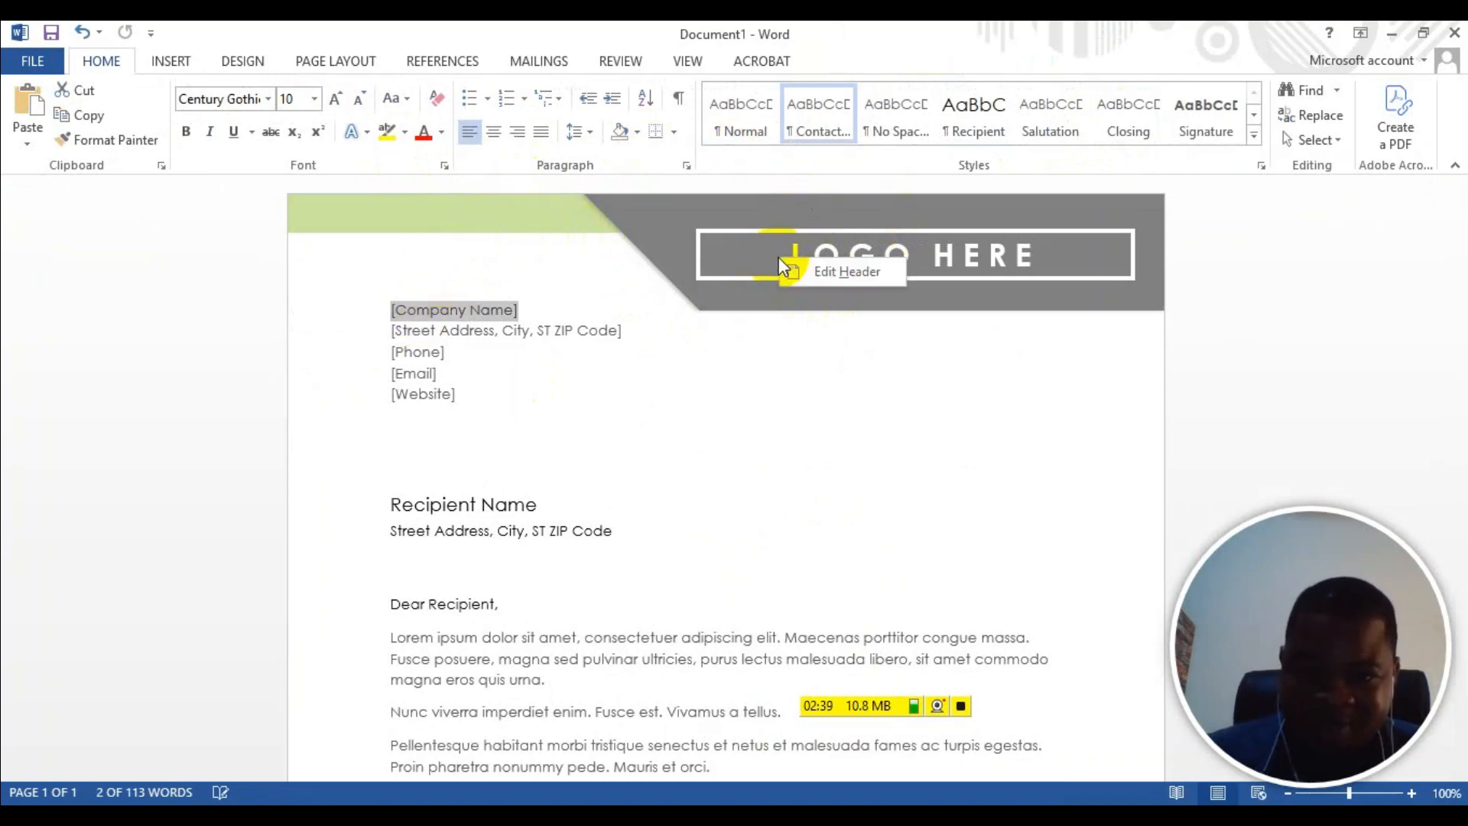
left_click(828, 273)
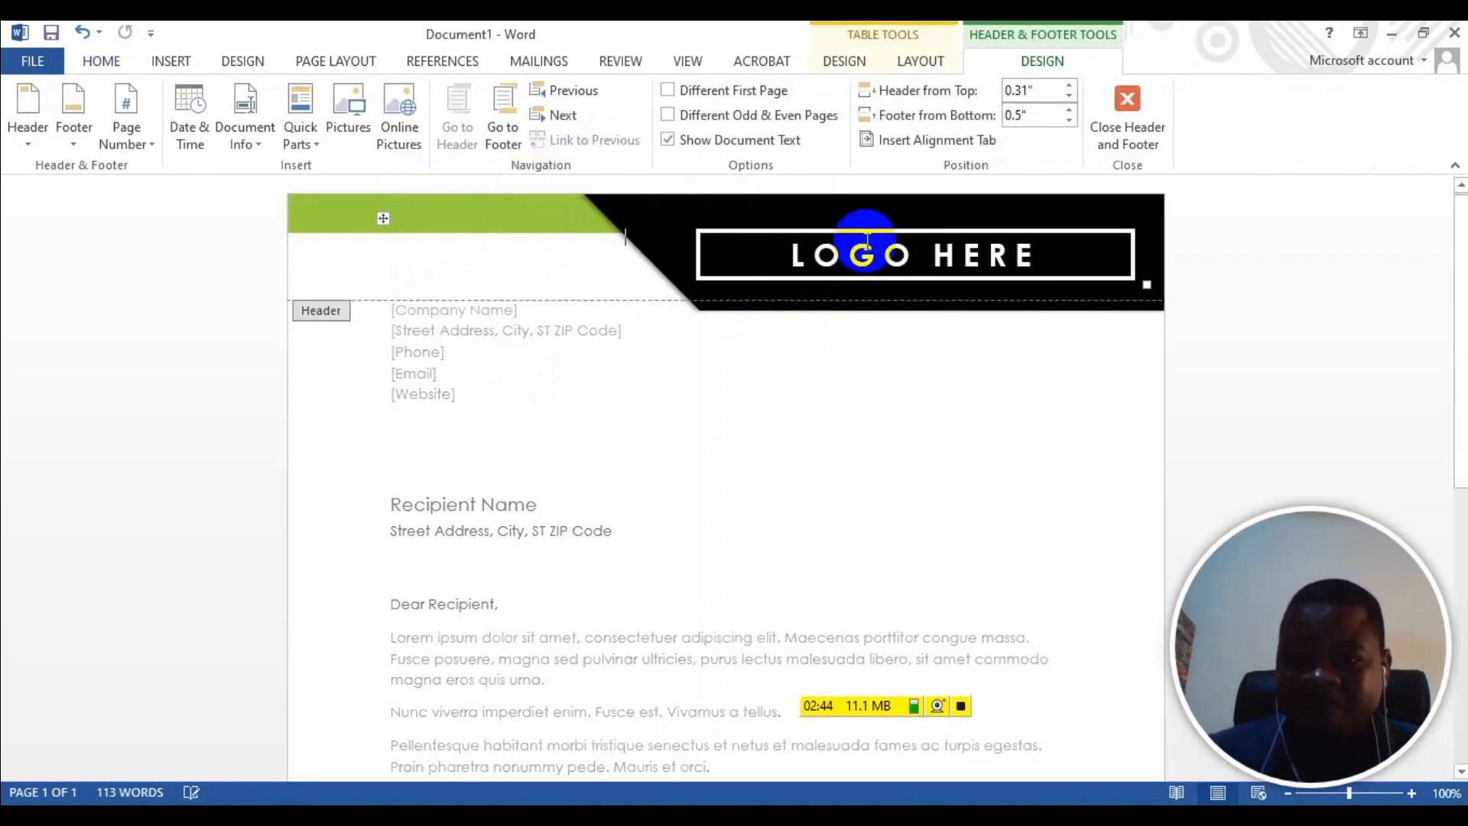
left_click(475, 216)
right_click(836, 215)
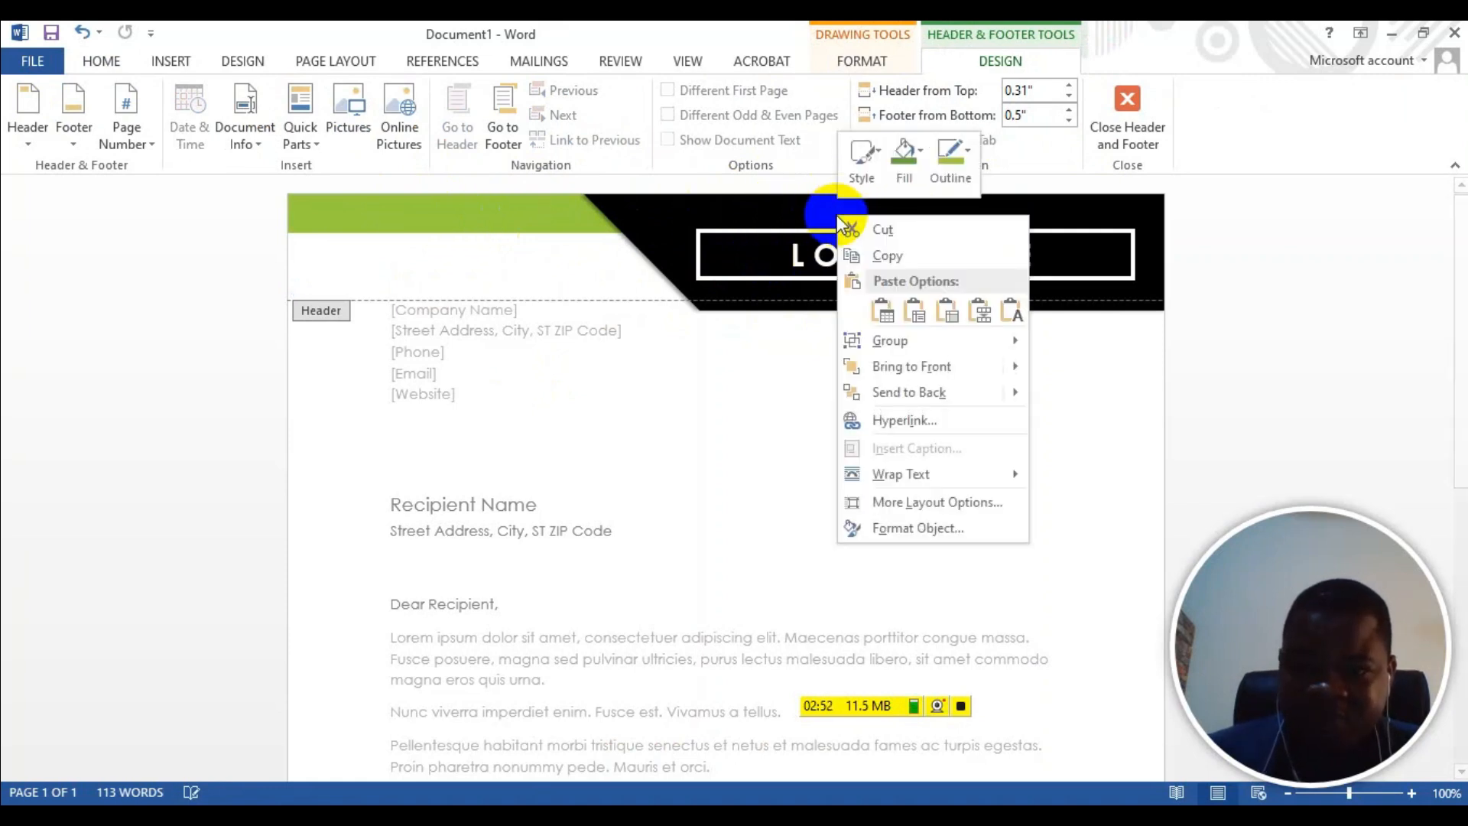
right_click(748, 221)
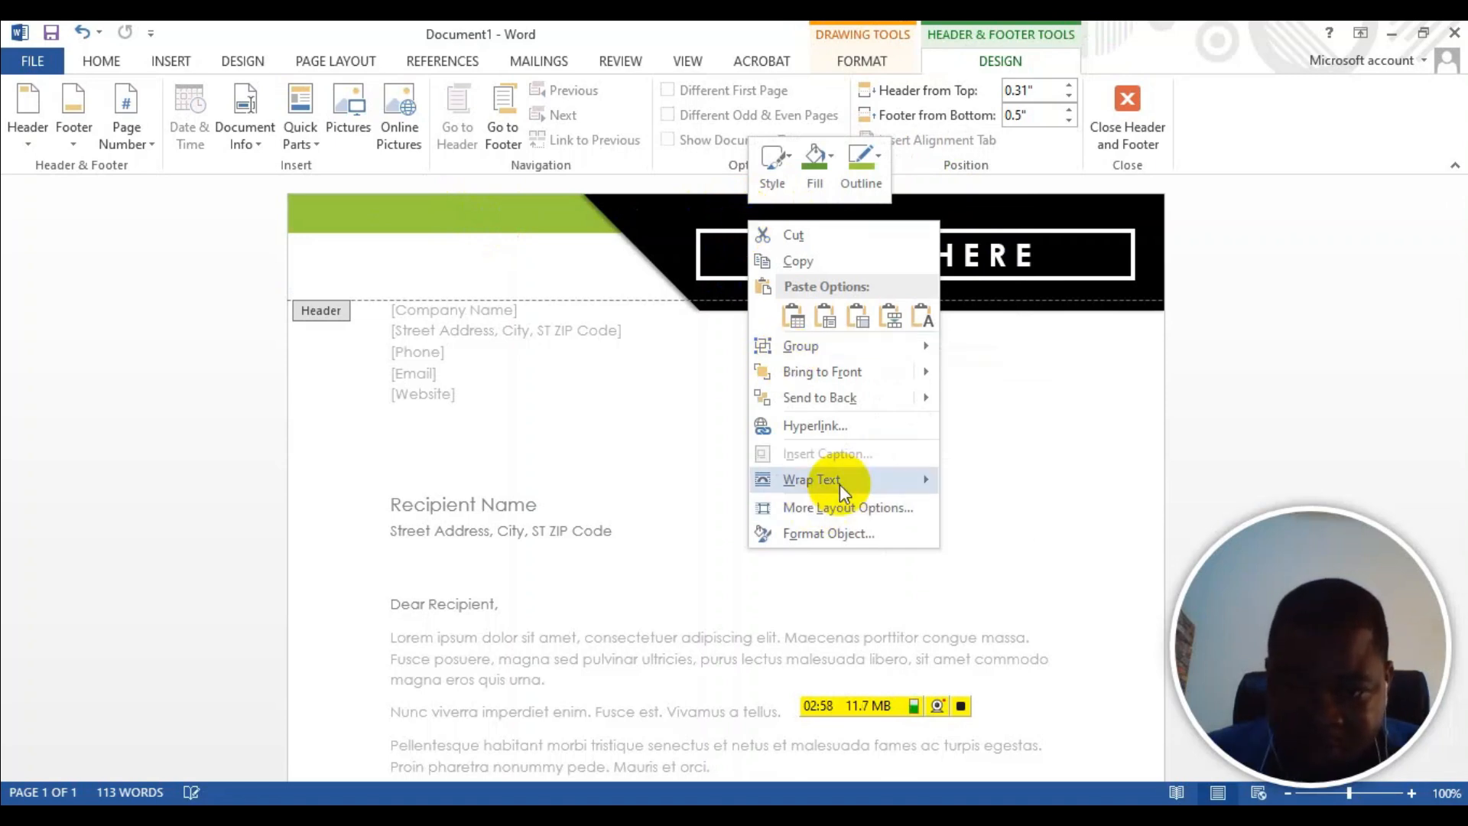
mouse_move(840, 484)
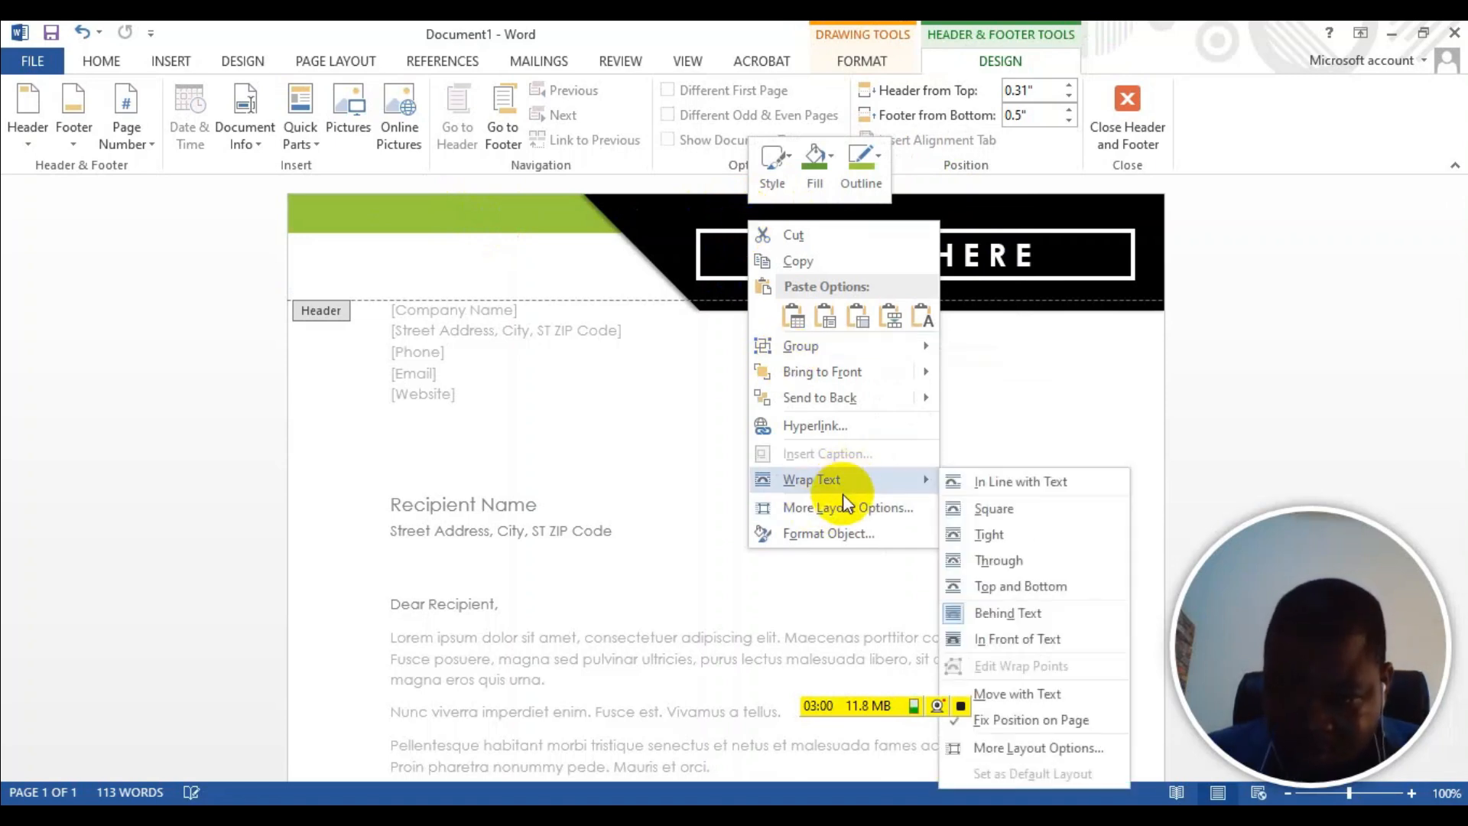
left_click(686, 233)
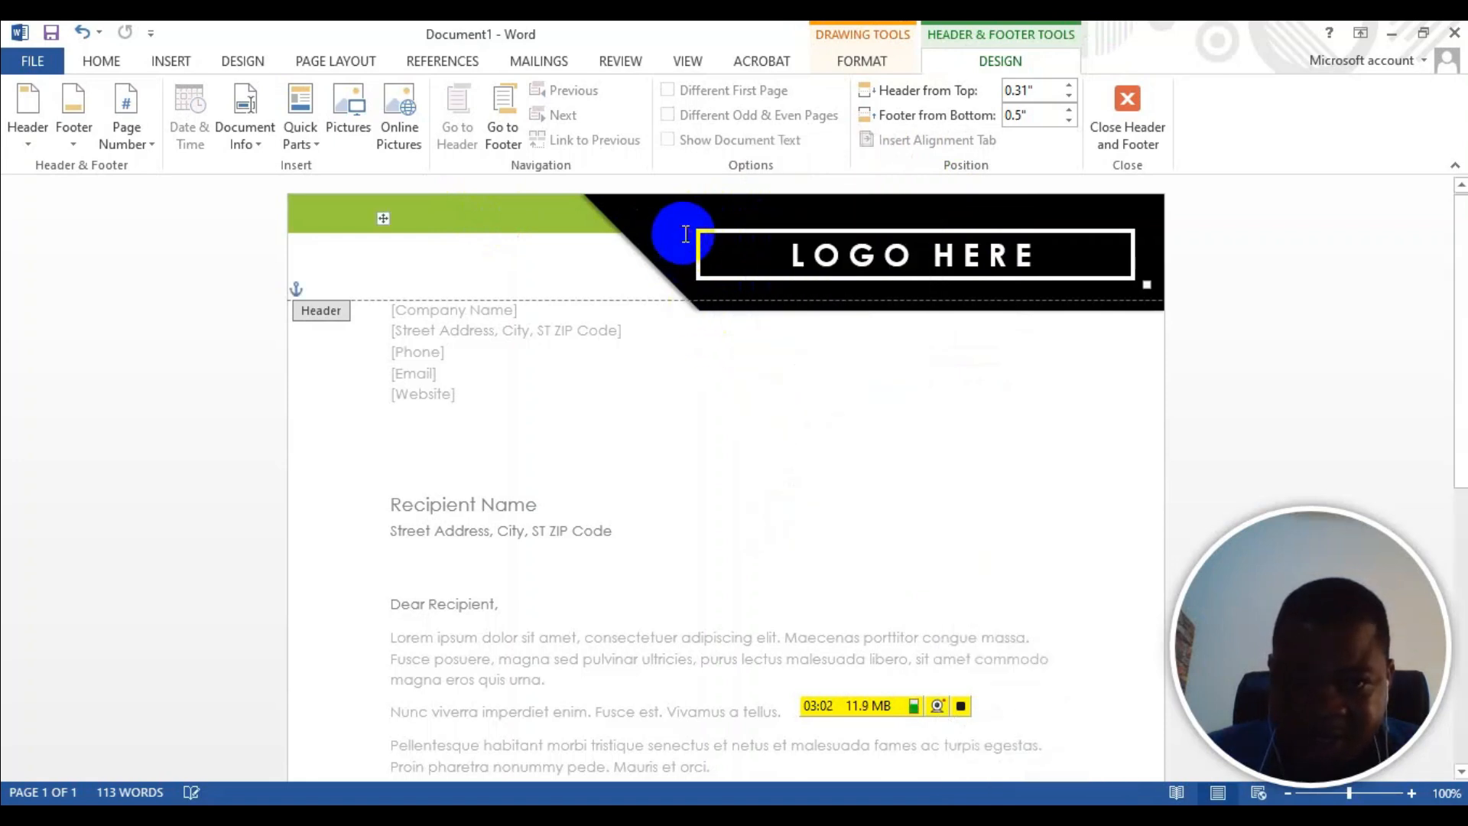
left_click(722, 232)
left_click(768, 204)
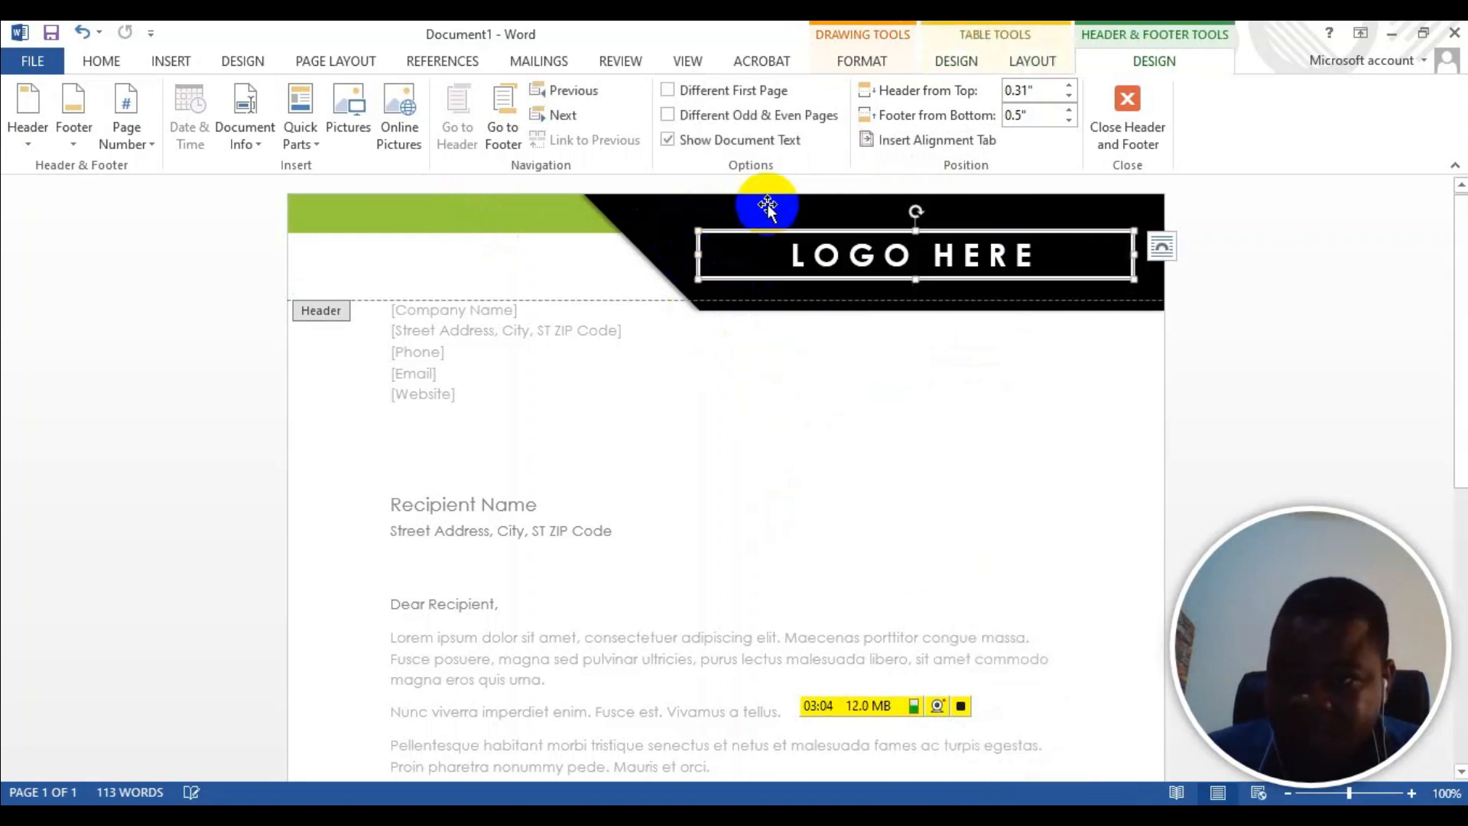
left_click(478, 213)
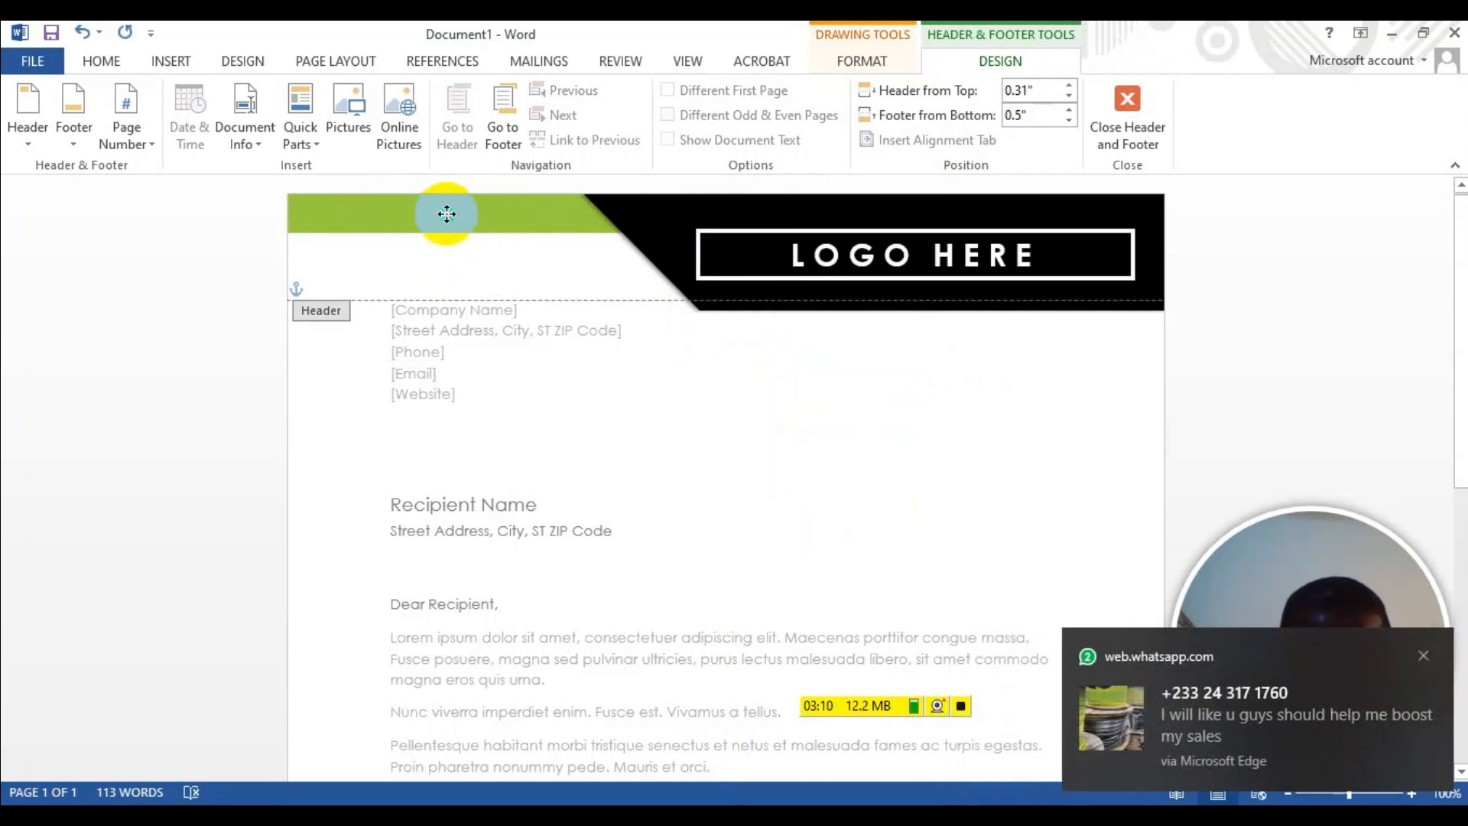
right_click(447, 221)
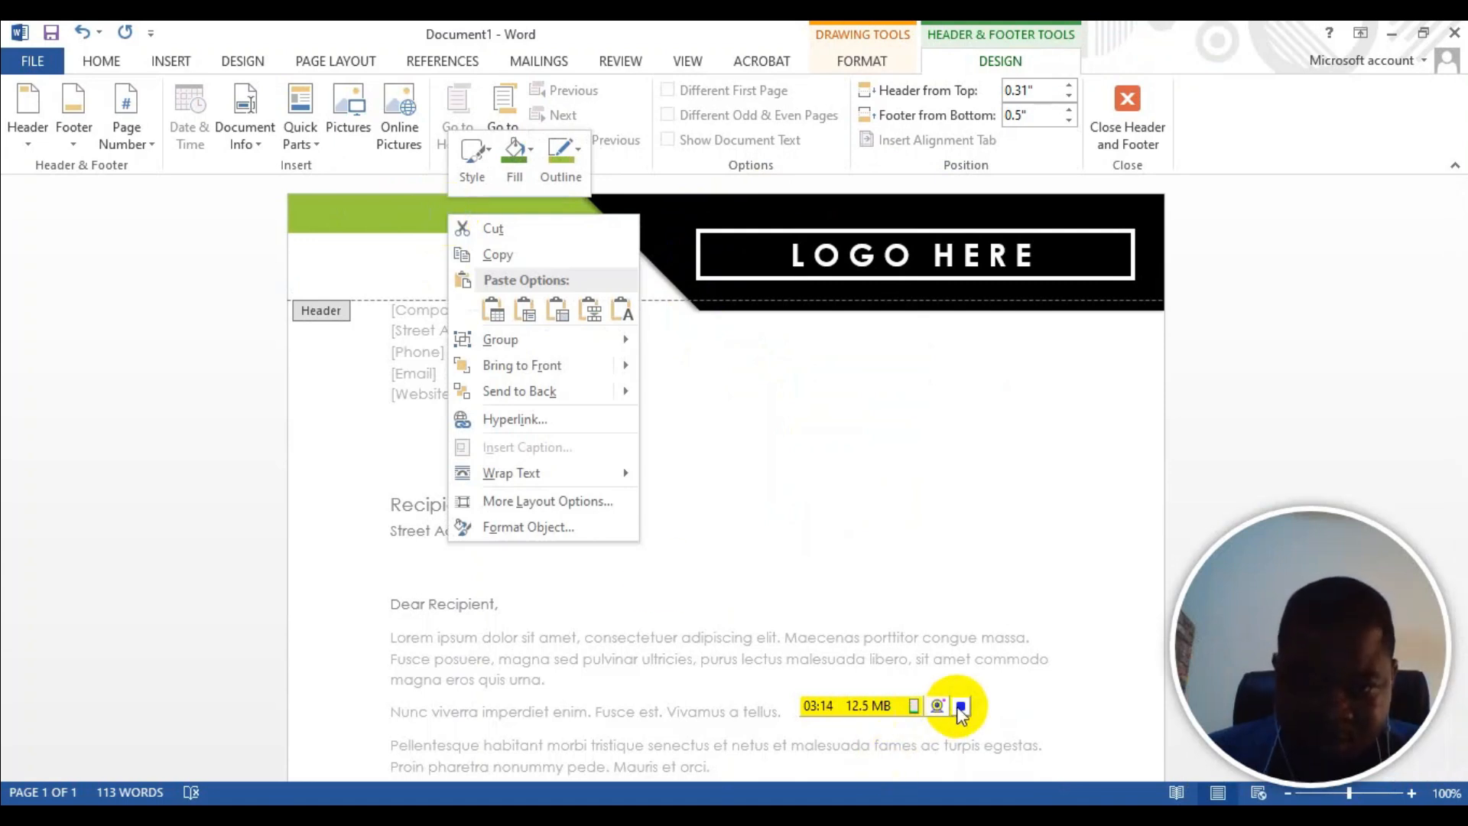
left_click(450, 201)
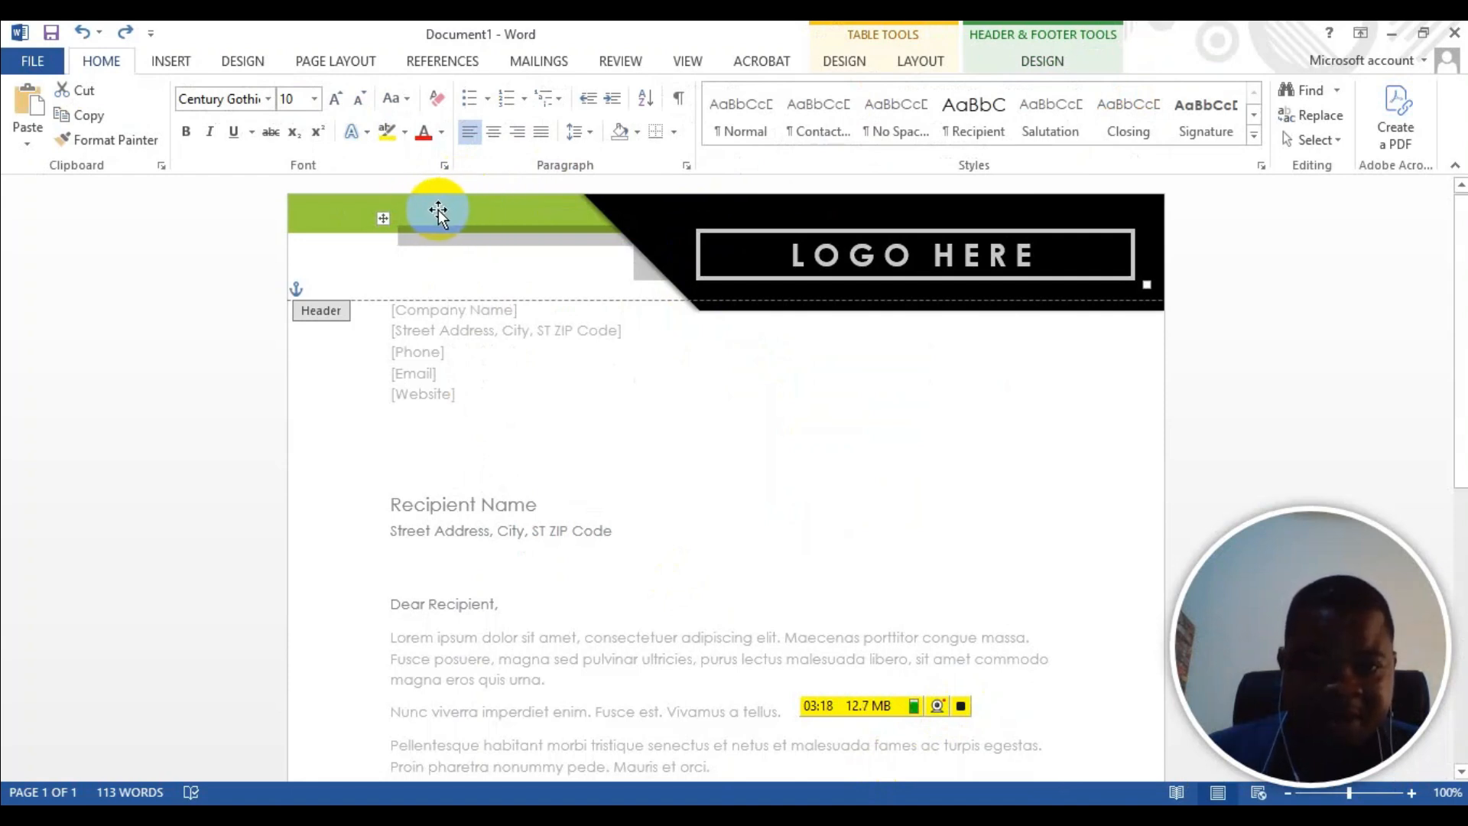
Step: Select the header's banner graphic and change its shape fill to the blue theme color
left_click(439, 215)
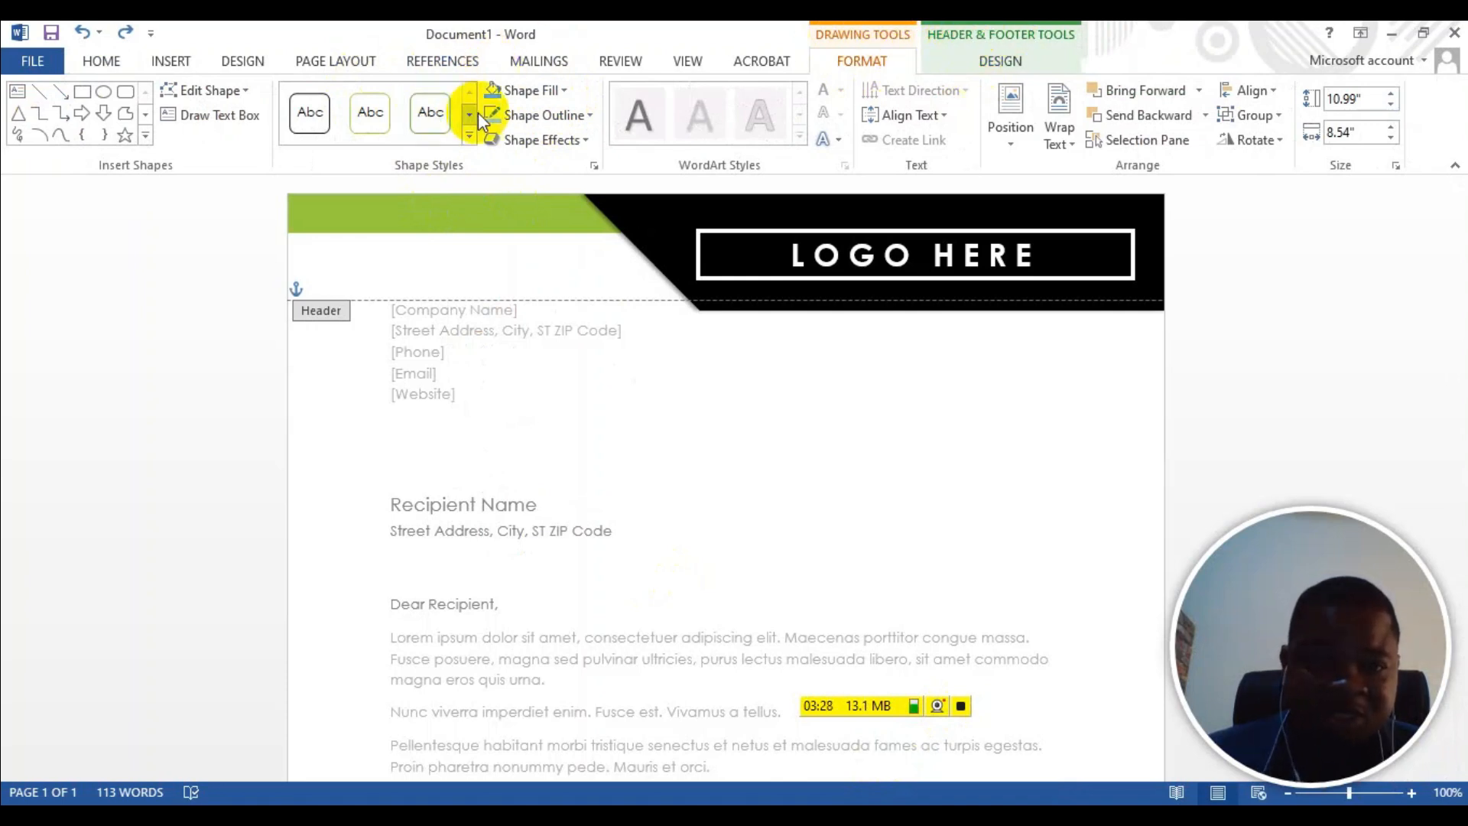
left_click(559, 91)
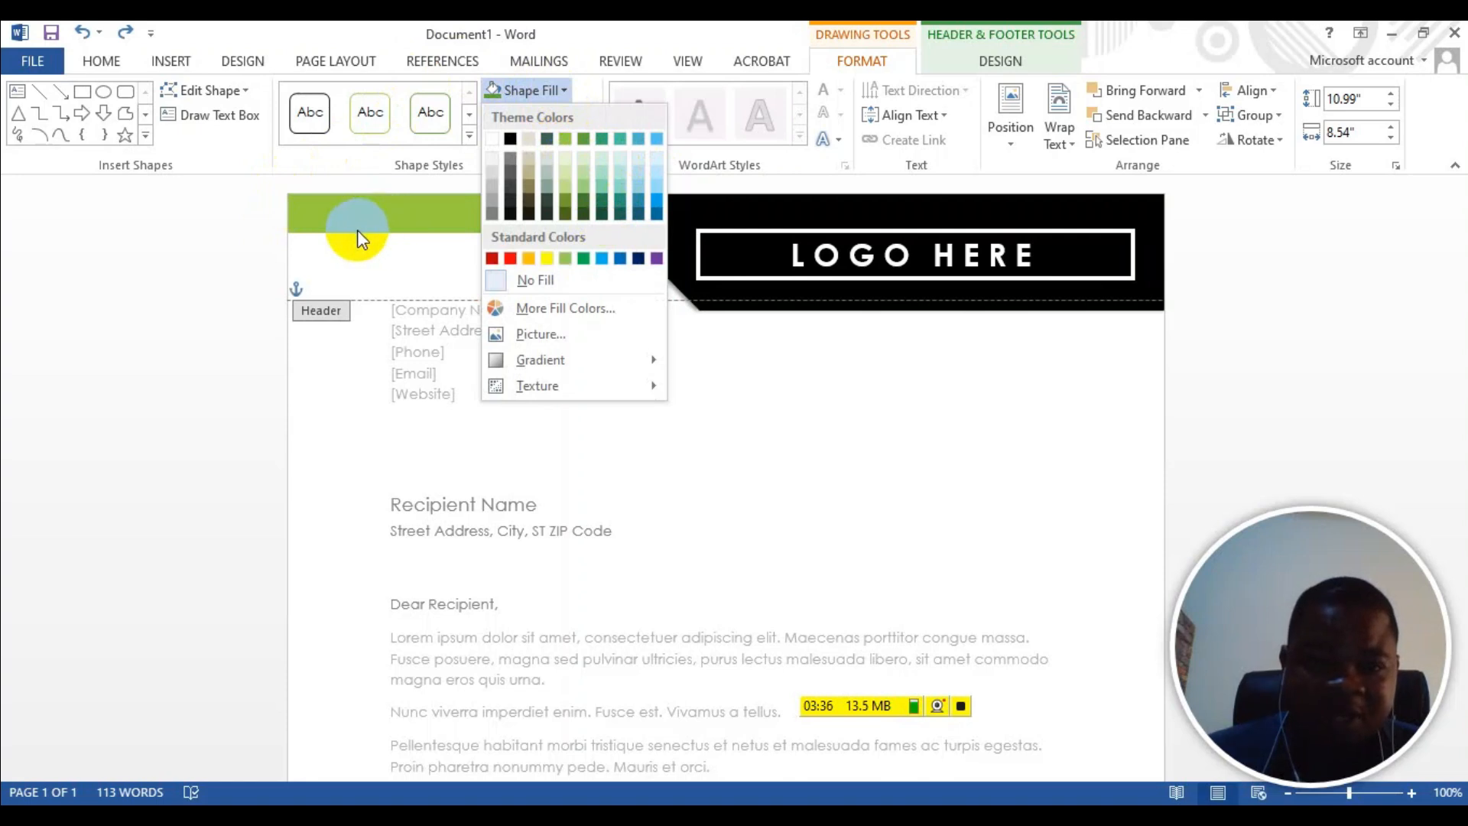
left_click(635, 136)
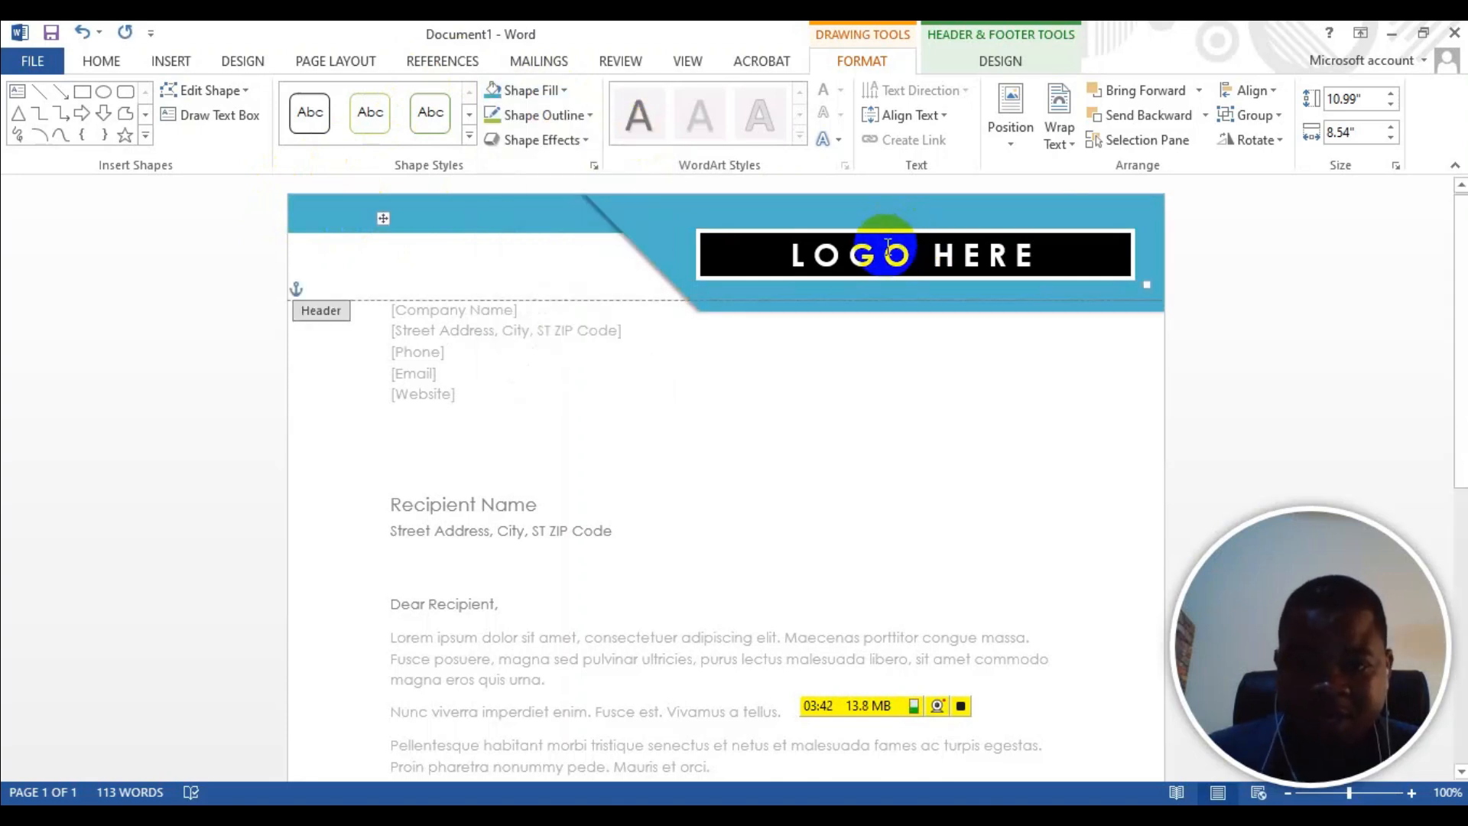
Step: Select the LOGO HERE text in the header box and color it red
double_click(879, 257)
left_click(824, 260)
left_click_drag(969, 263, 747, 262)
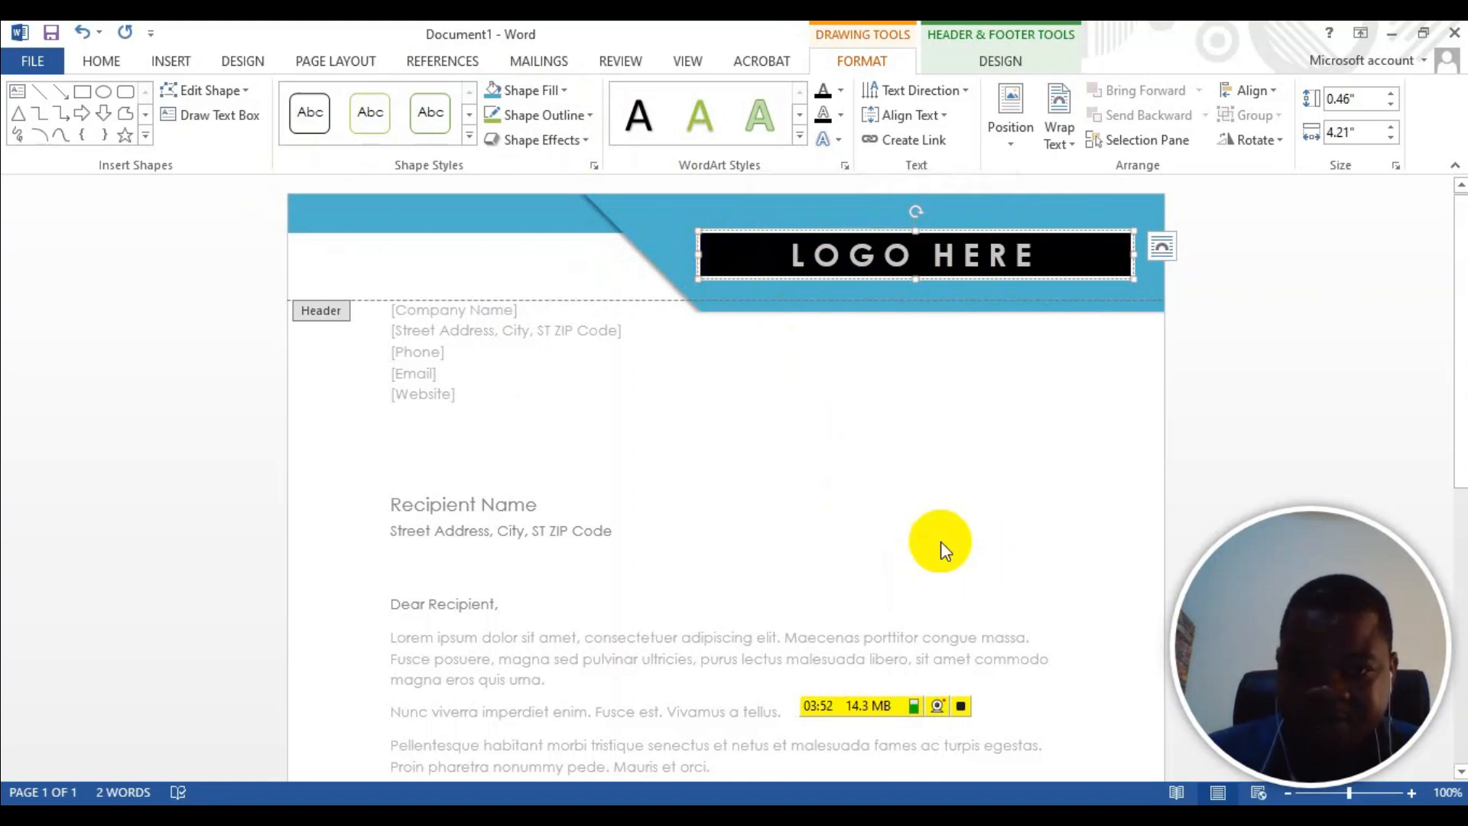
left_click(961, 706)
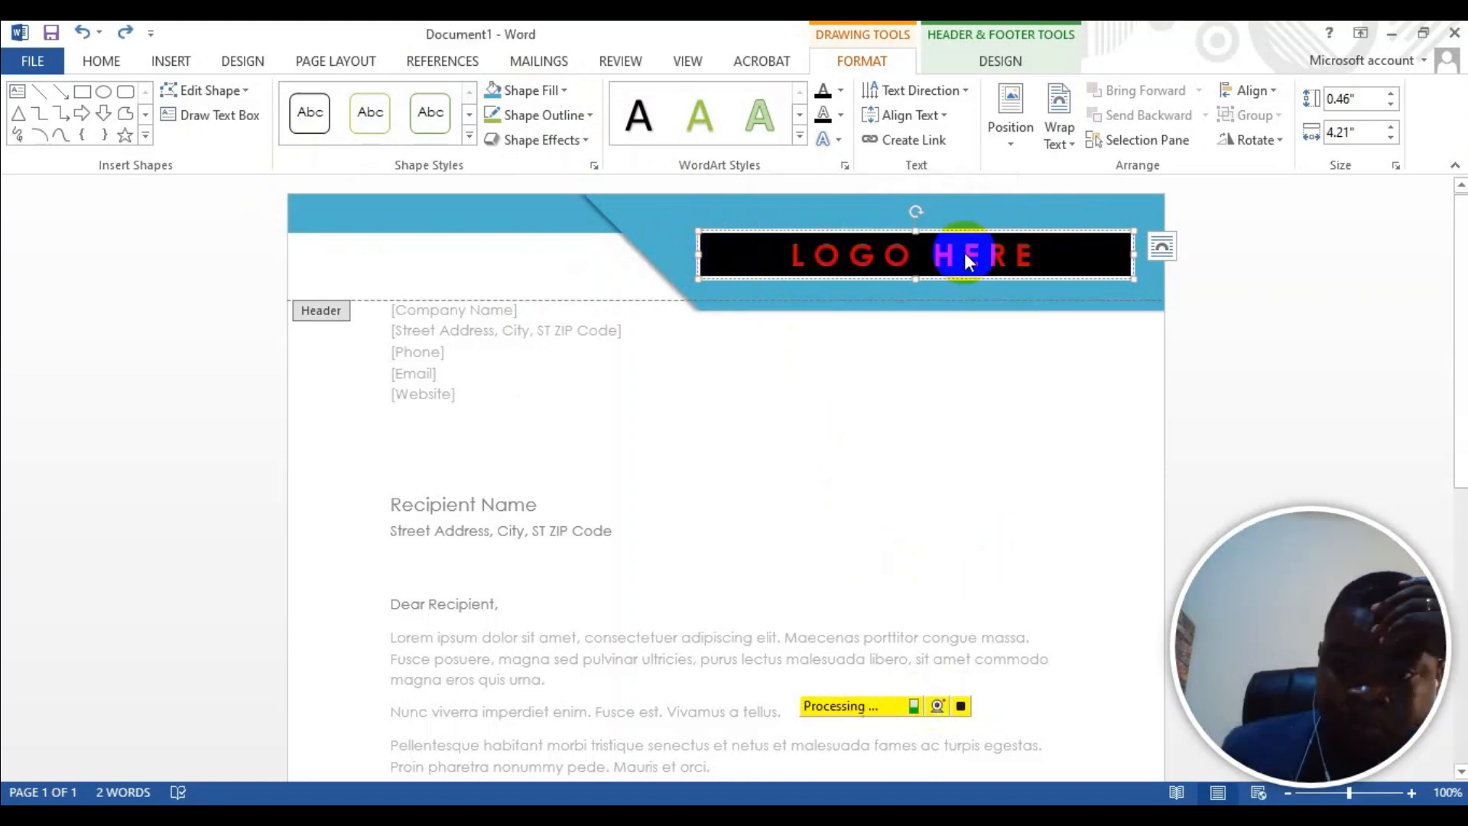
left_click(815, 258)
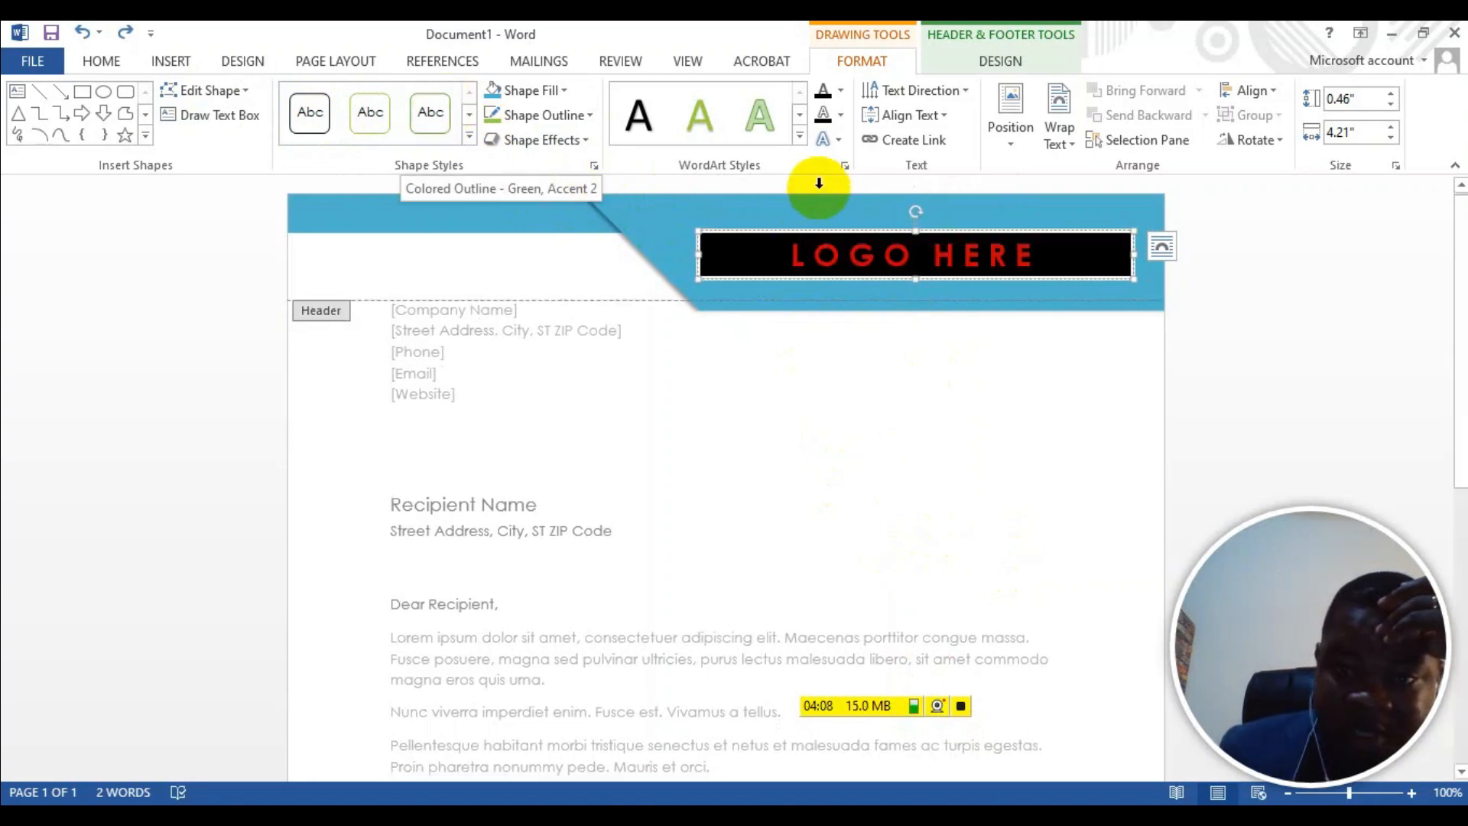
left_click(901, 263)
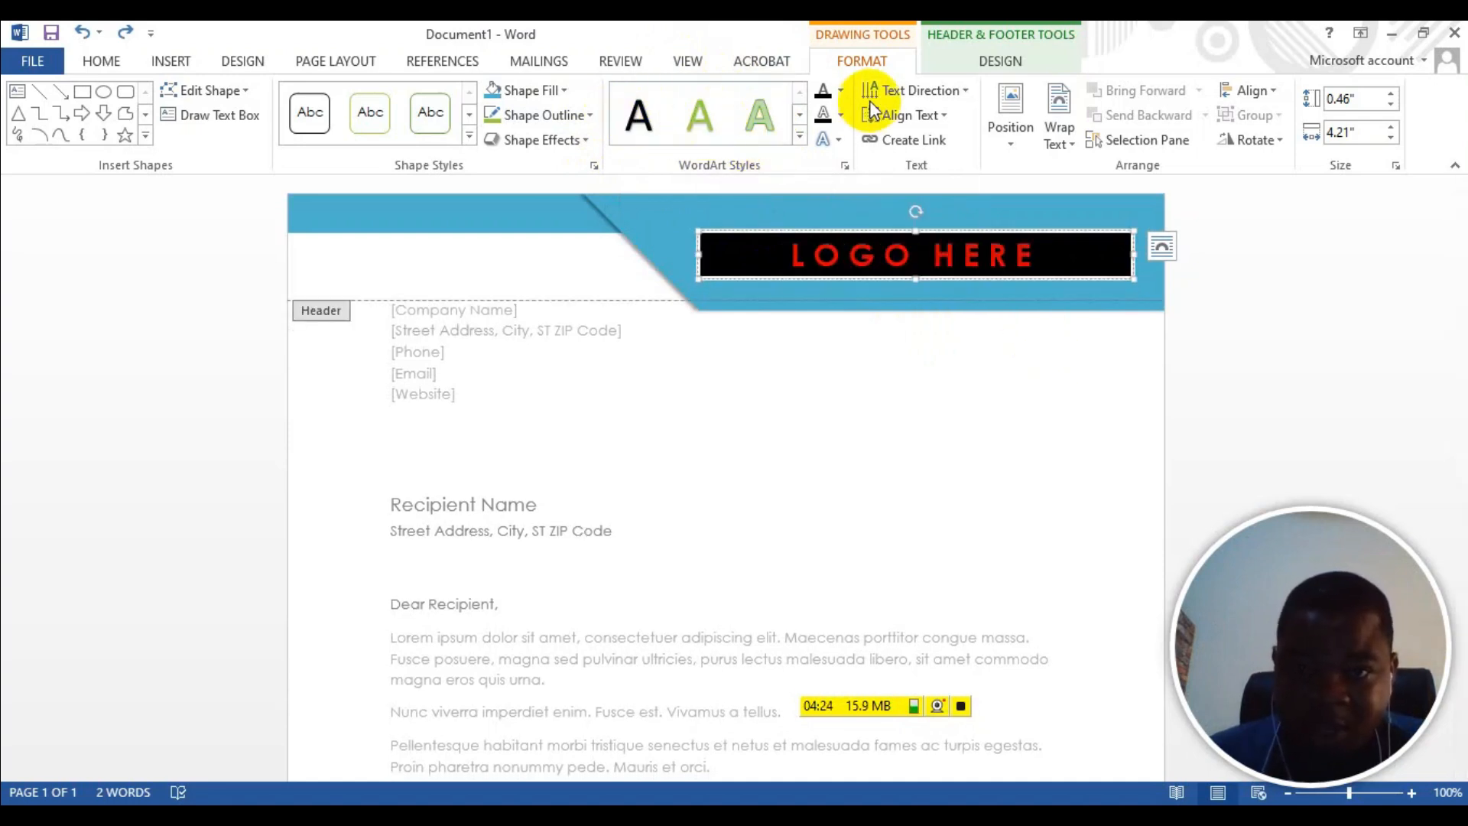
left_click(842, 92)
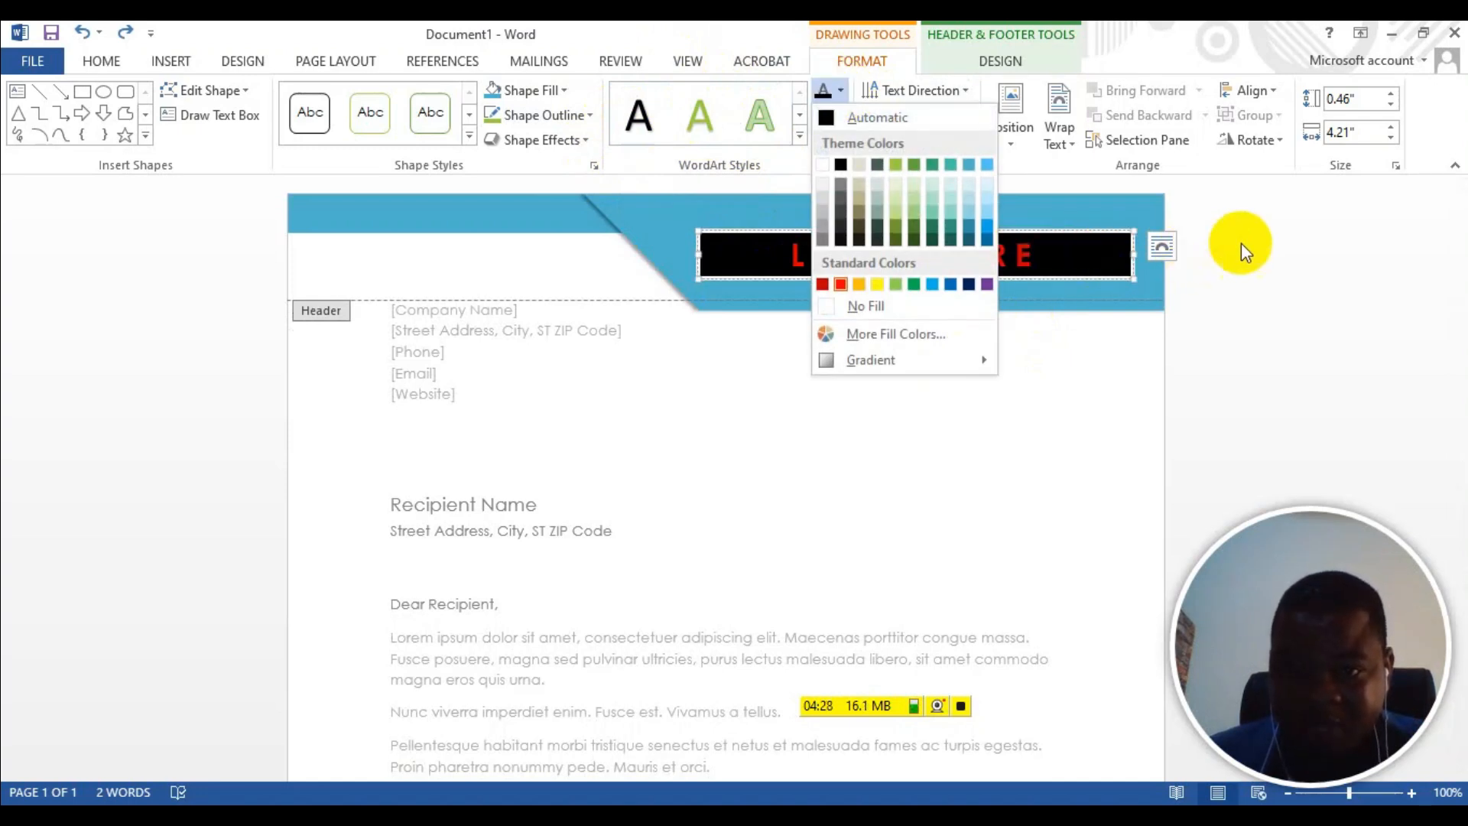
left_click(1382, 280)
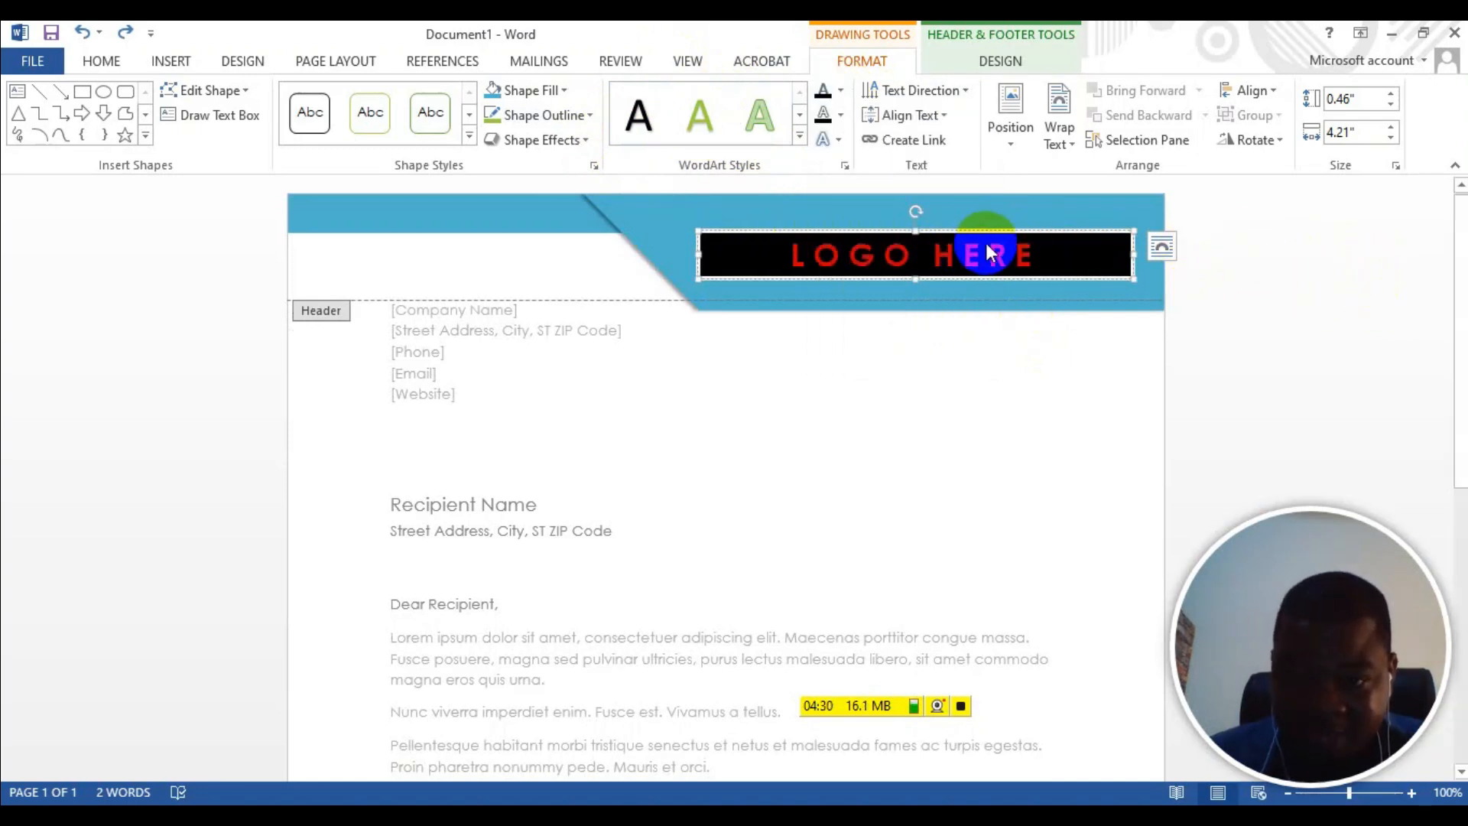
left_click(841, 94)
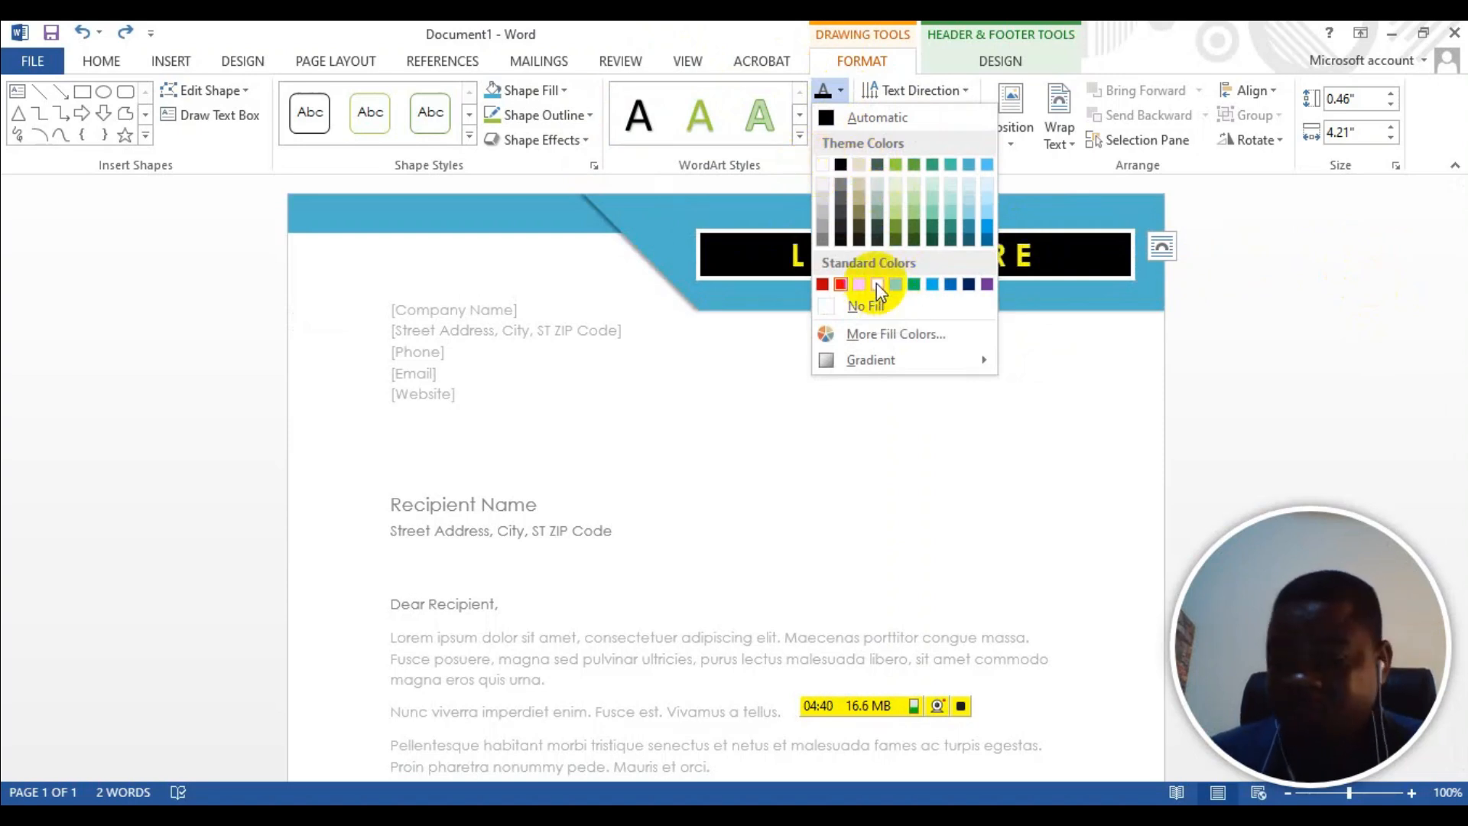
left_click(1314, 303)
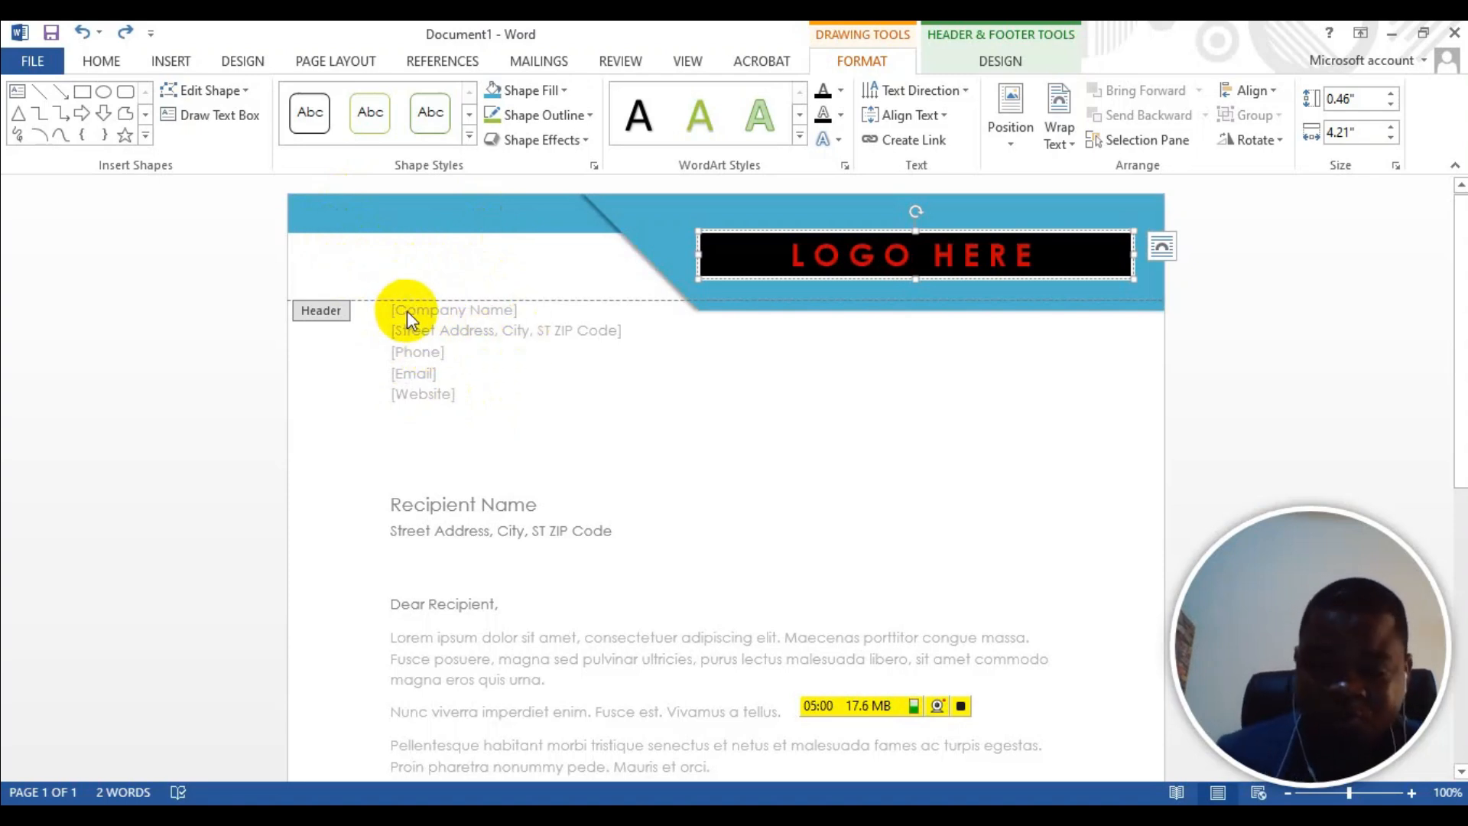
Step: Deselect the logo box and save the letterhead as a Word document named "demo logo" in the Downloads folder
left_click(382, 321)
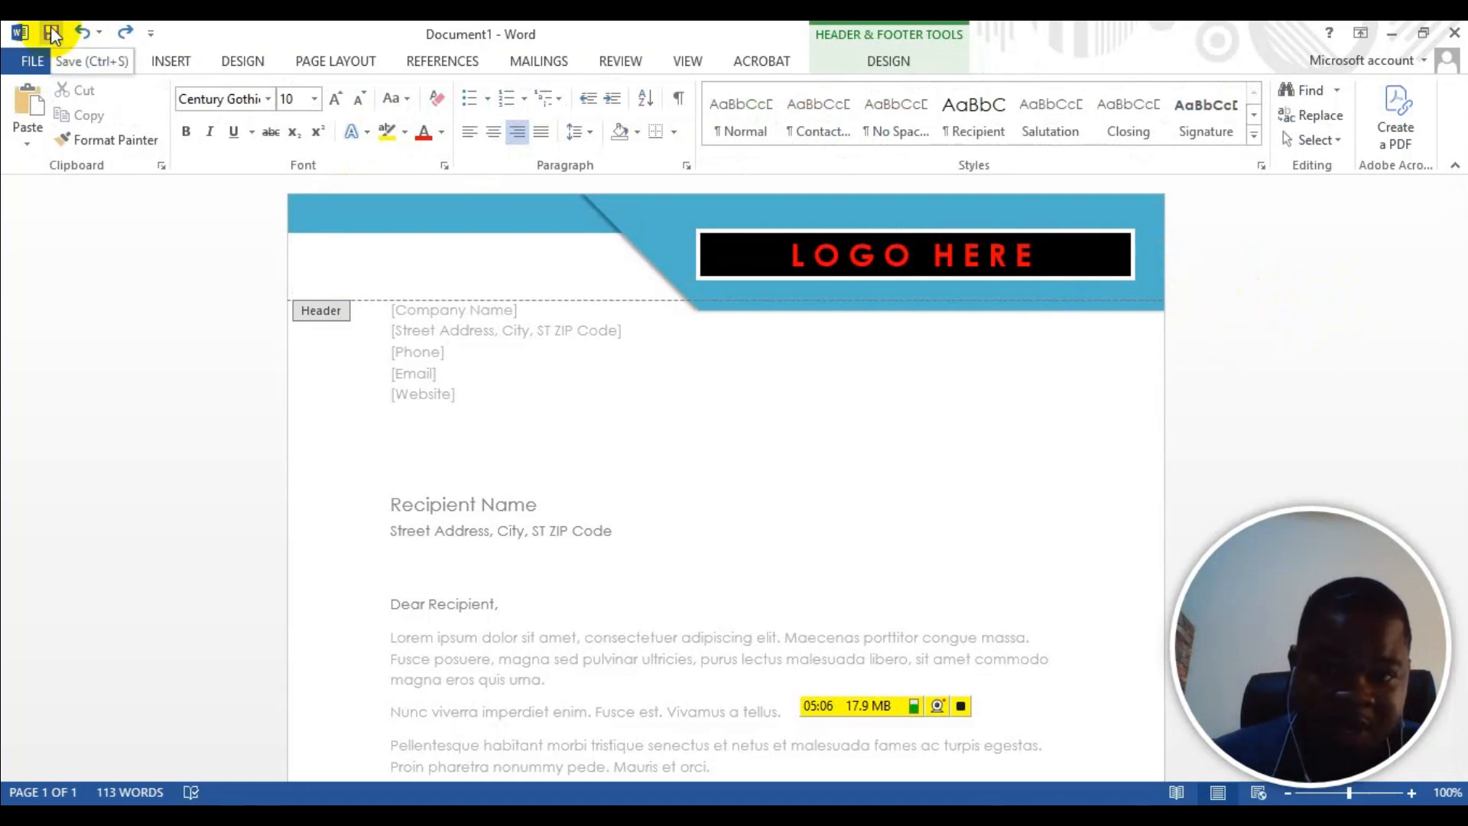
left_click(1071, 252)
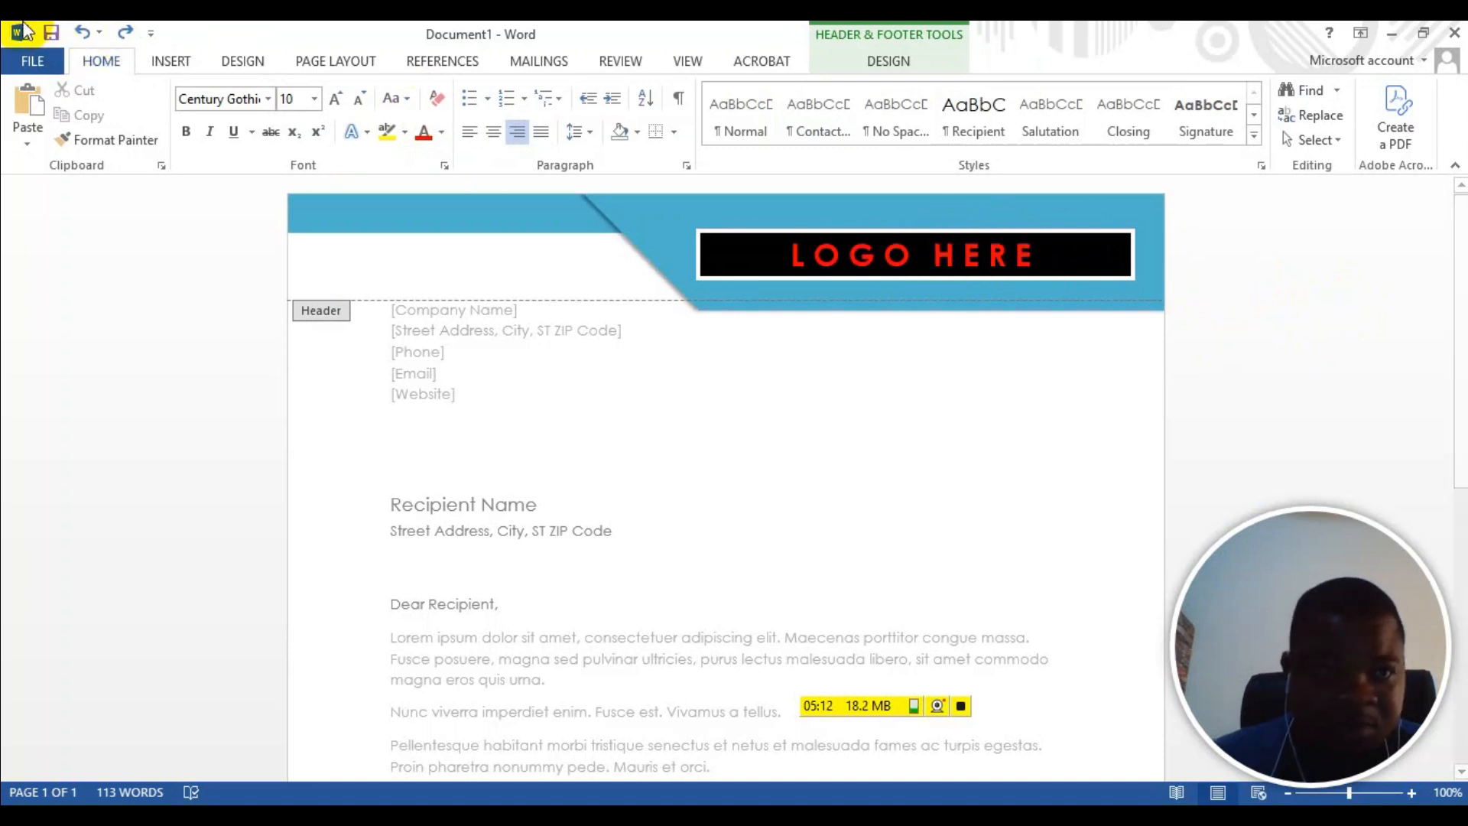
left_click(57, 27)
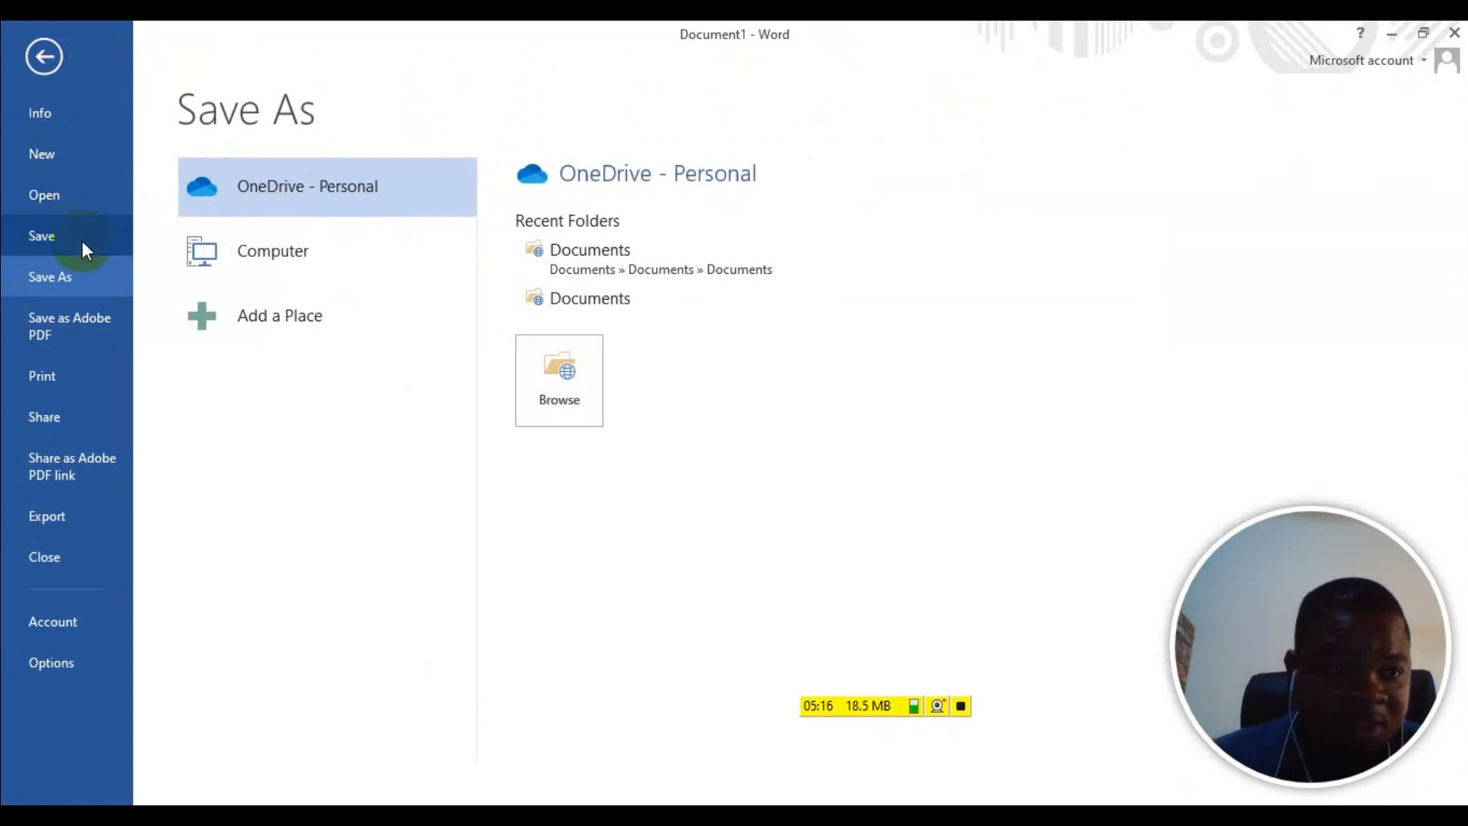
left_click(297, 270)
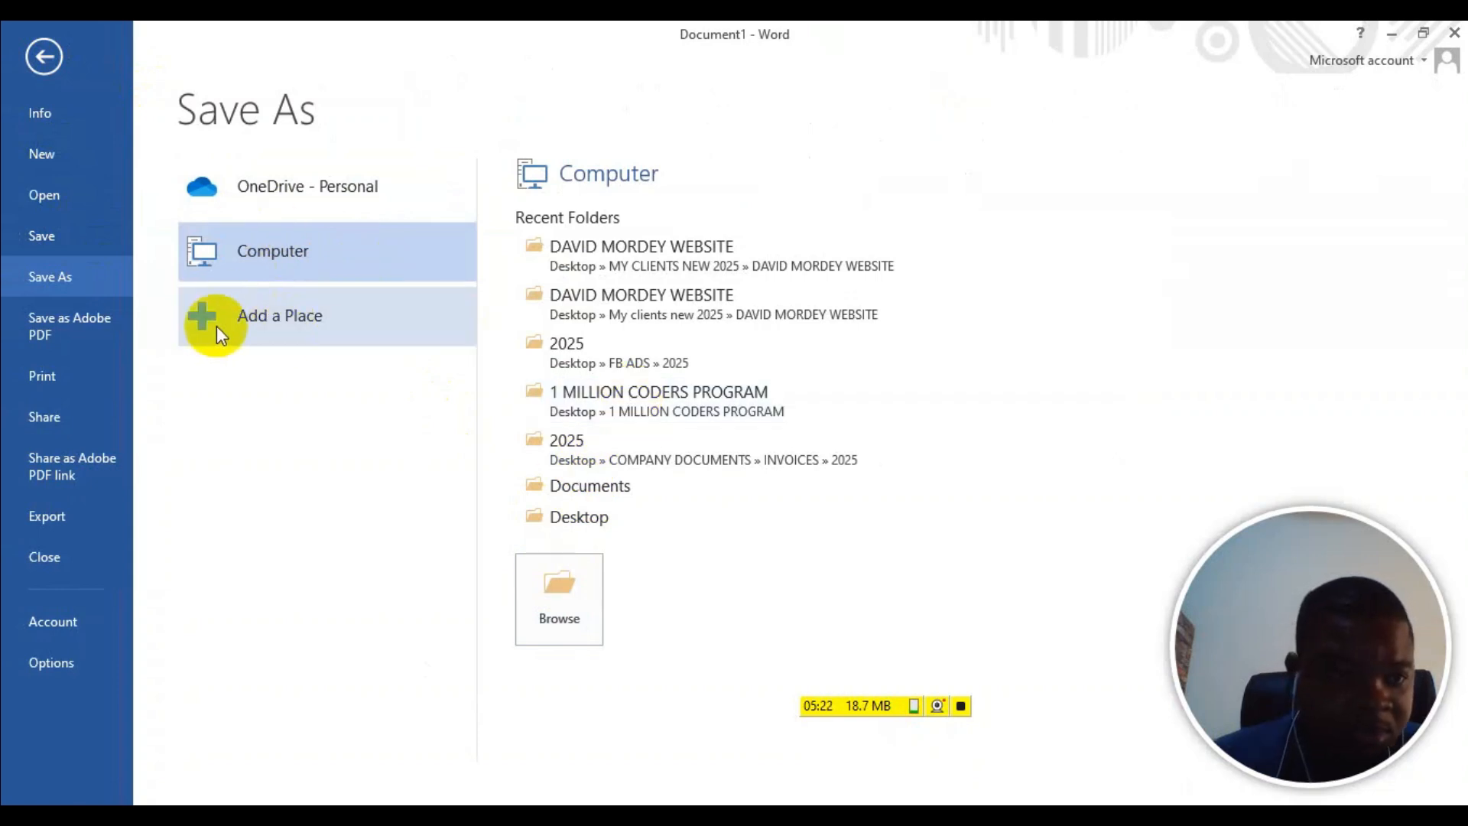
left_click(580, 600)
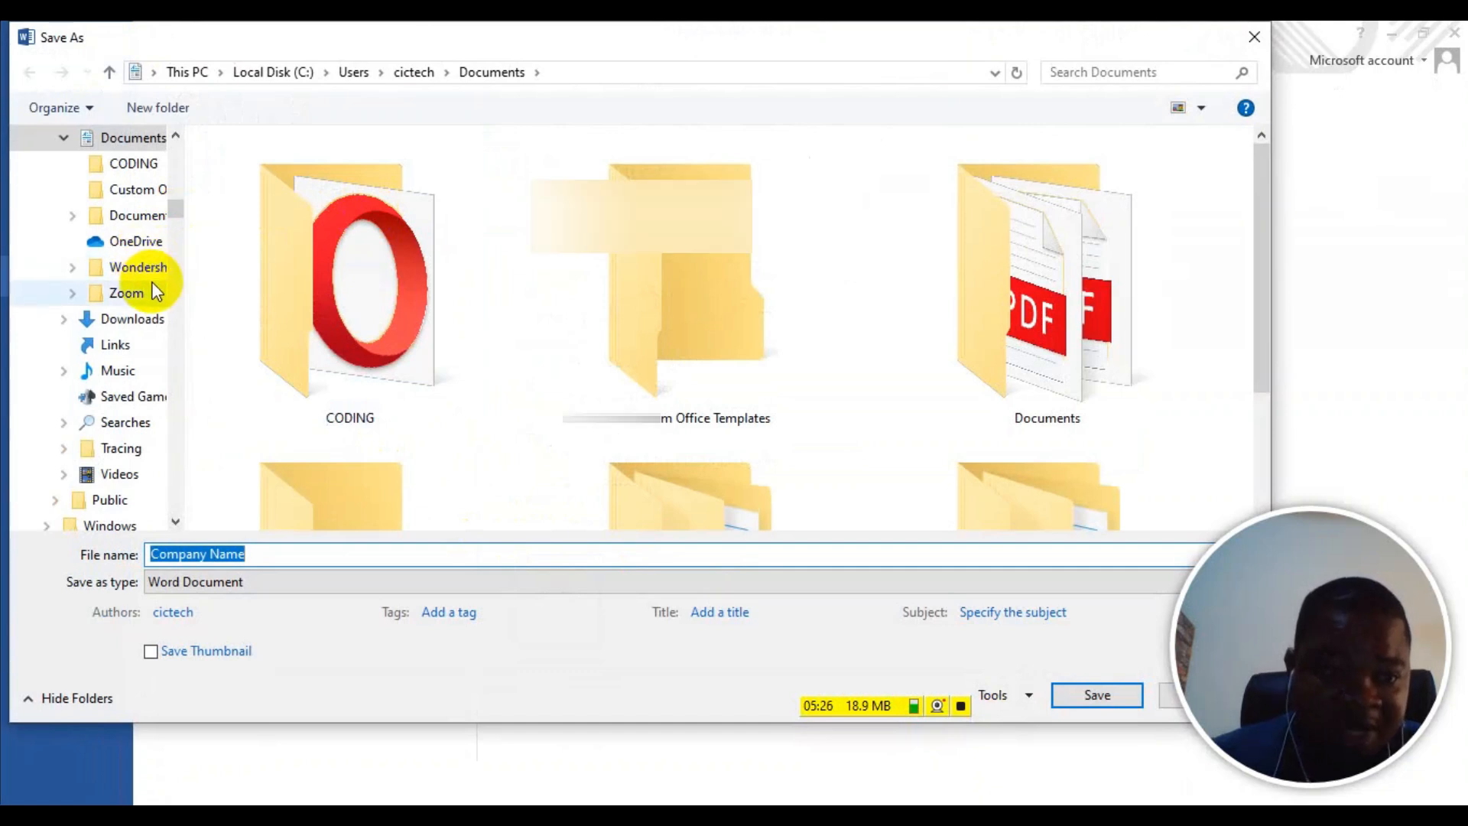
scroll(179, 192, "up", 4)
scroll(179, 193, "up", 4)
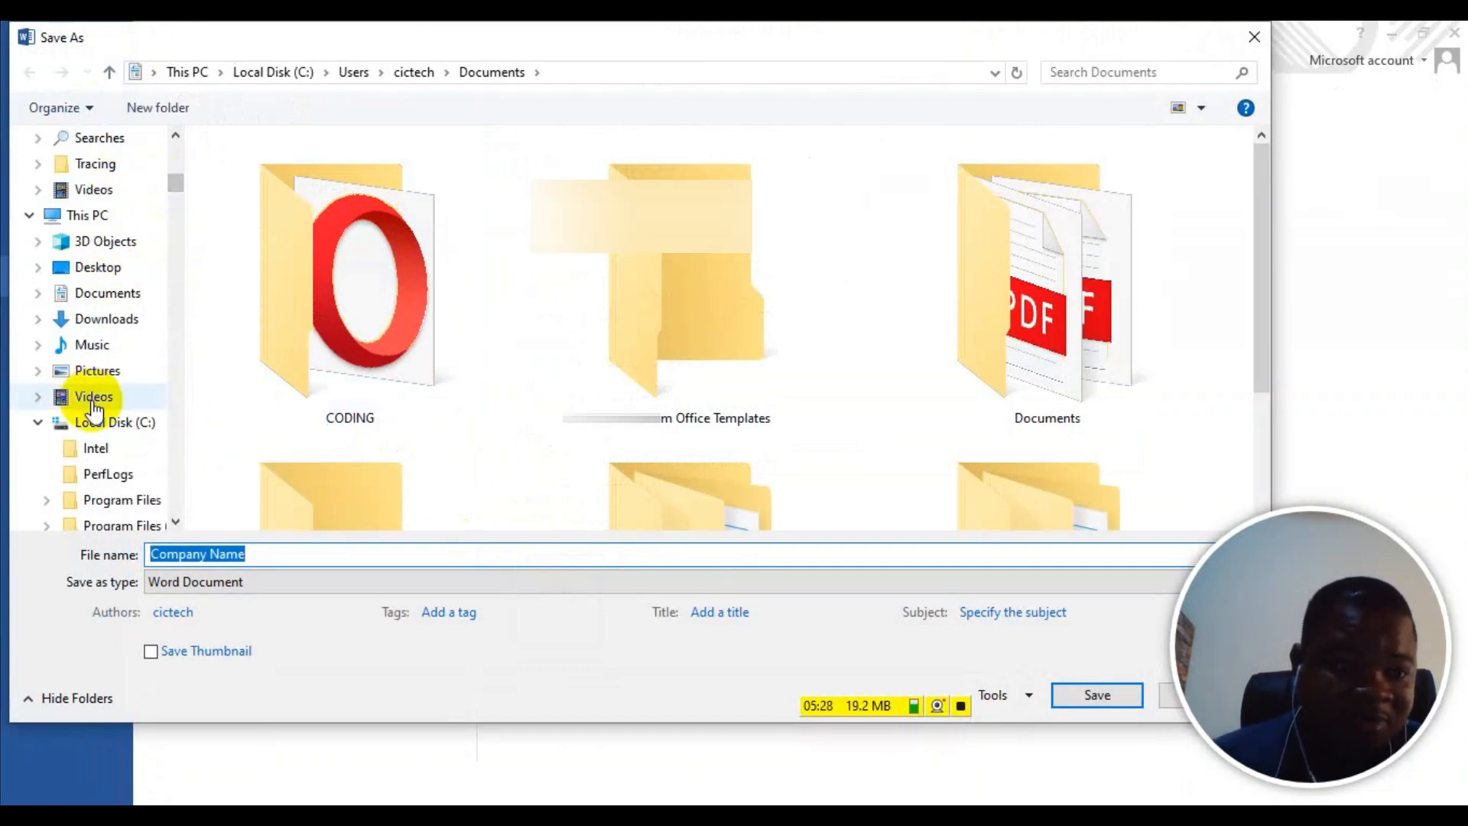
left_click(128, 334)
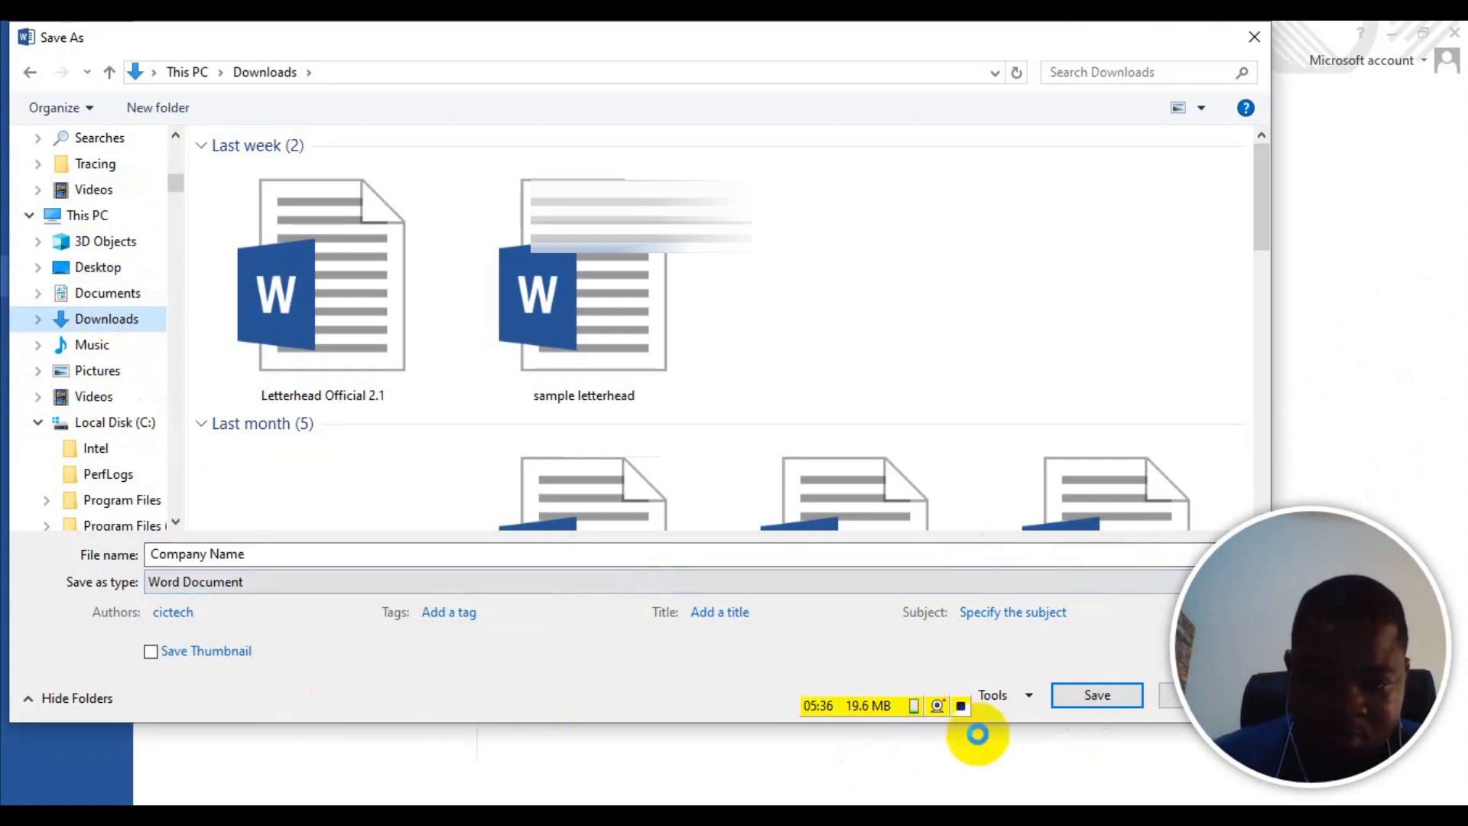
key("Escape")
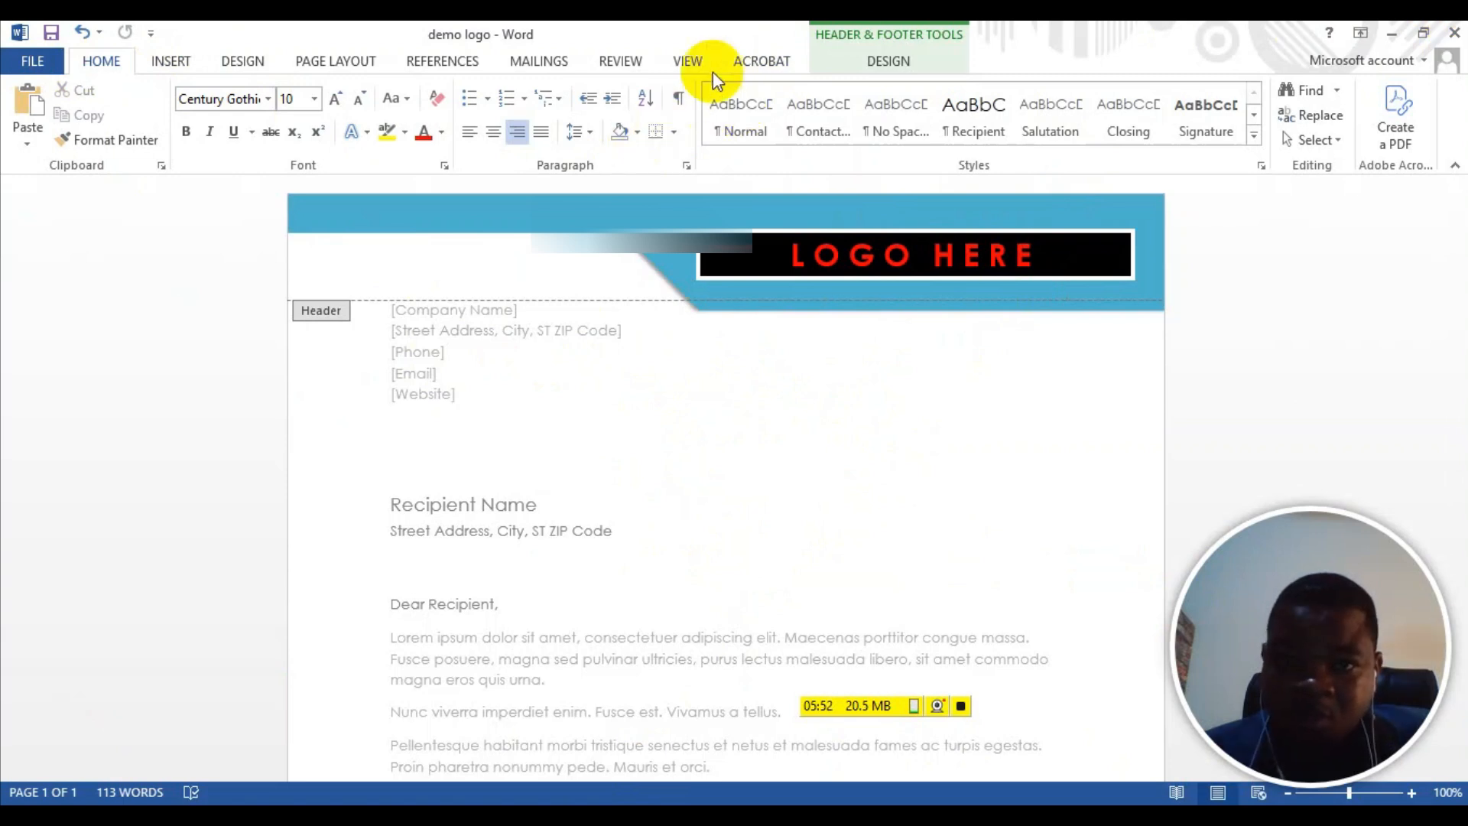
Step: Close the demo logo document and return to the New letterhead-1 document
left_click(172, 62)
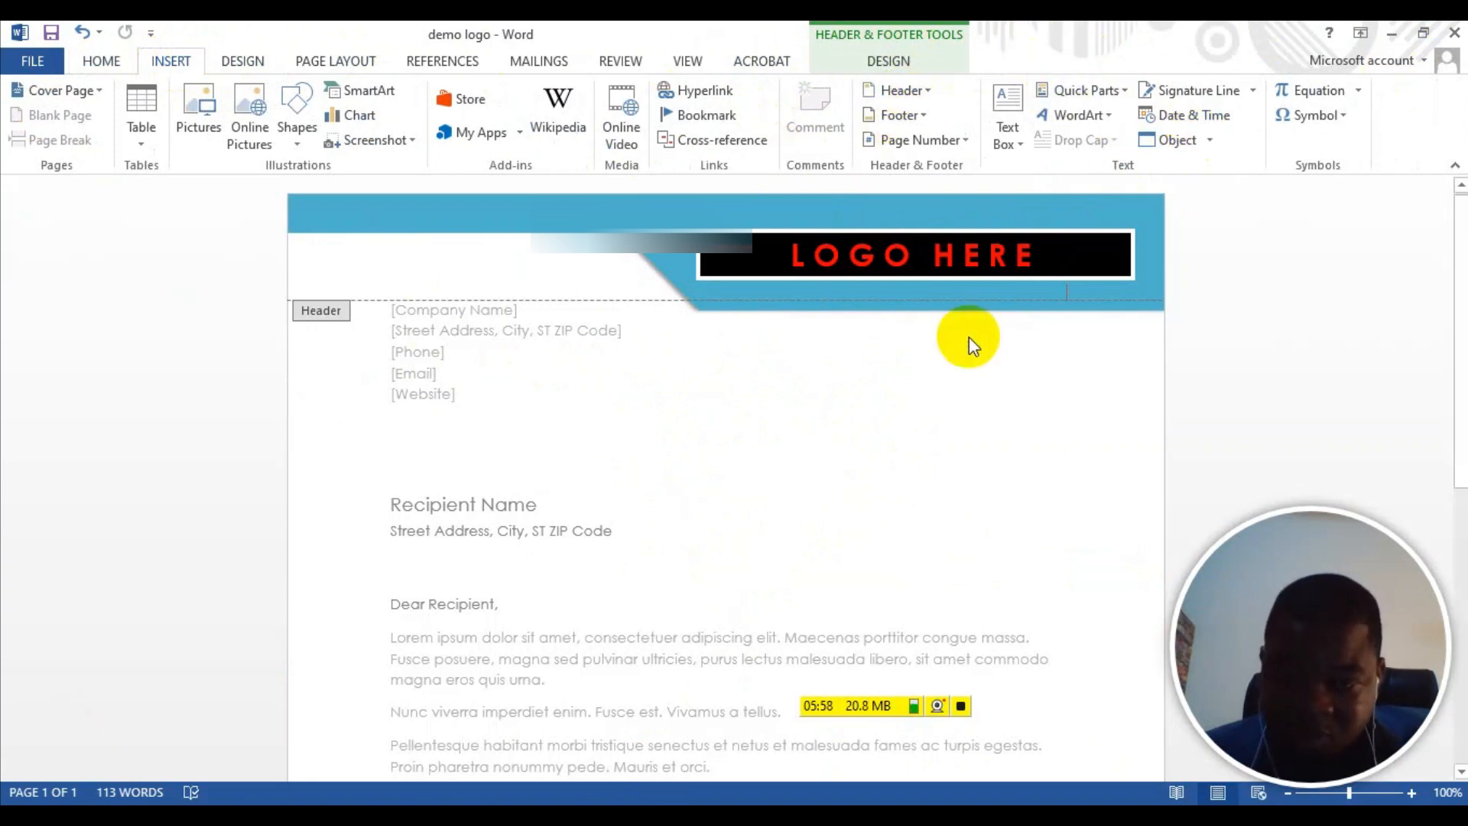
left_click(1457, 32)
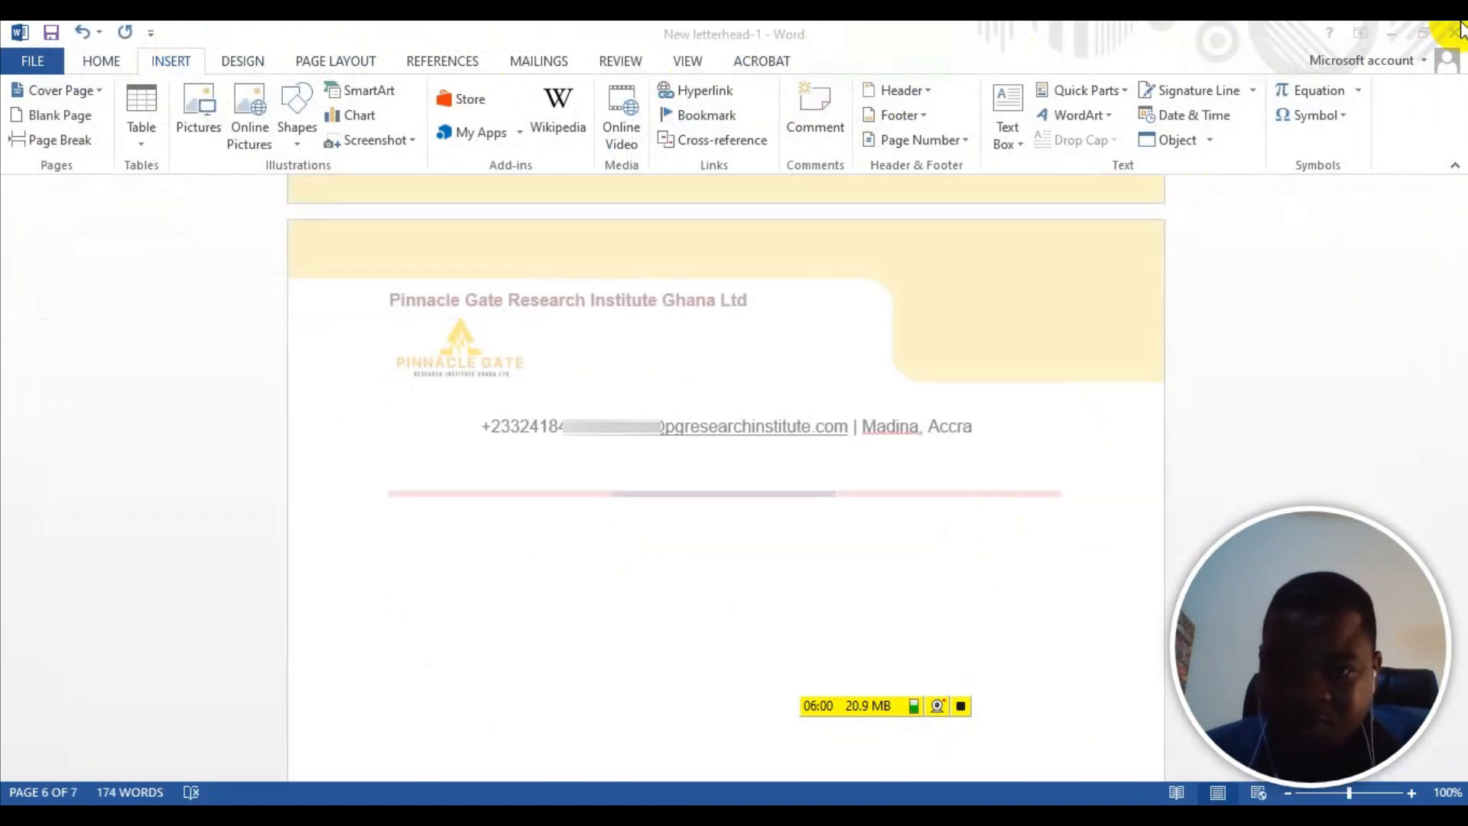
Step: Switch to the demo logo document and cut the company name, address, phone, email and website placeholders from the body
left_click(508, 815)
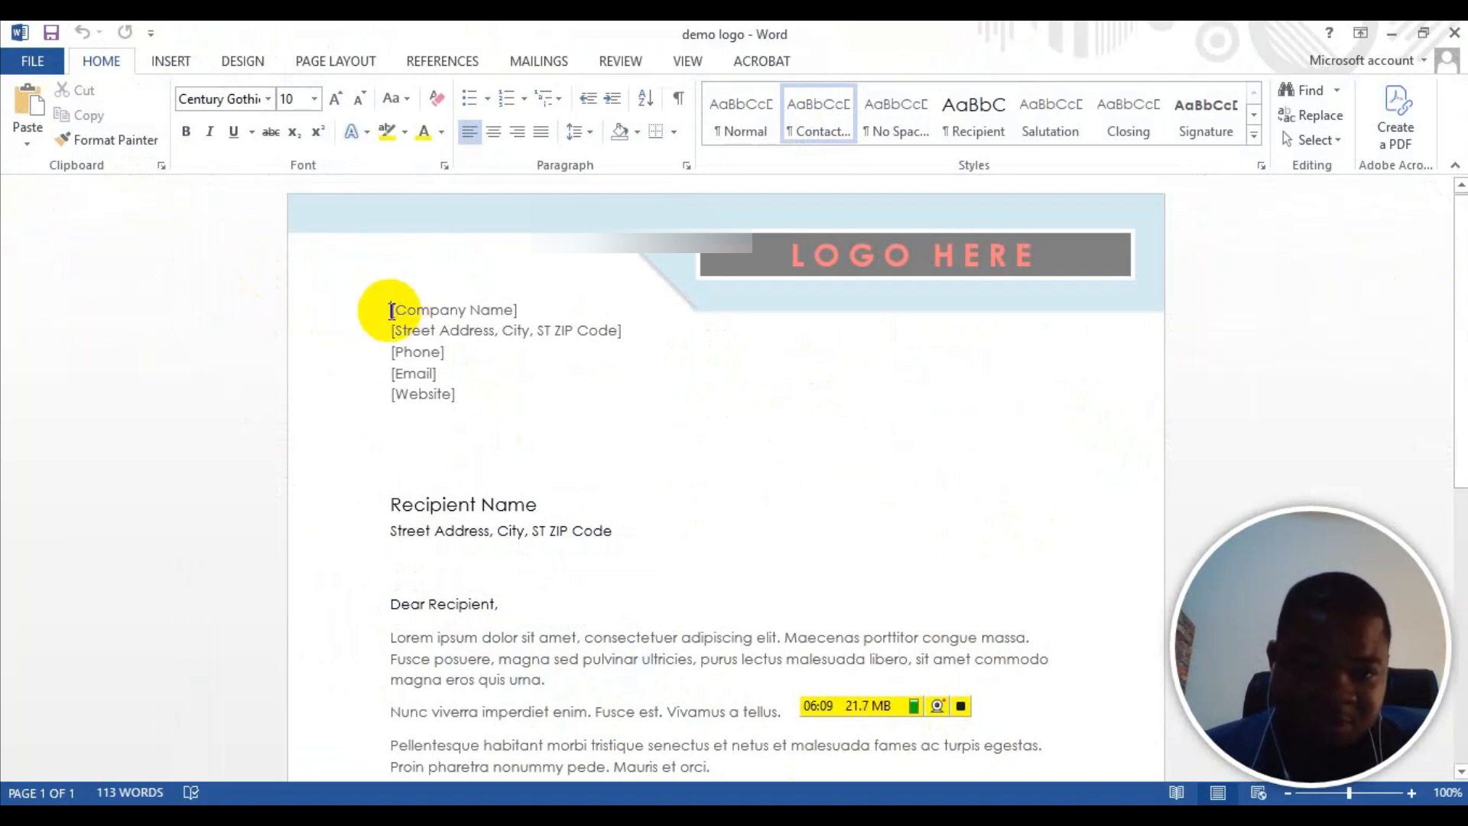
left_click_drag(387, 305, 600, 387)
right_click(442, 323)
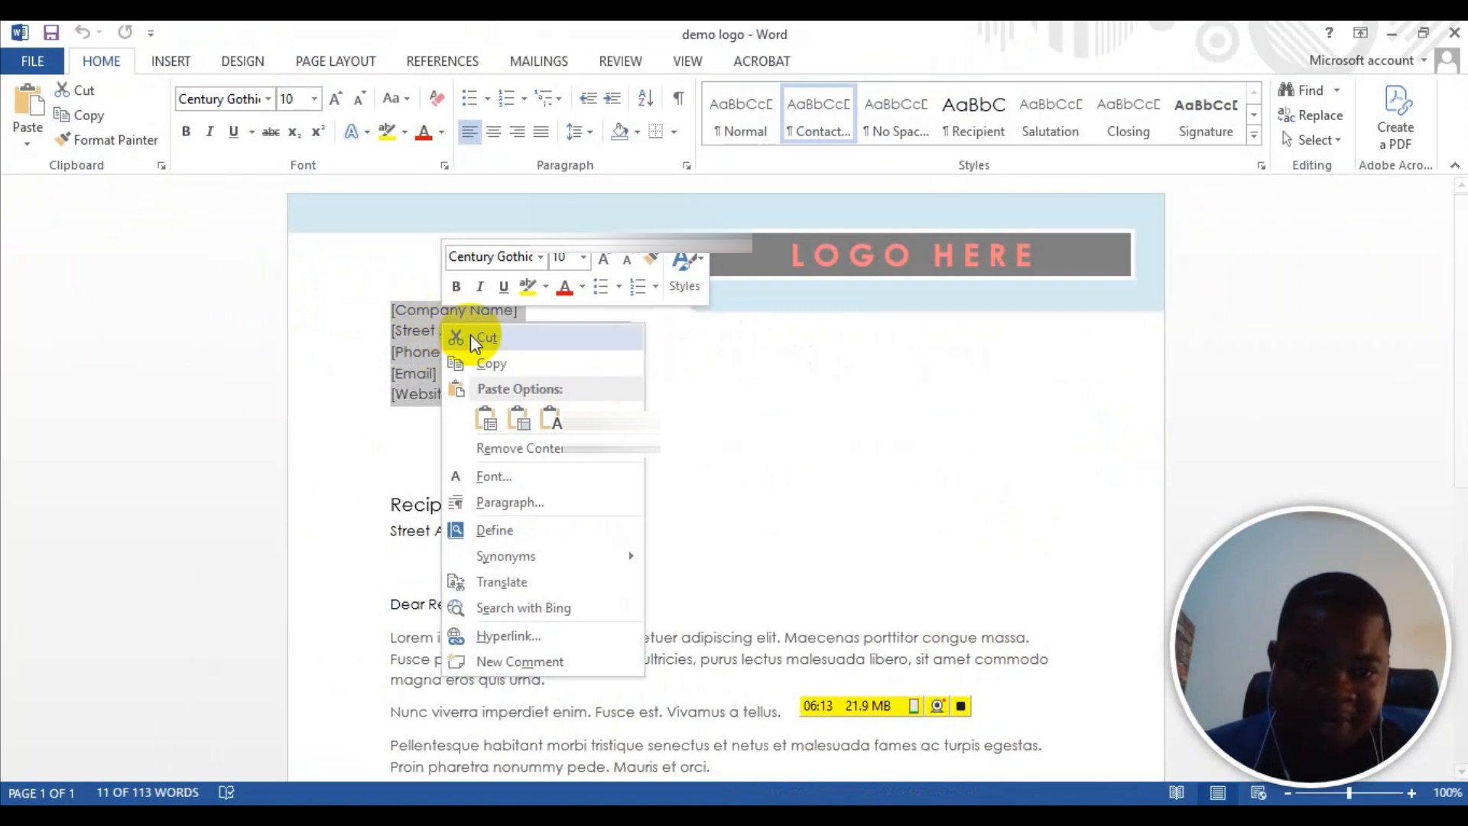
left_click(517, 338)
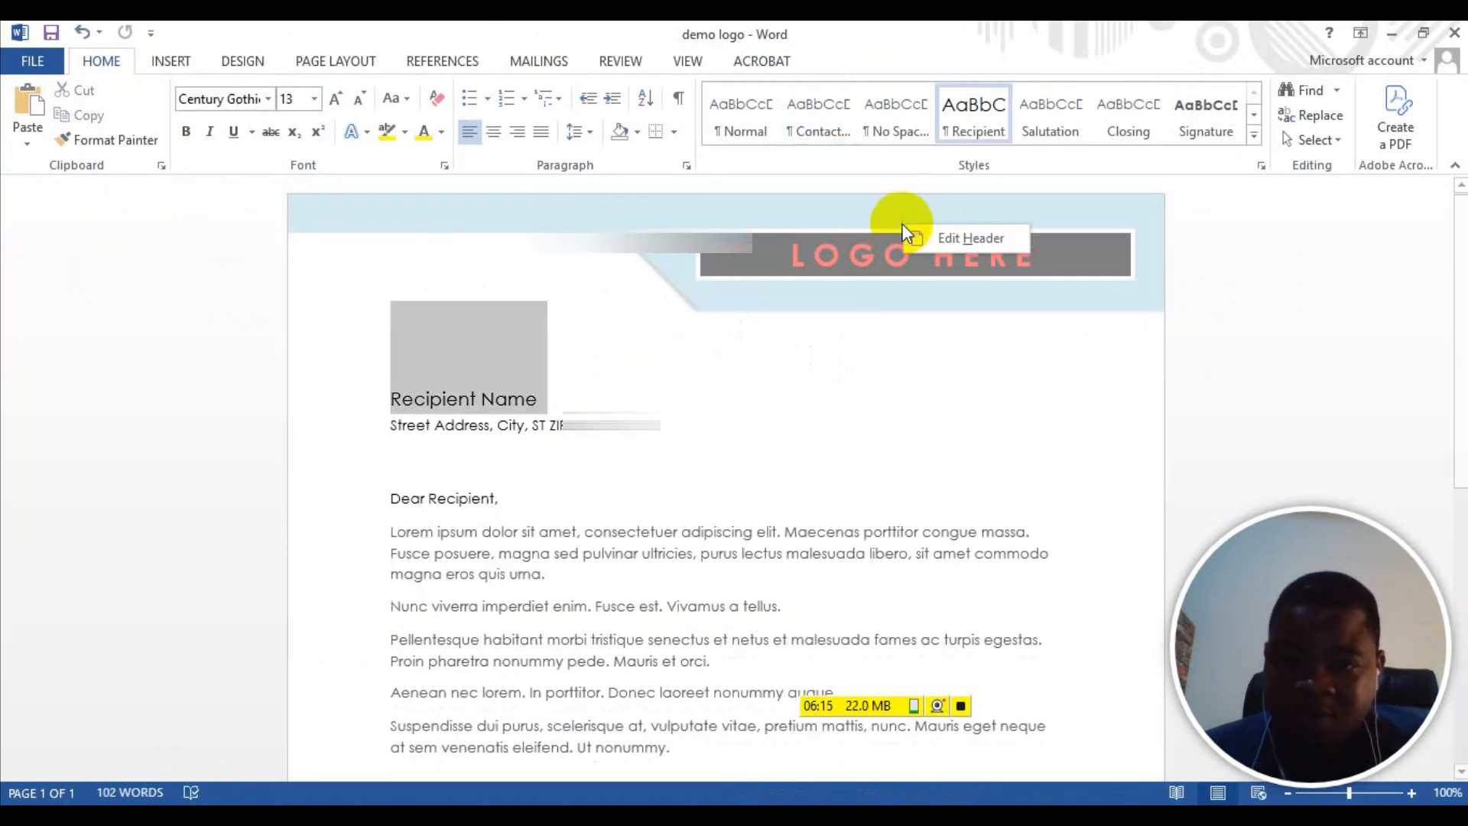
Step: Open the page header for editing and paste the contact placeholders into its table, keeping source formatting
left_click(973, 235)
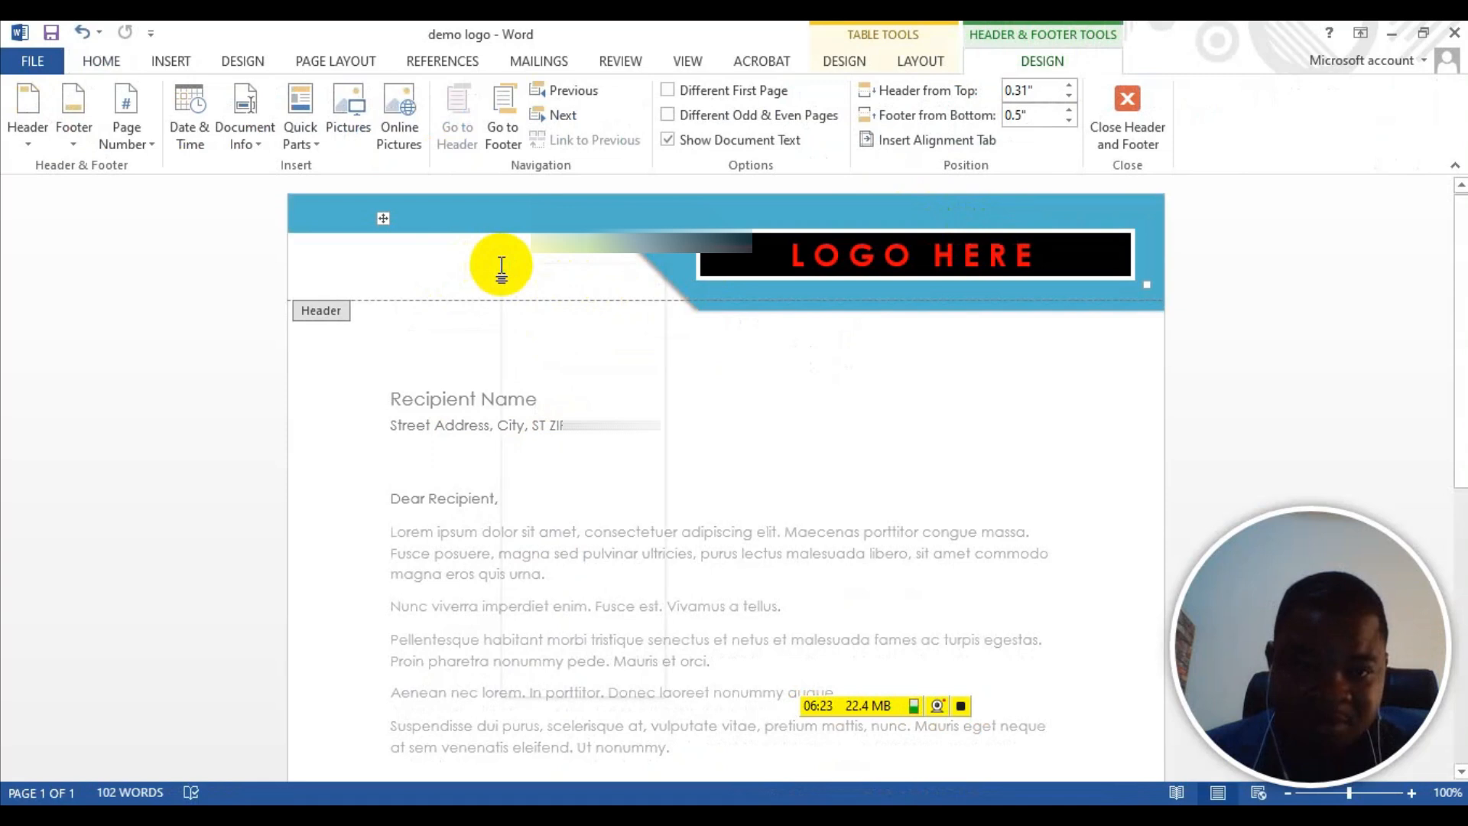
right_click(506, 300)
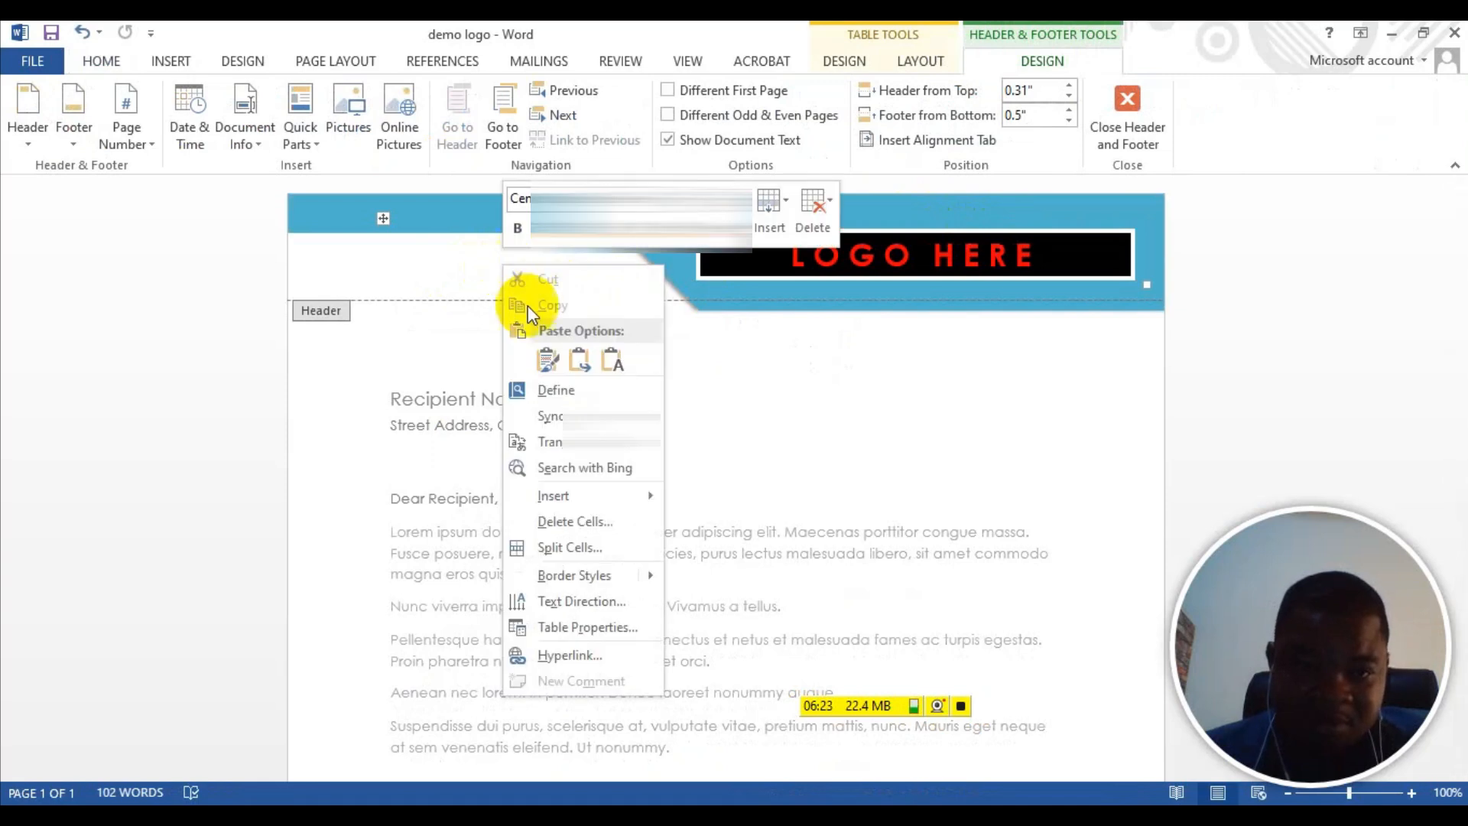
left_click(549, 360)
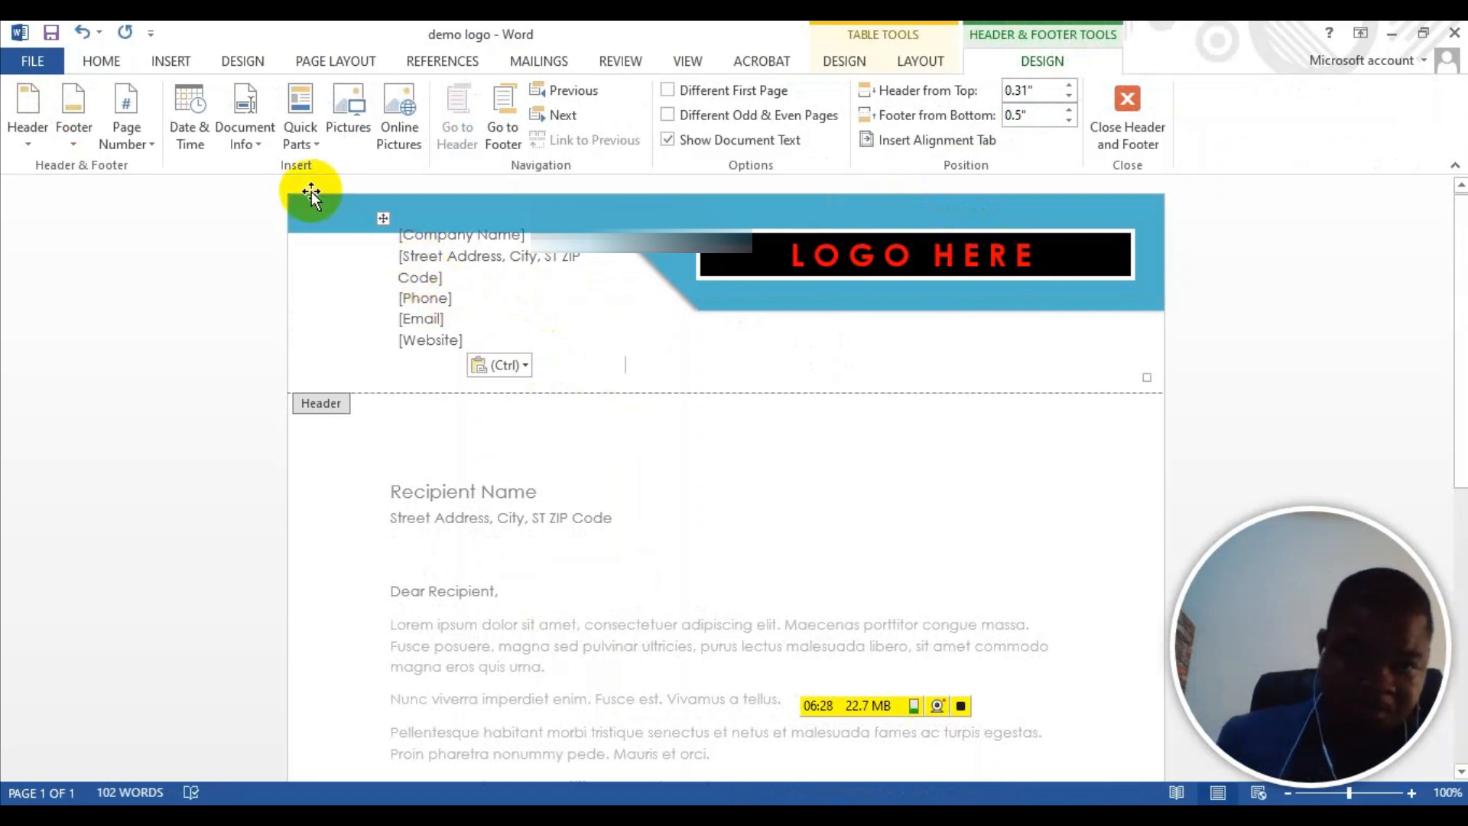
left_click(398, 233)
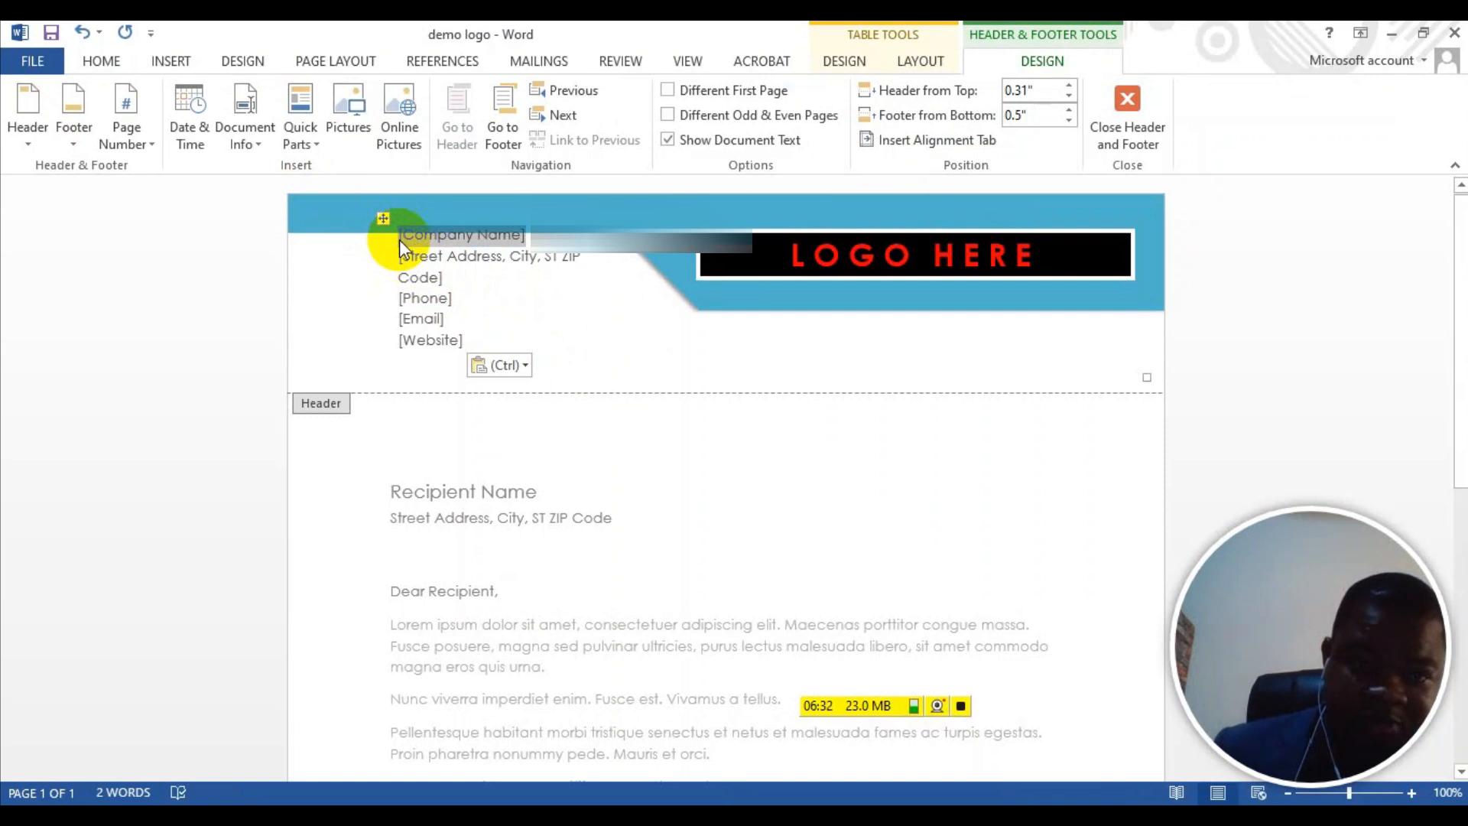
left_click(425, 255)
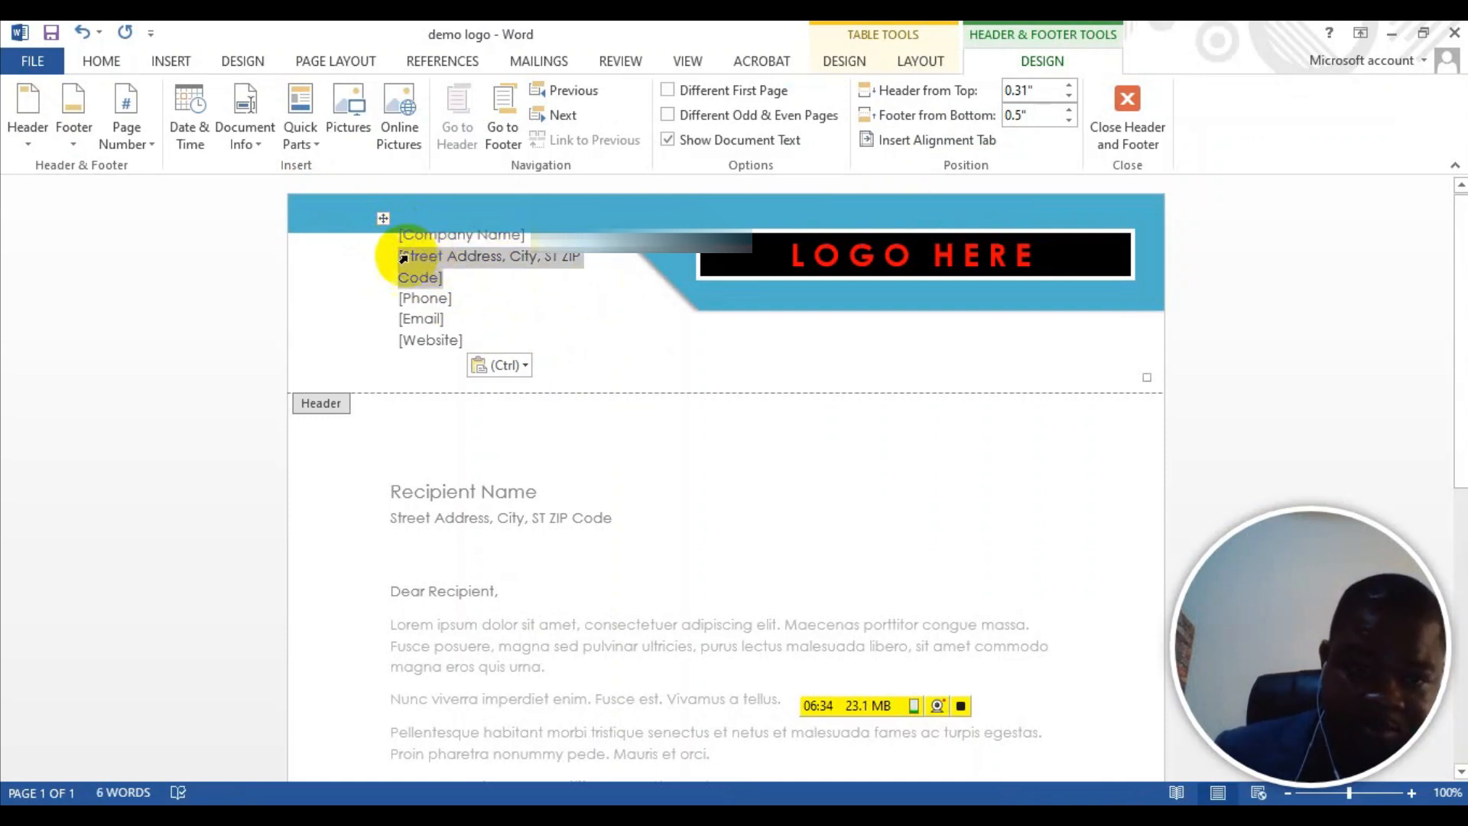
left_click(399, 235)
left_click(392, 242)
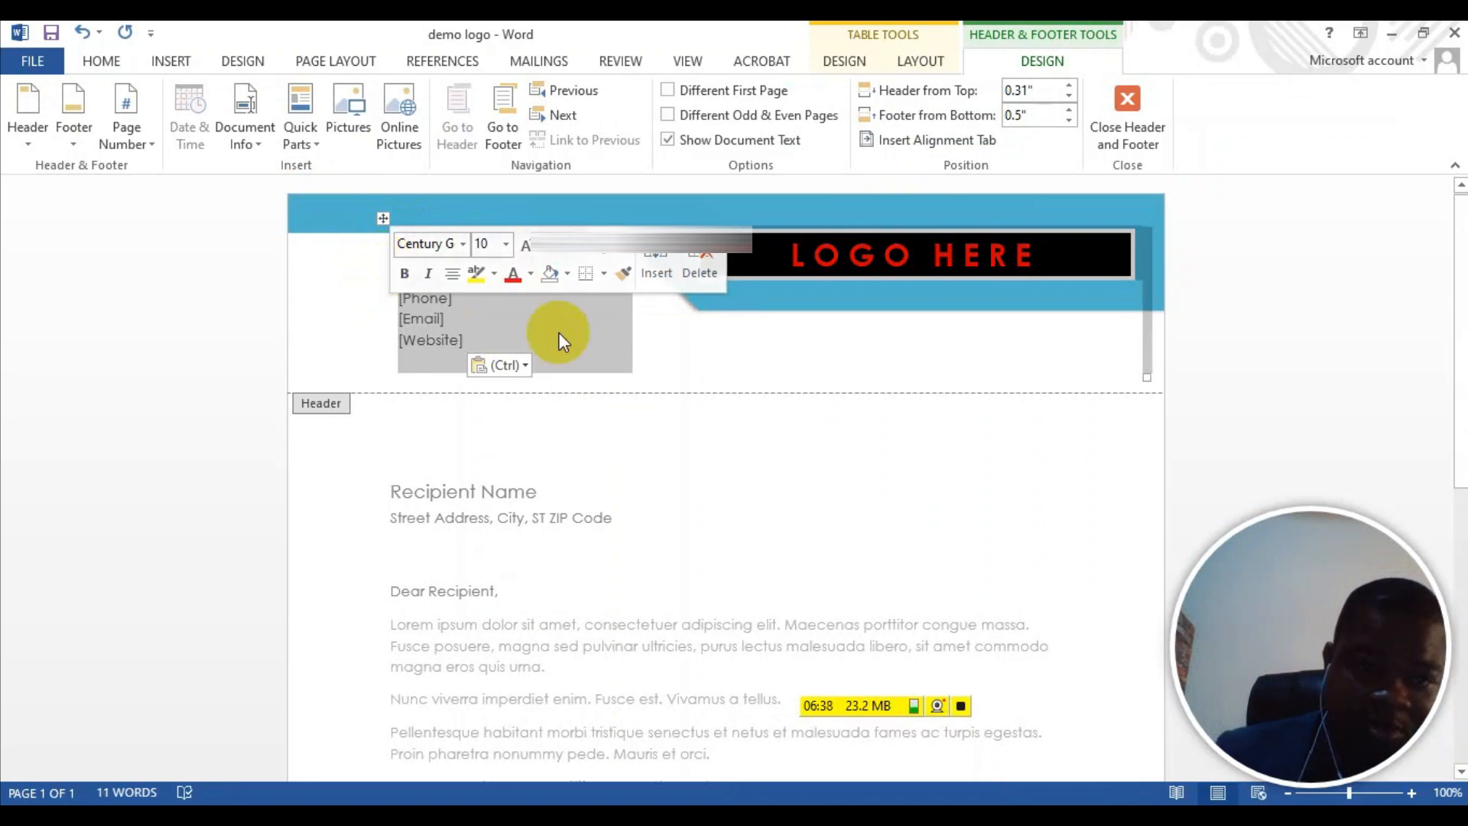
left_click(731, 359)
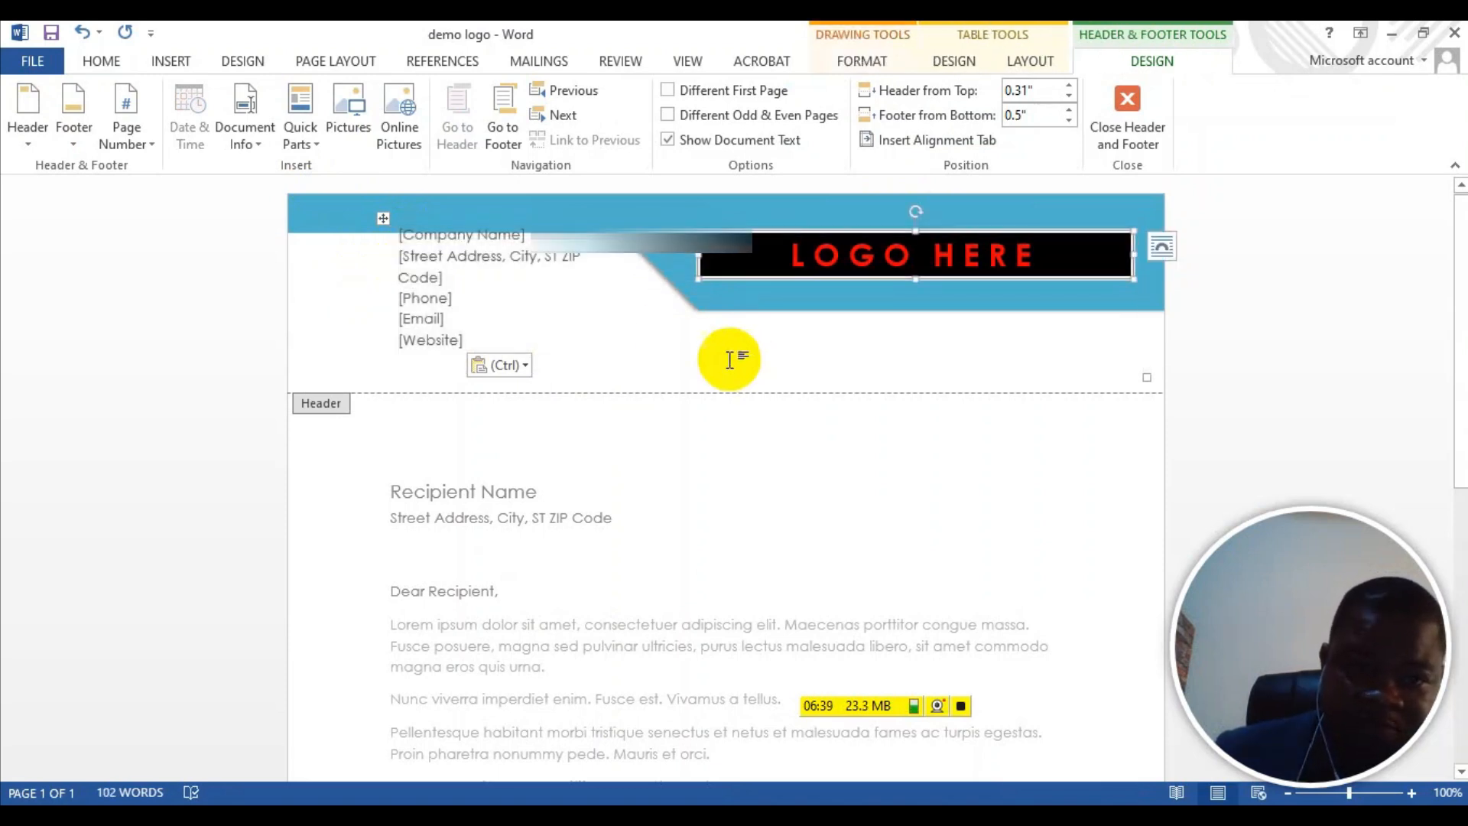
Step: Try to add a line break at the header's Company Name placeholder, and undo the change
left_click(430, 334)
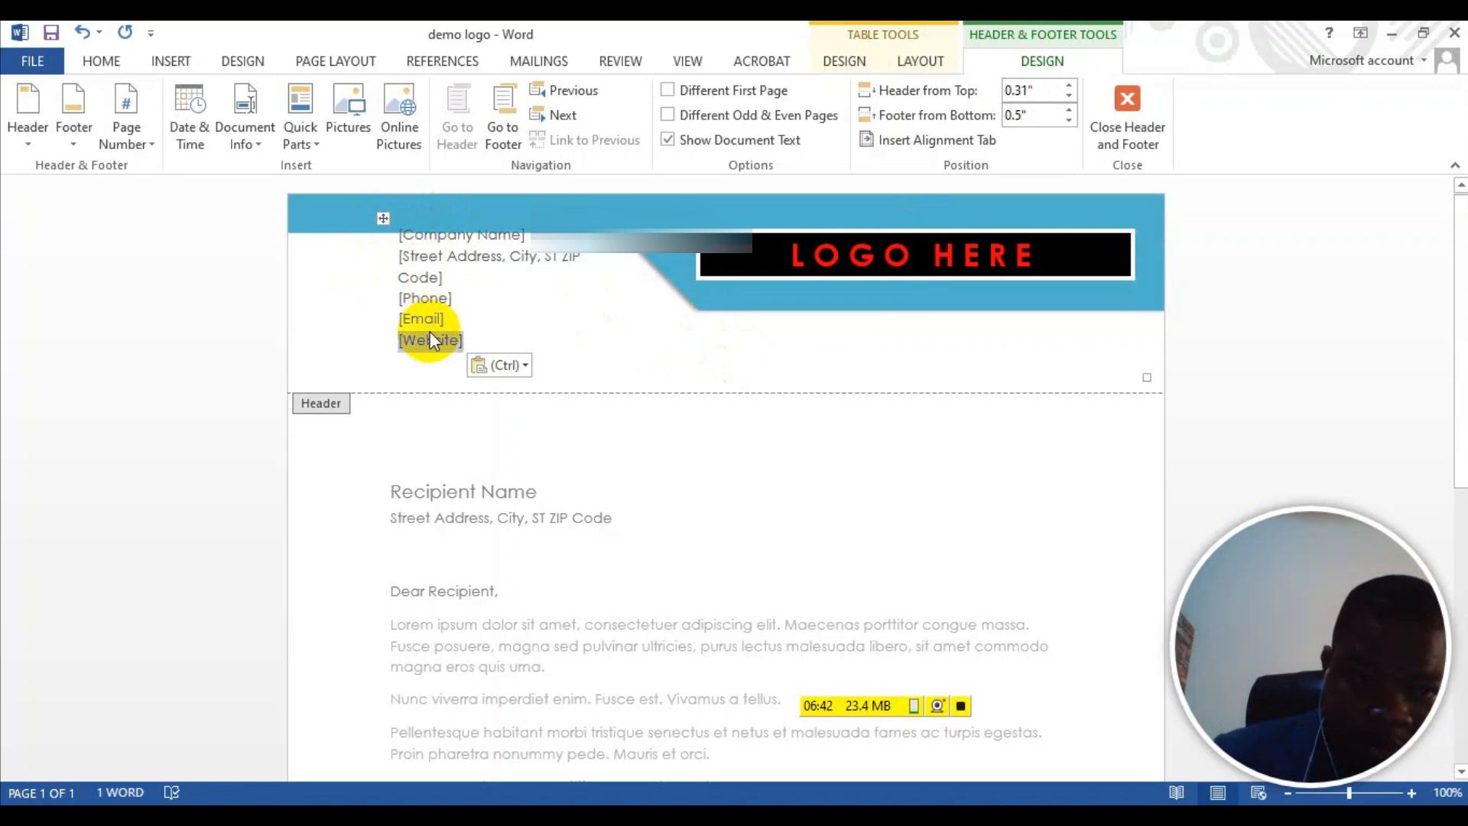
key("Up")
key("Up")
key("Up")
key("Up")
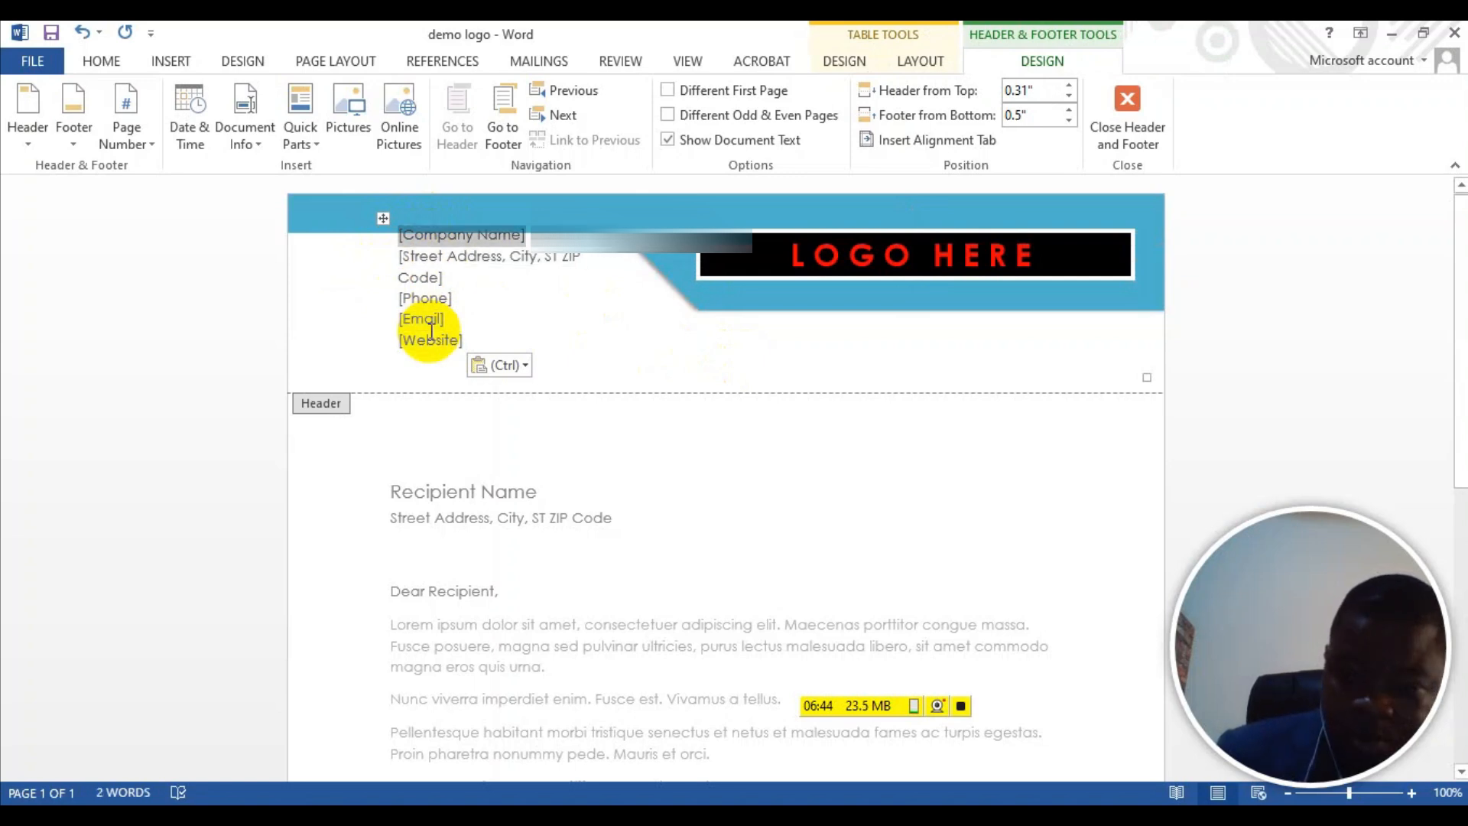
key("Return")
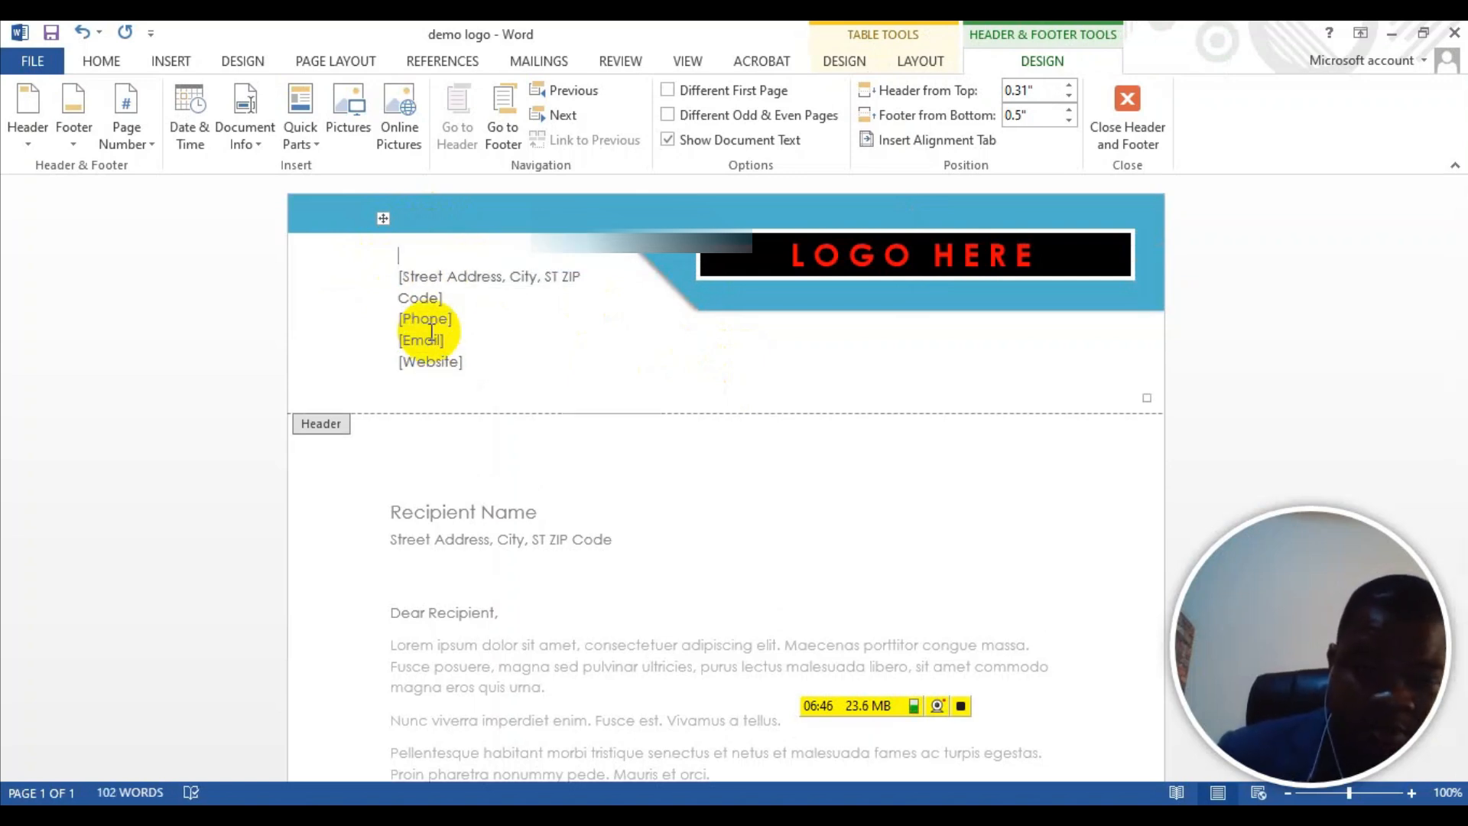
left_click(84, 32)
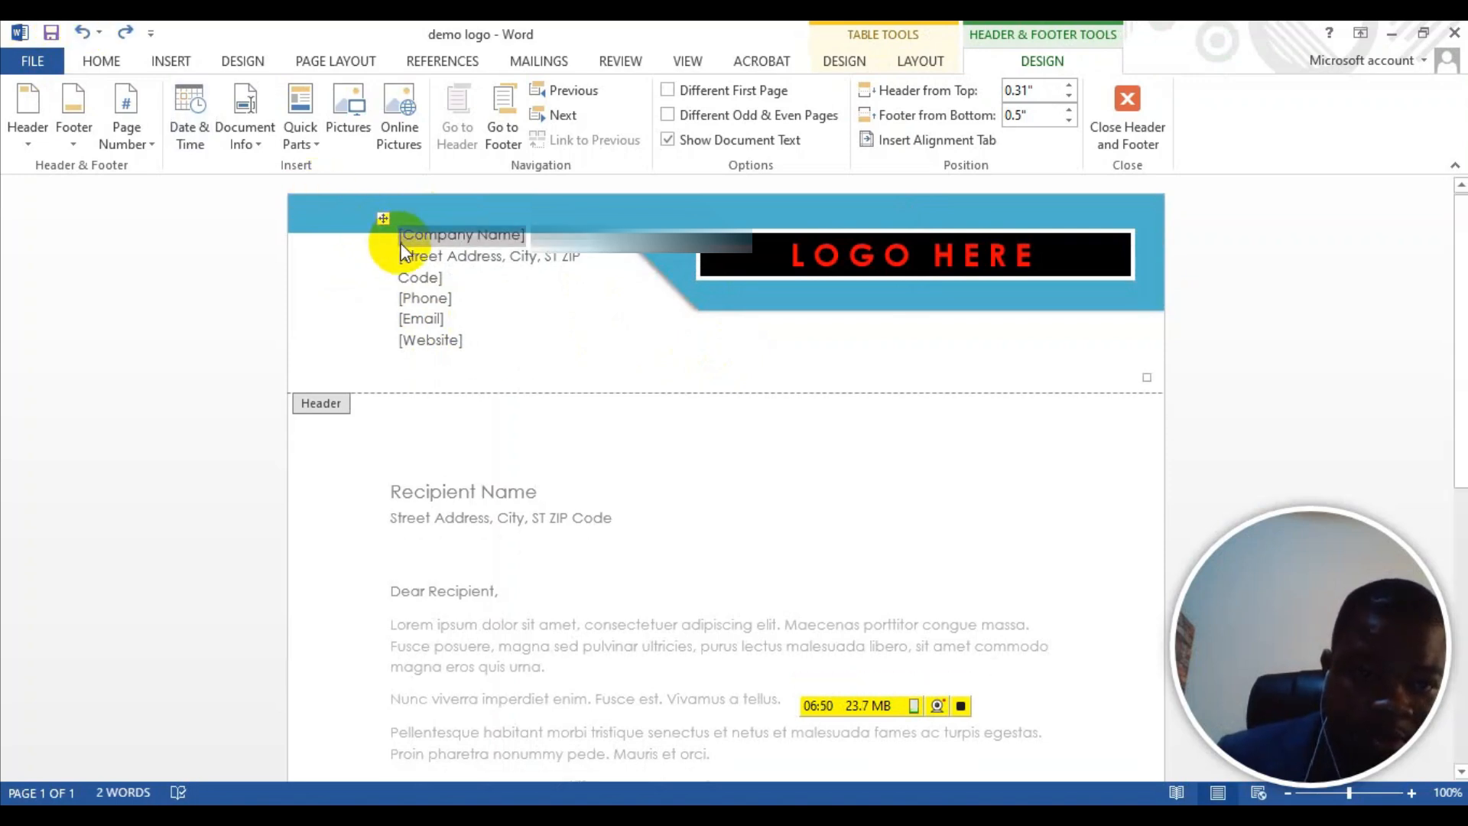
Step: Select the header's whole table with the contact placeholders and logo box, and delete it
left_click(516, 262)
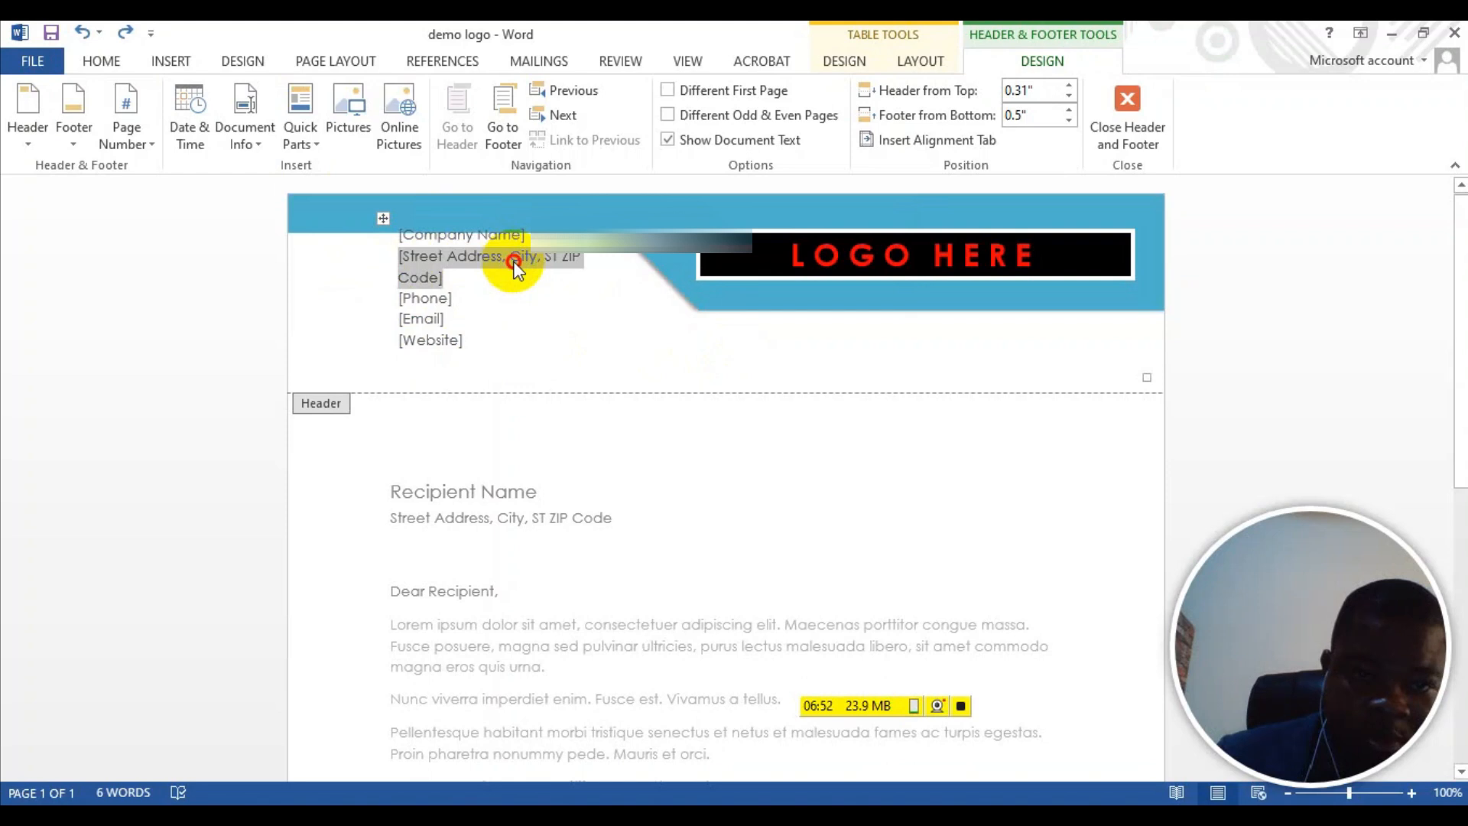
left_click(403, 239)
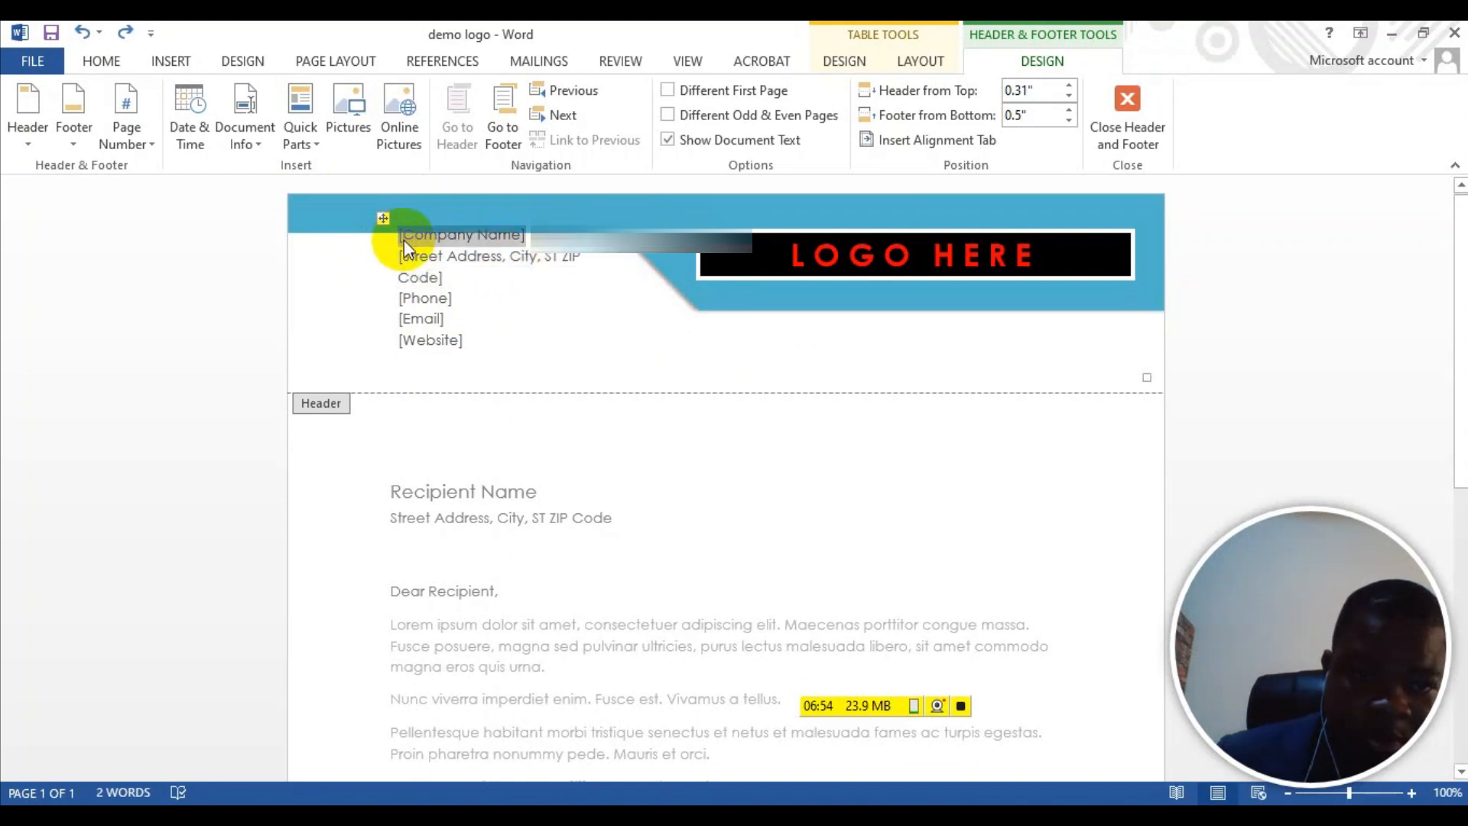
left_click(382, 251)
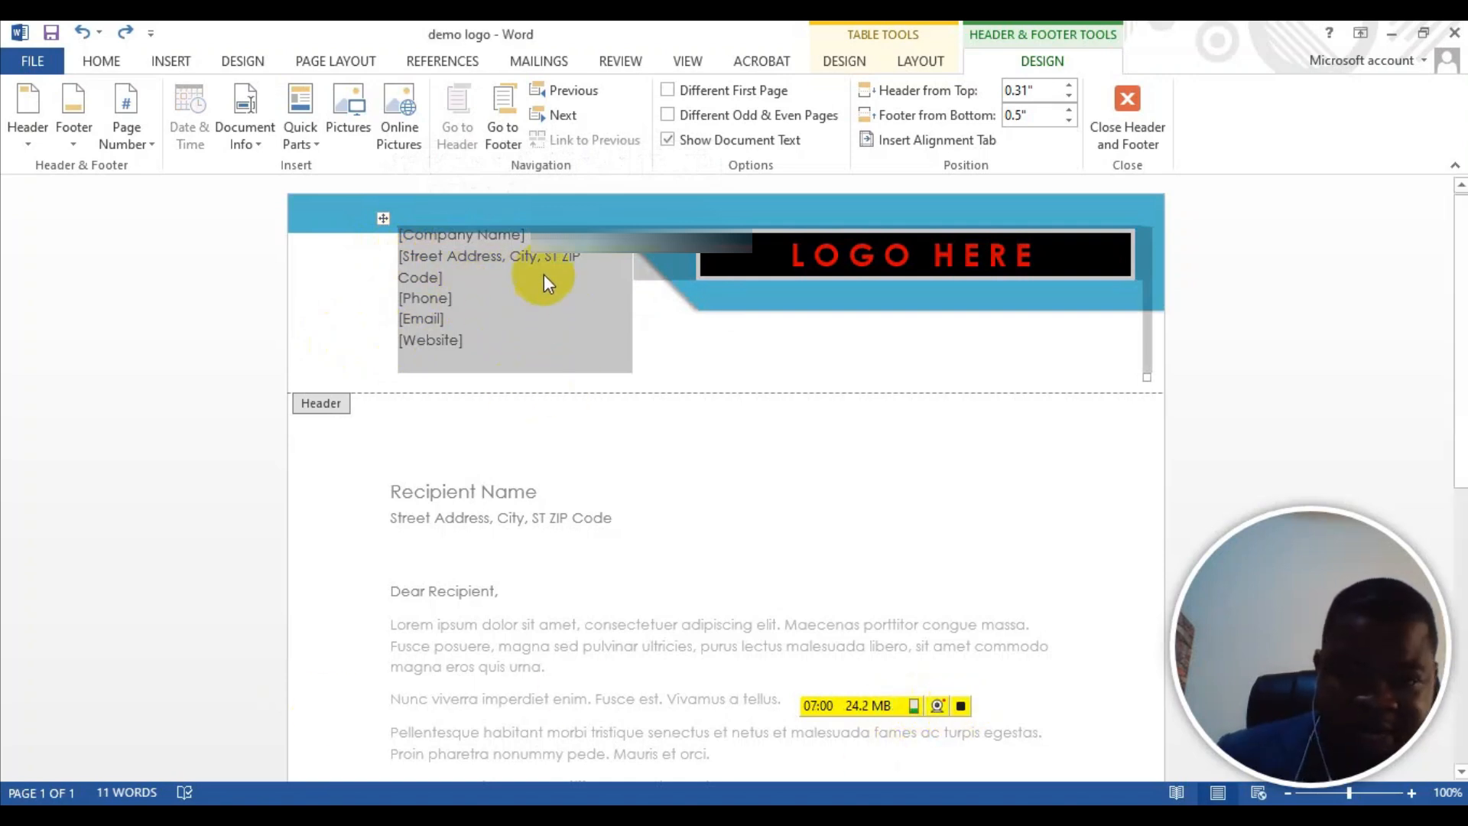
key("BackSpace")
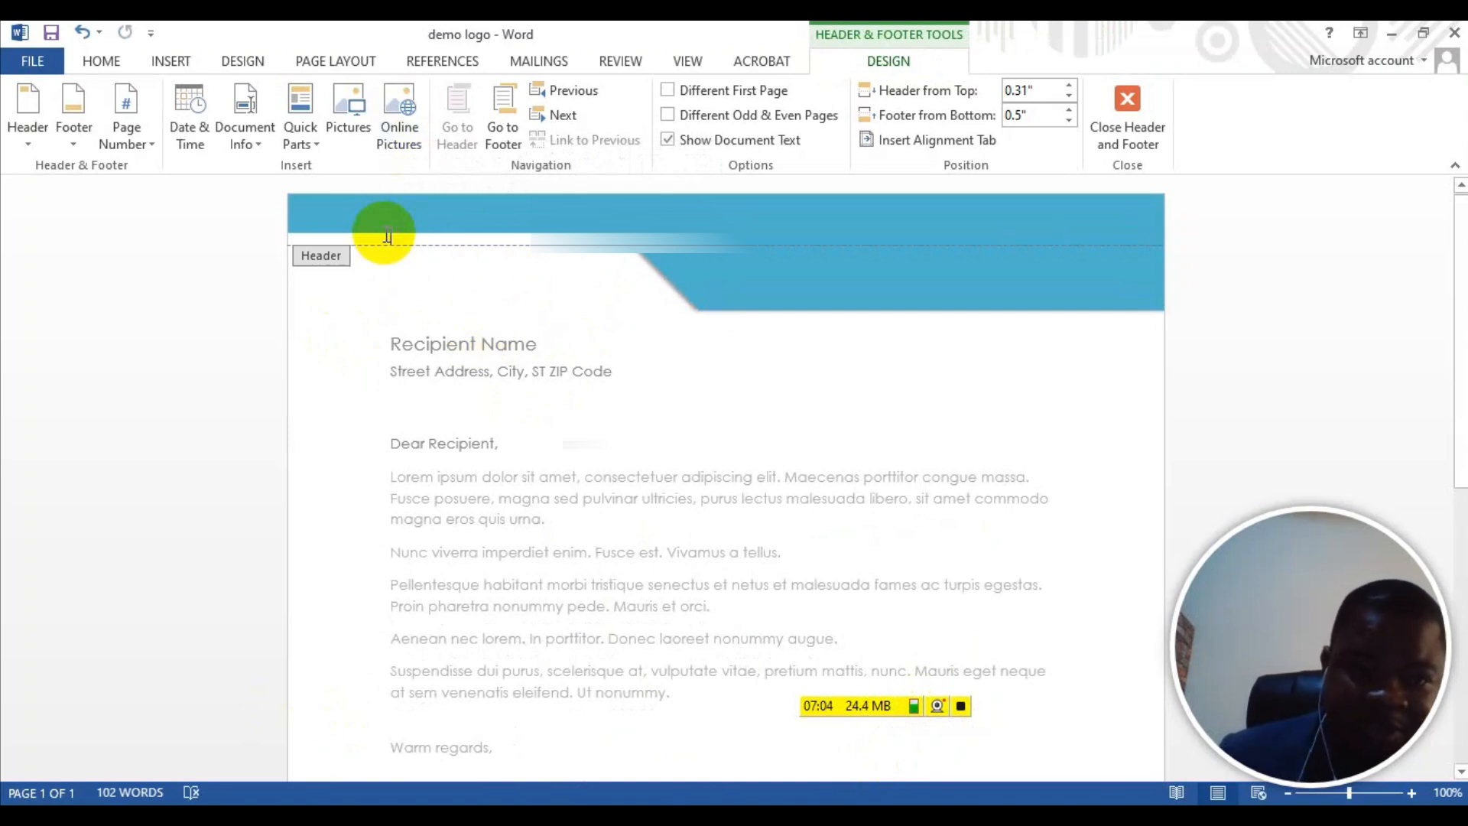
Step: Add blank lines in the header below the thin blue band and enter the company name GIET LTD
key("Return")
key("Return")
key("Return")
key("Return")
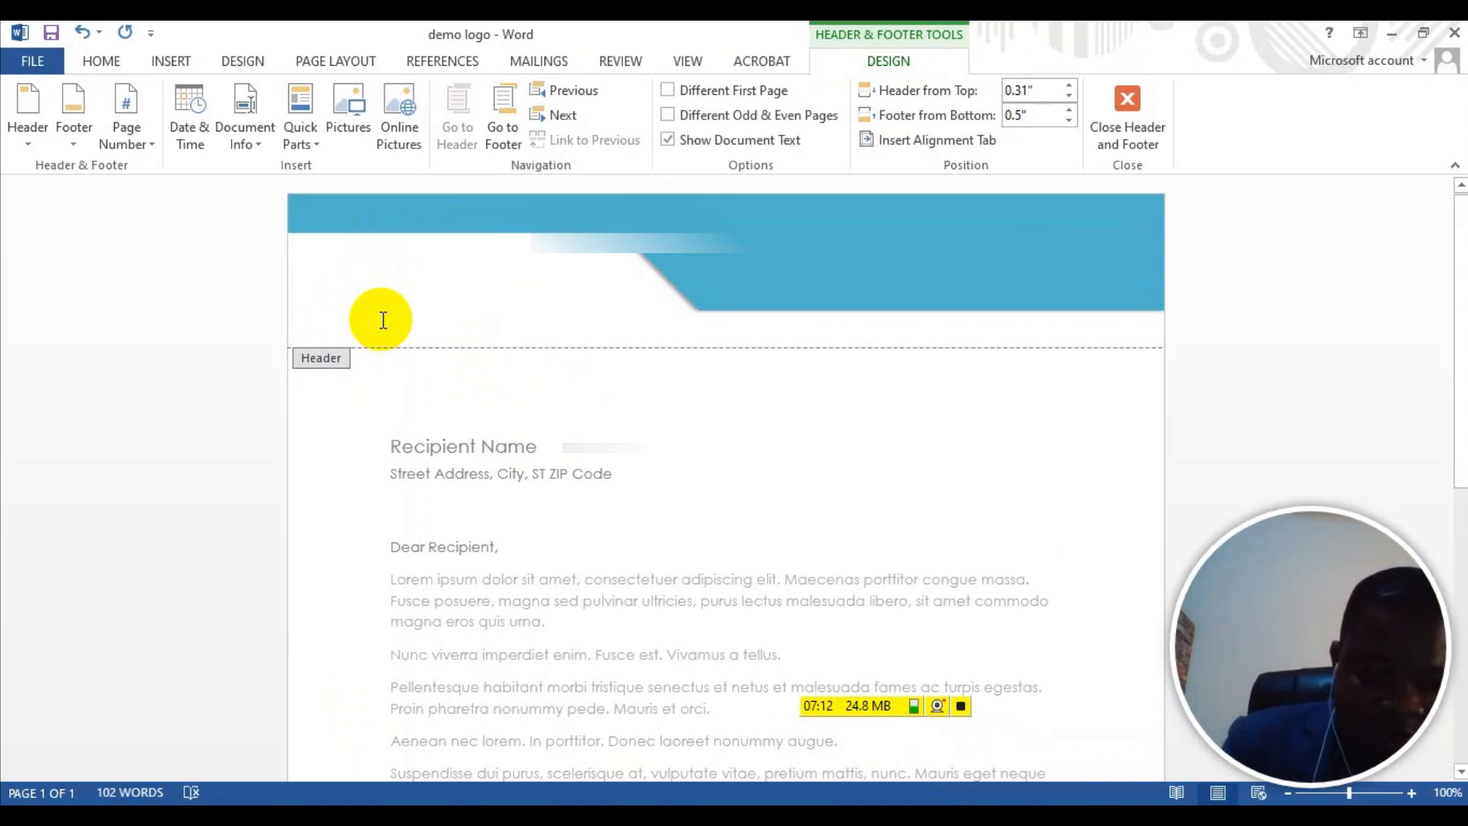
type("GIET LT")
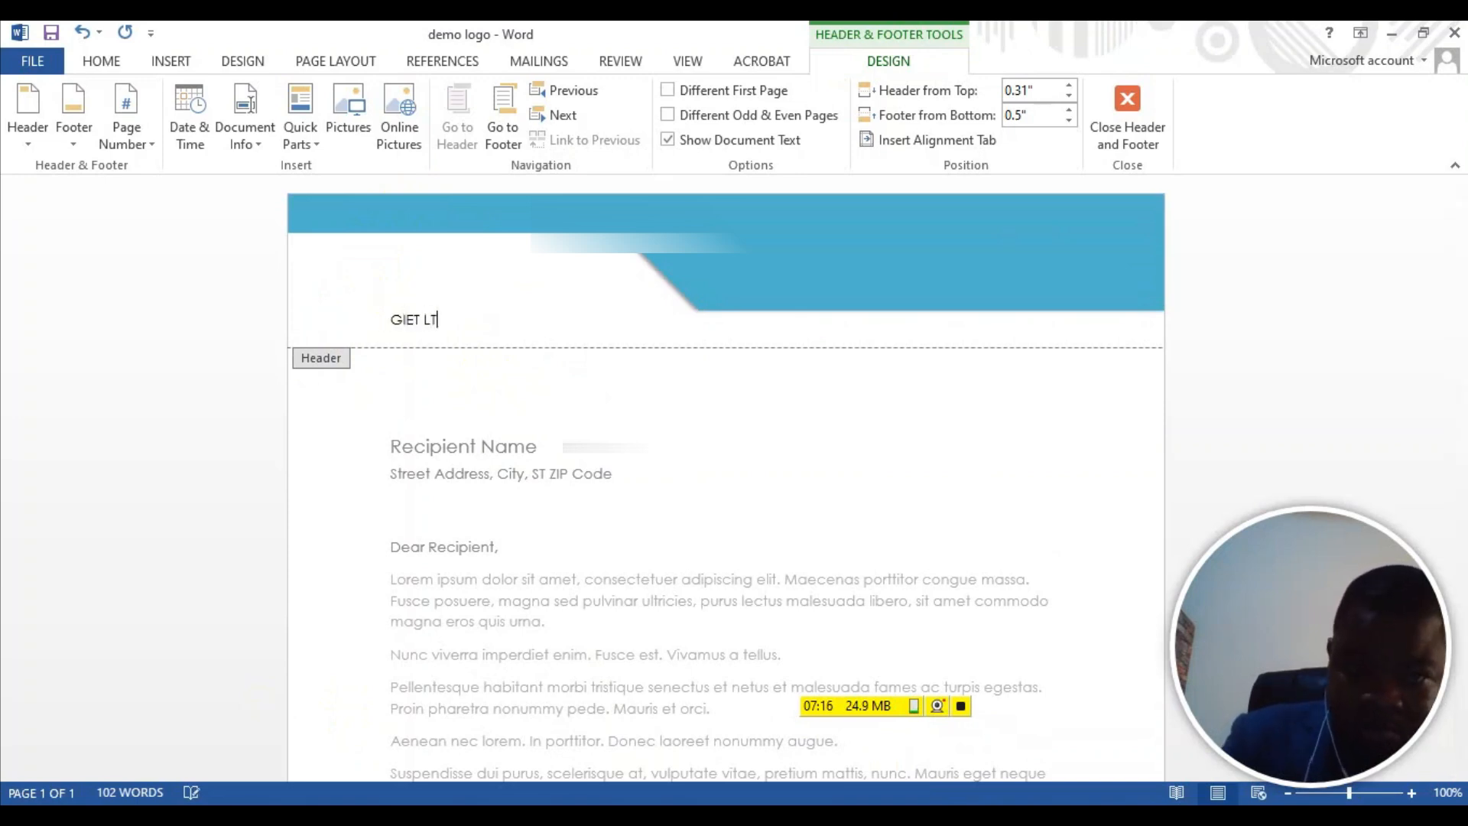
type("D")
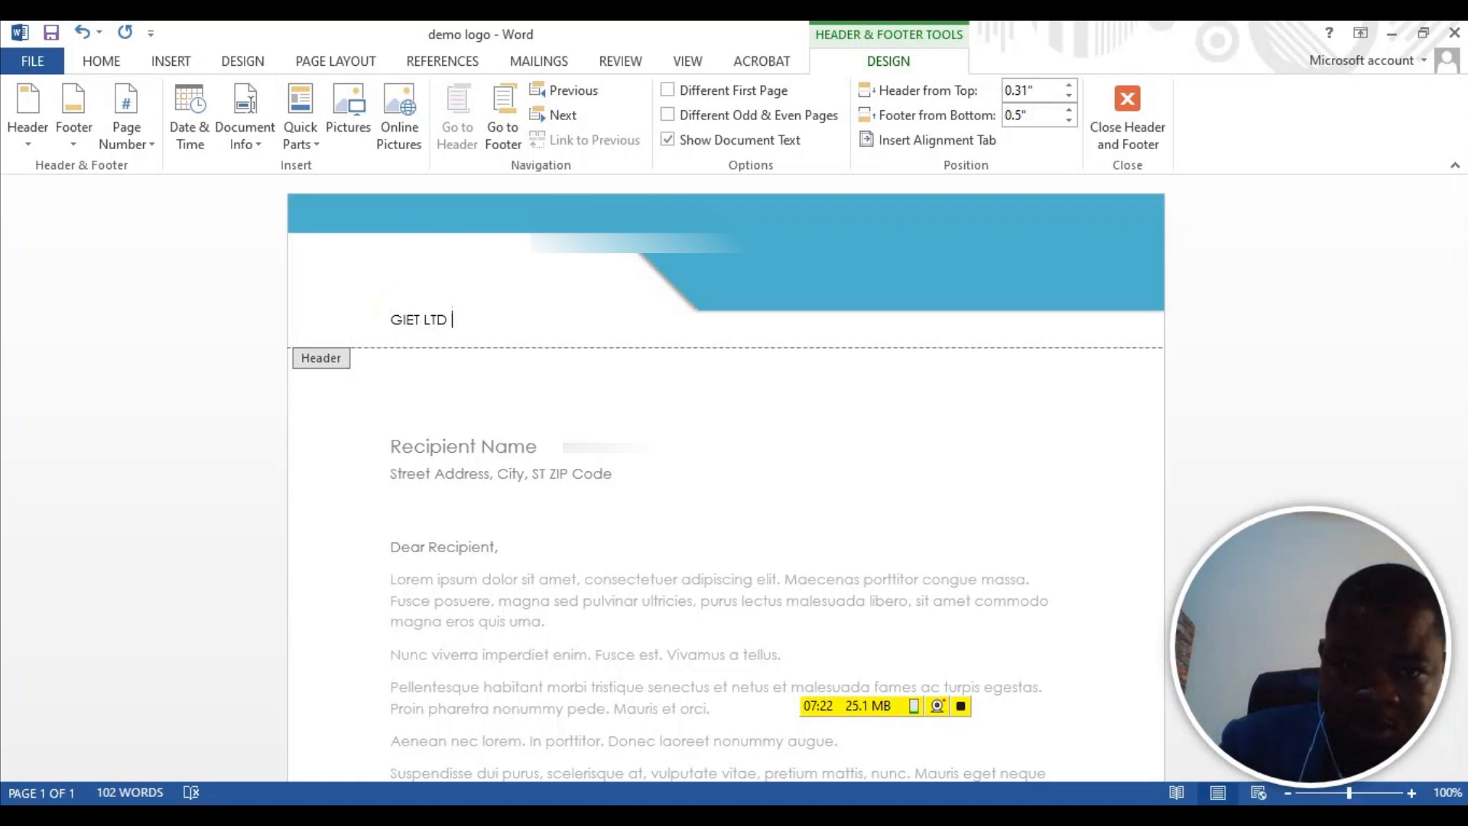
key("Return")
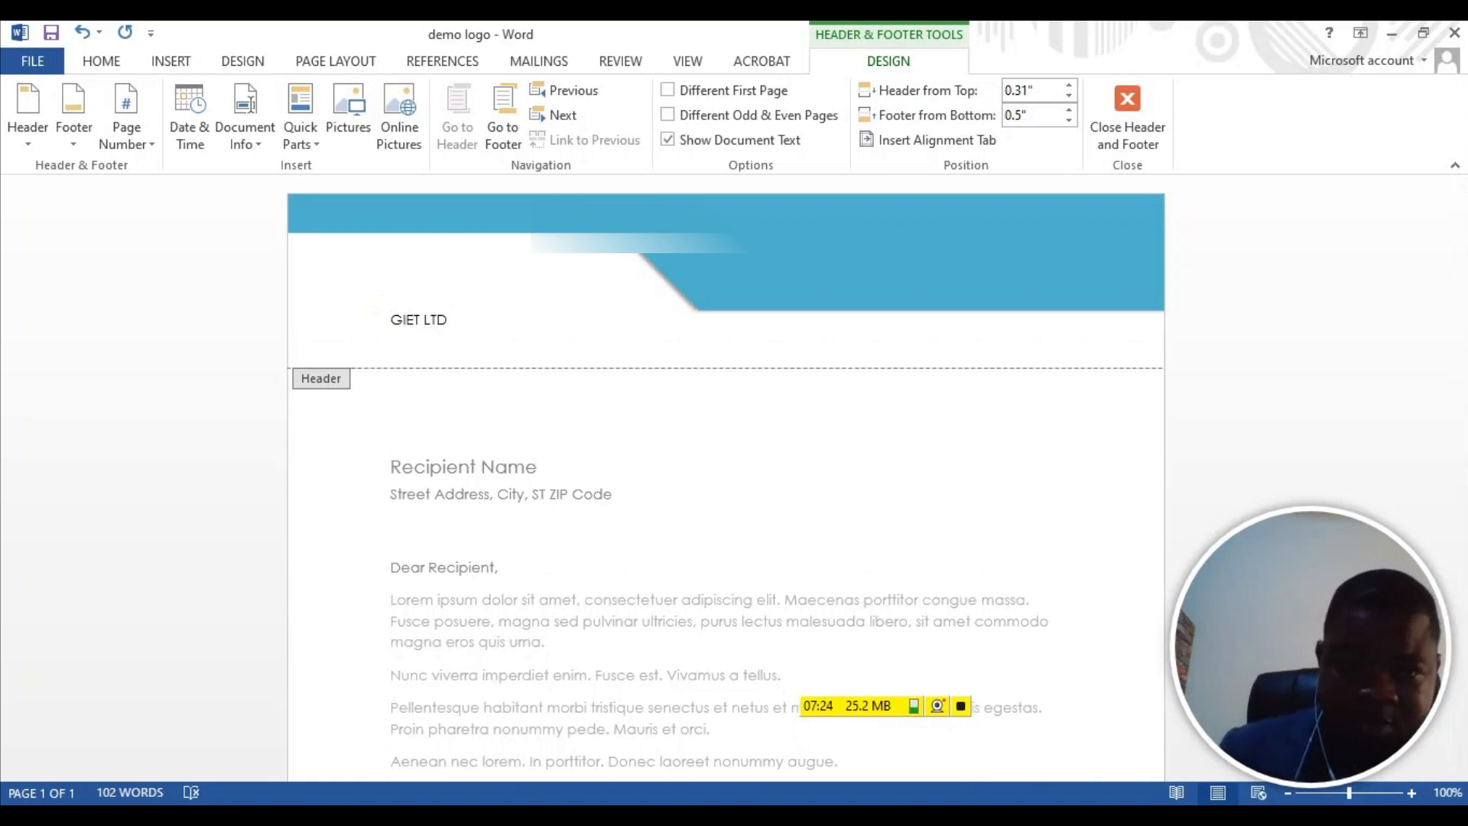
Step: Shift the GIET LTD text one line further down in the header
left_click(391, 320)
key("Return")
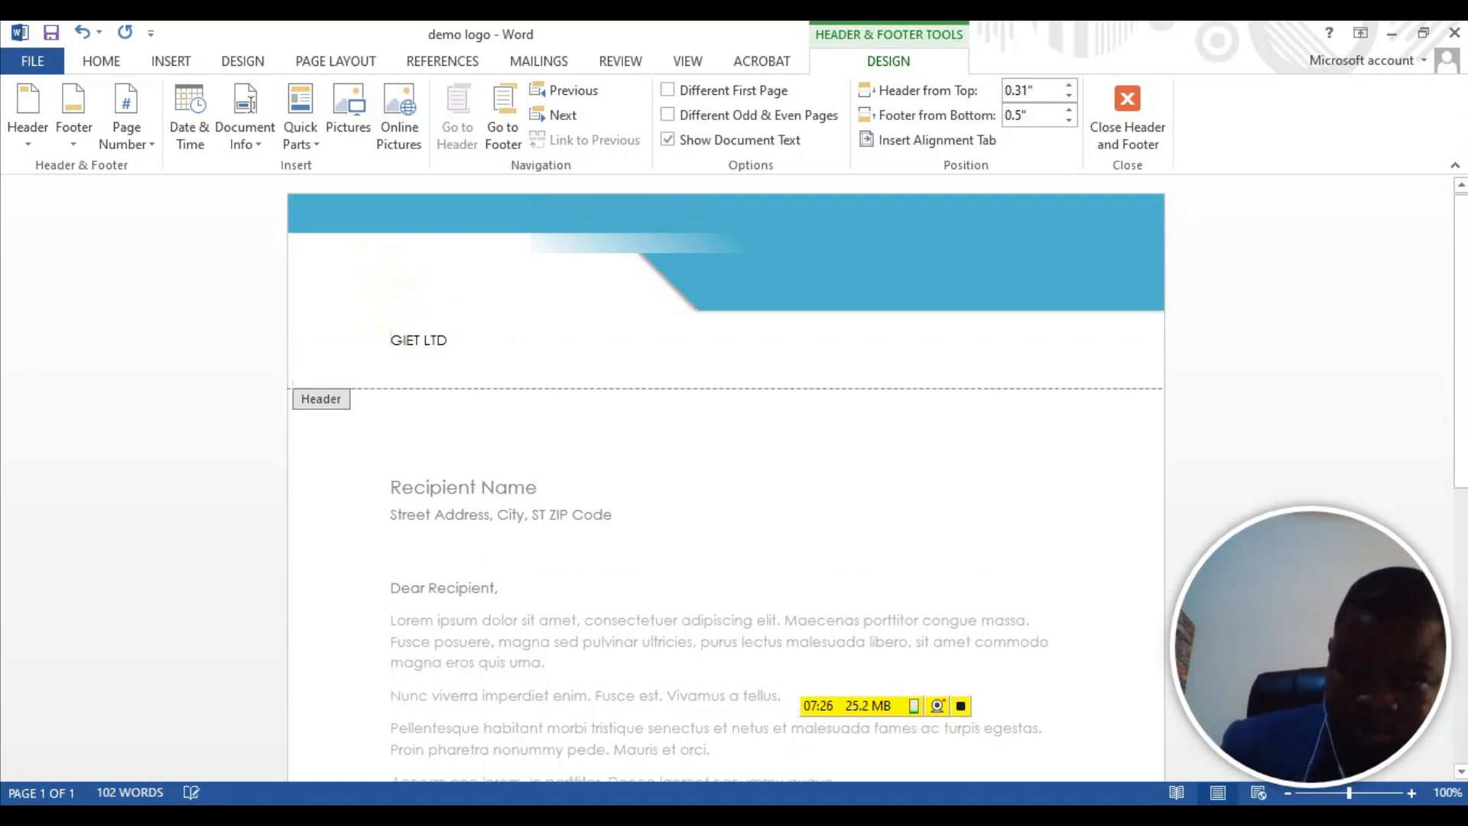
key("Return")
key("Return")
key("BackSpace")
key("BackSpace")
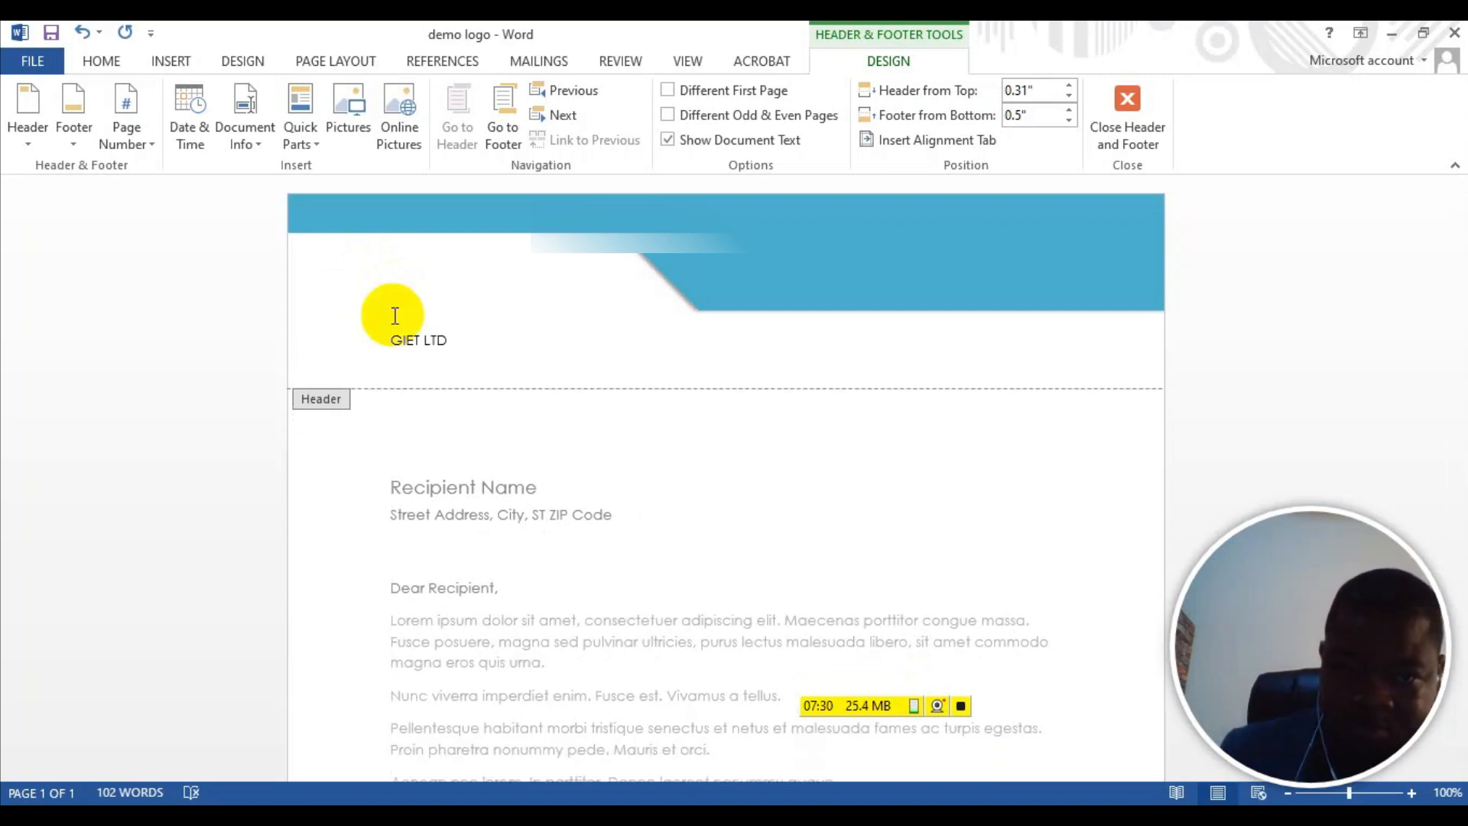
Step: Extend the header's company line to read "GIET LTD|Address| email| Phone number|"
left_click(487, 342)
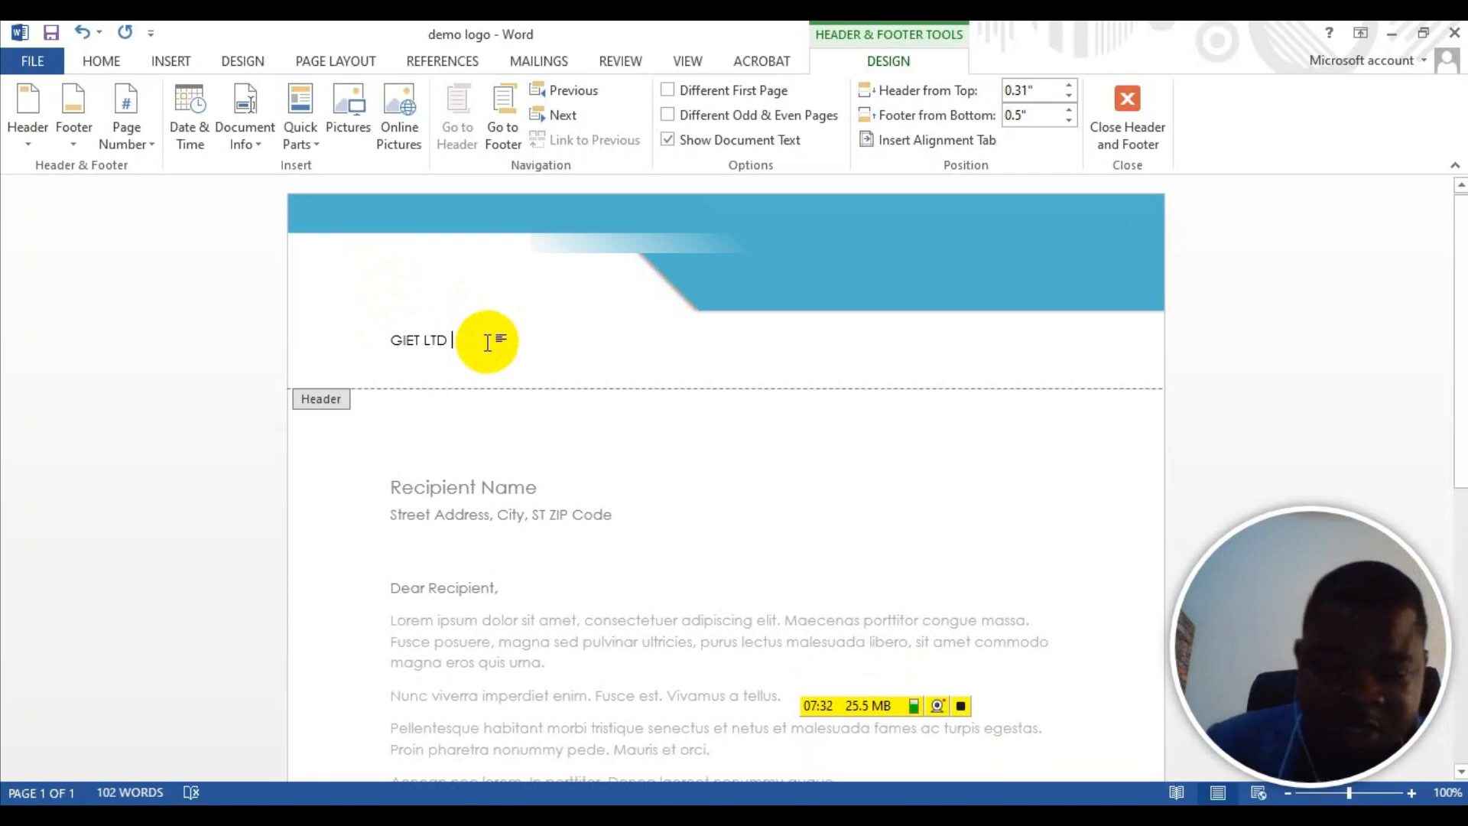
key("BackSpace")
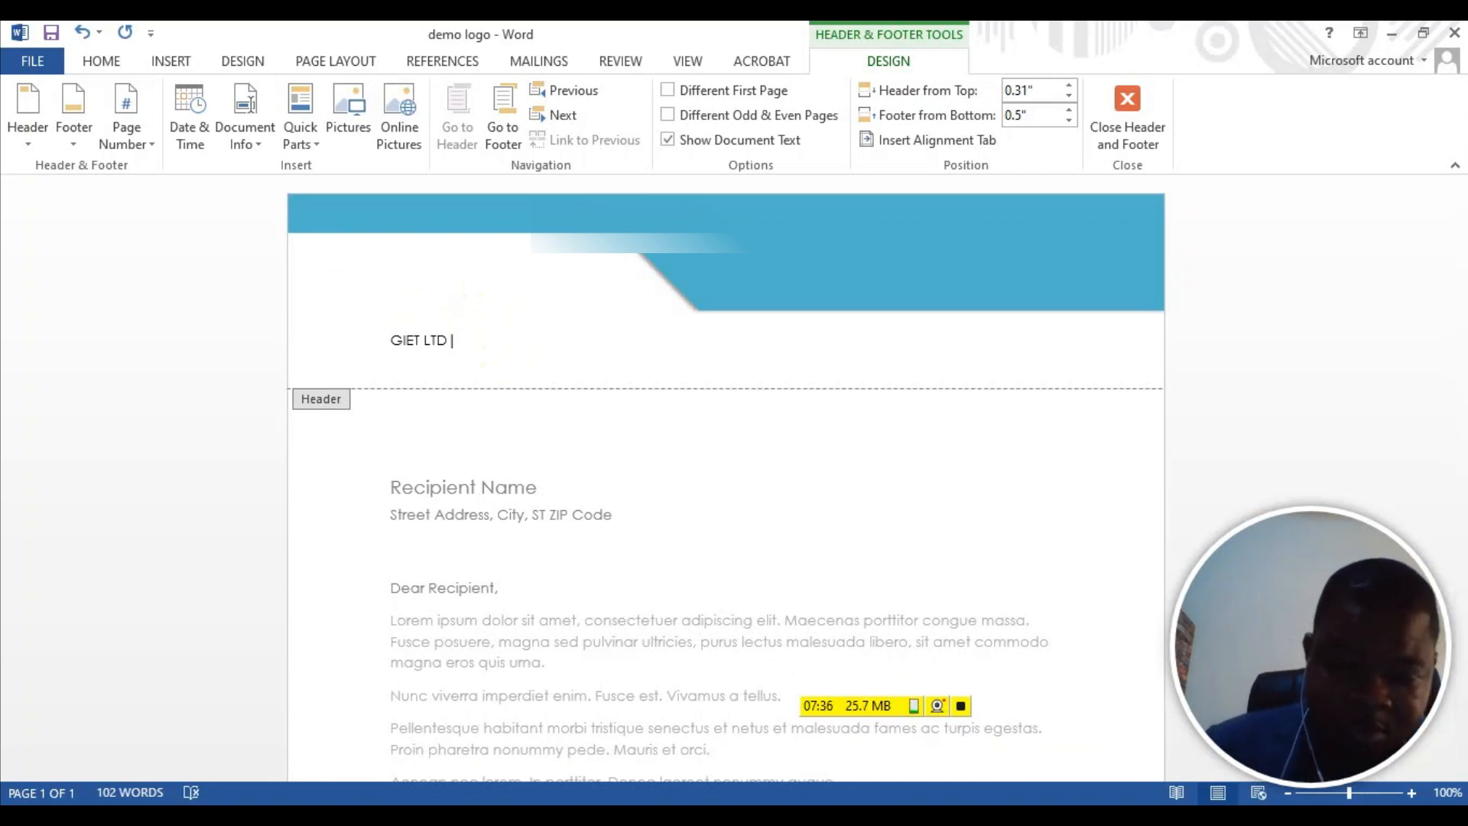
type("| Address")
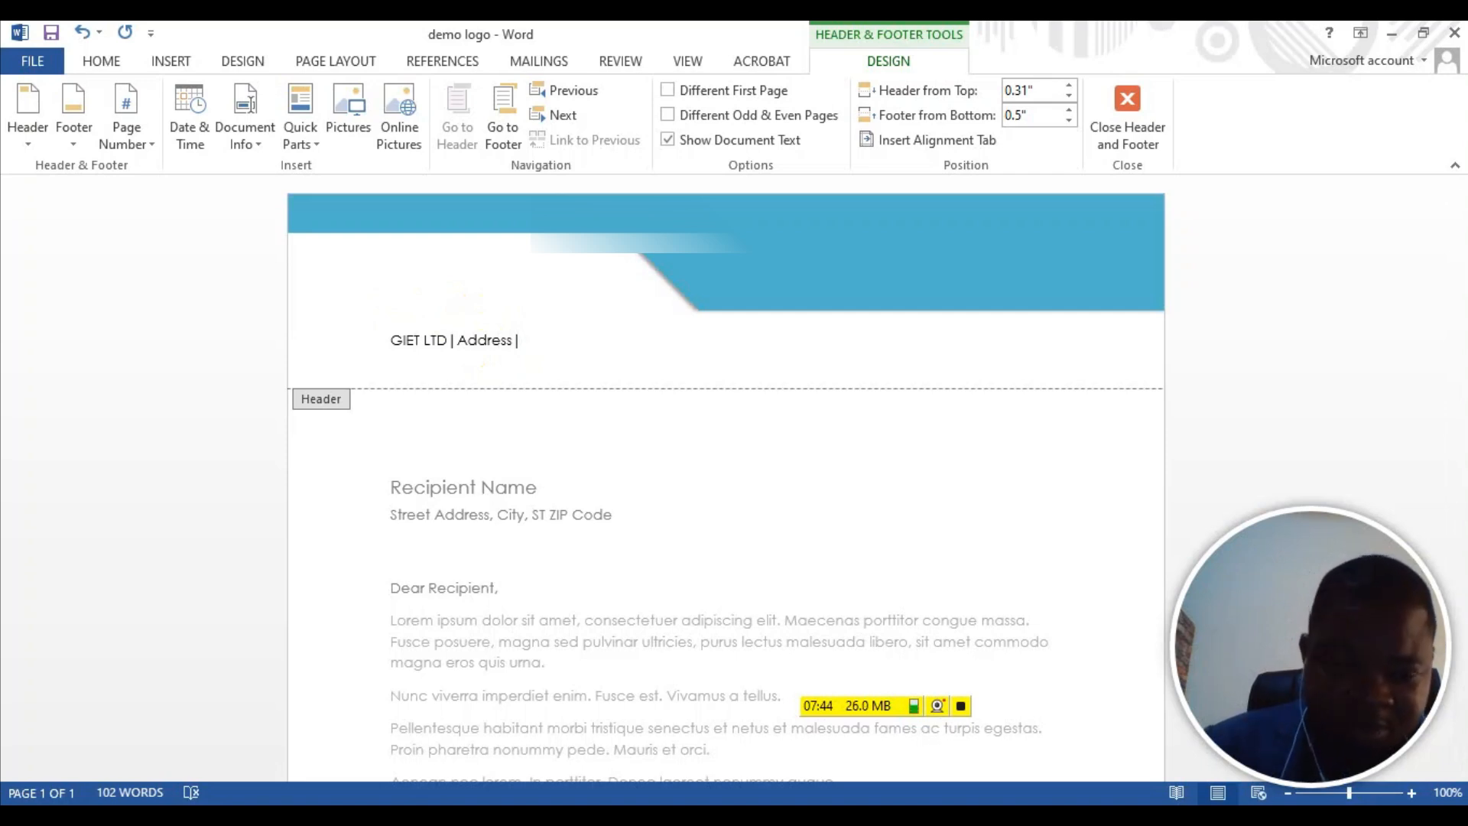
type("|  info")
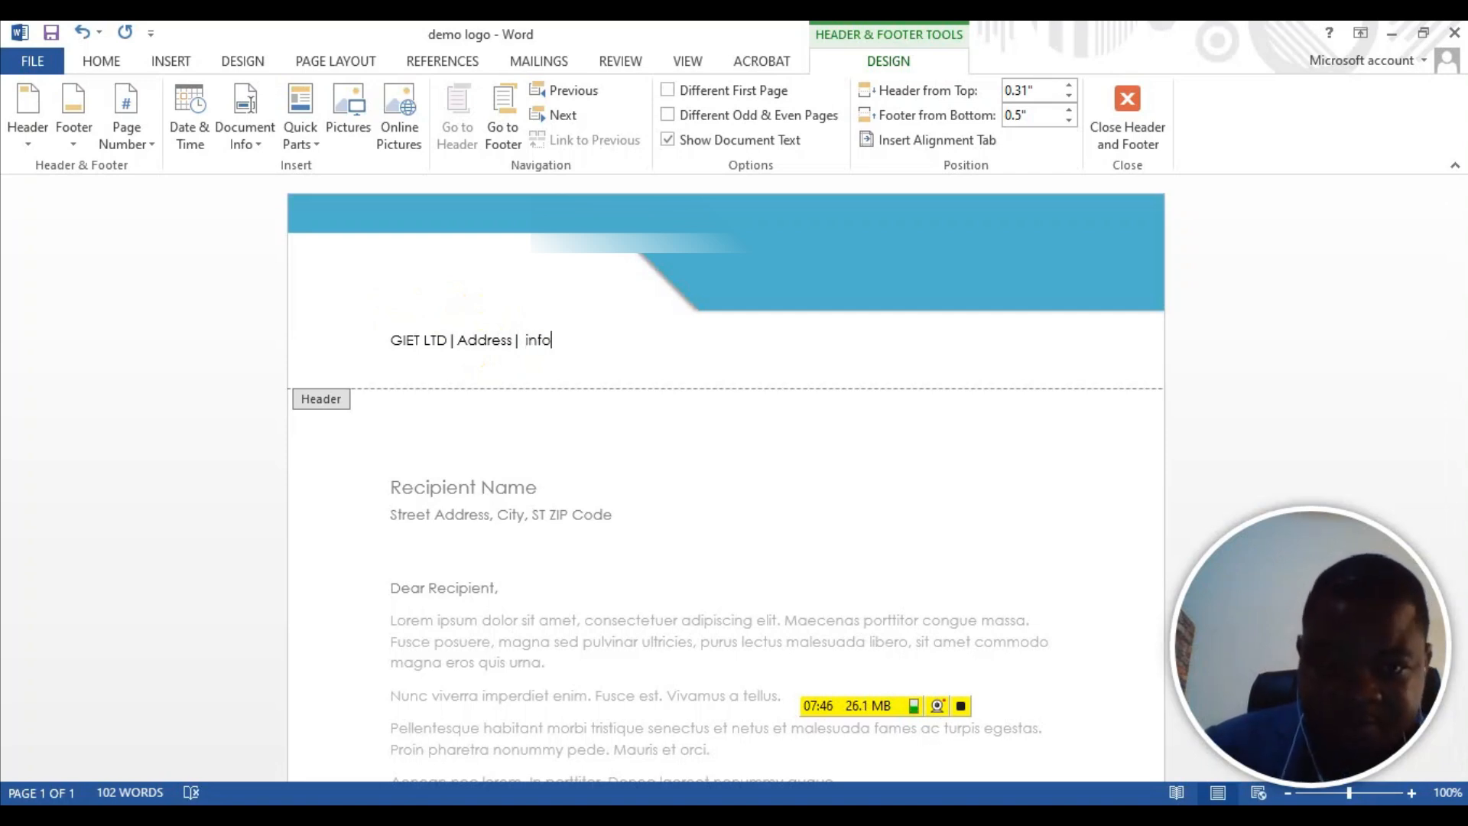
key("BackSpace")
key("BackSpace")
key("BackSpace")
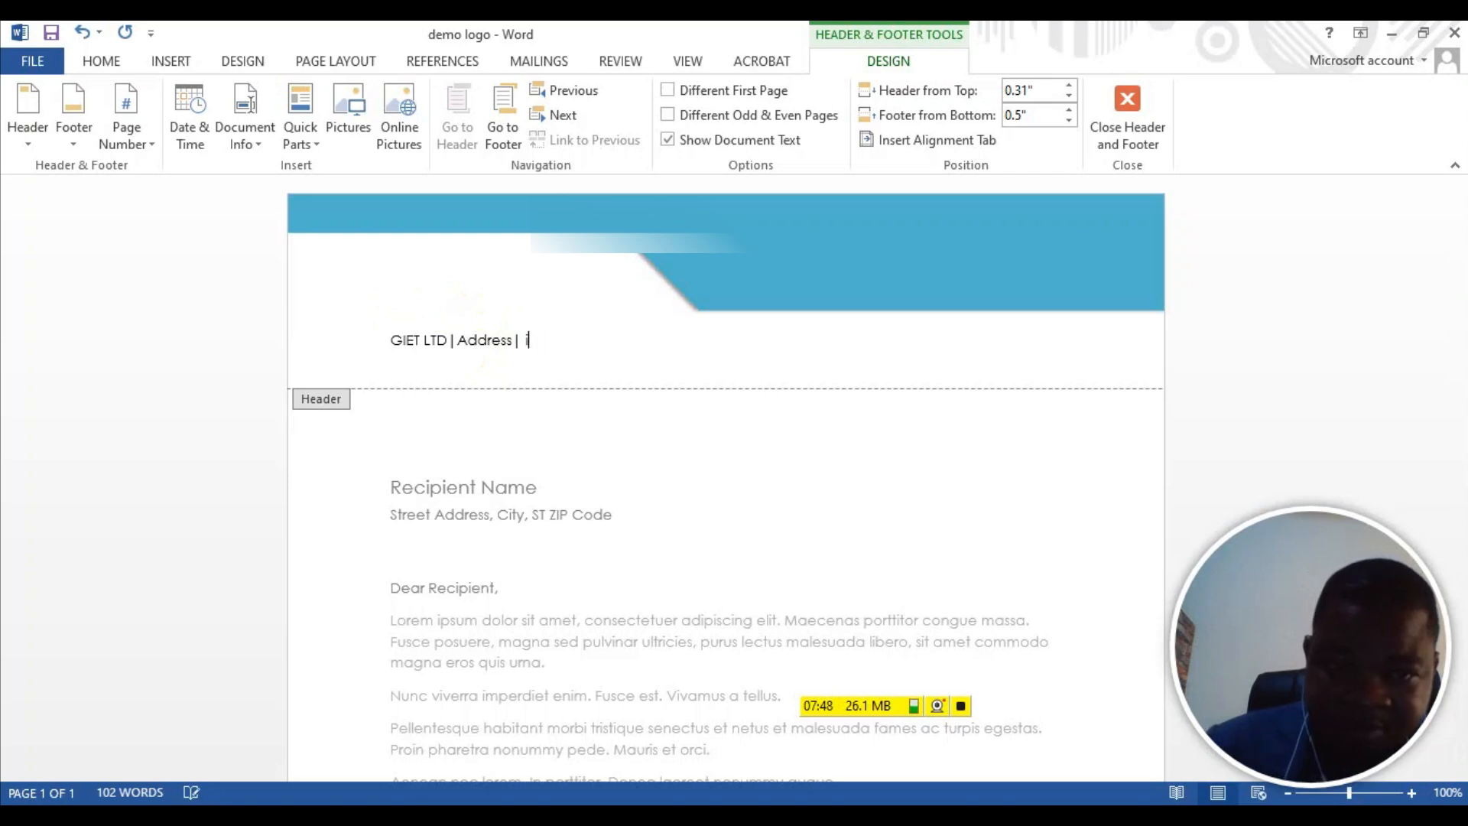
type("emai")
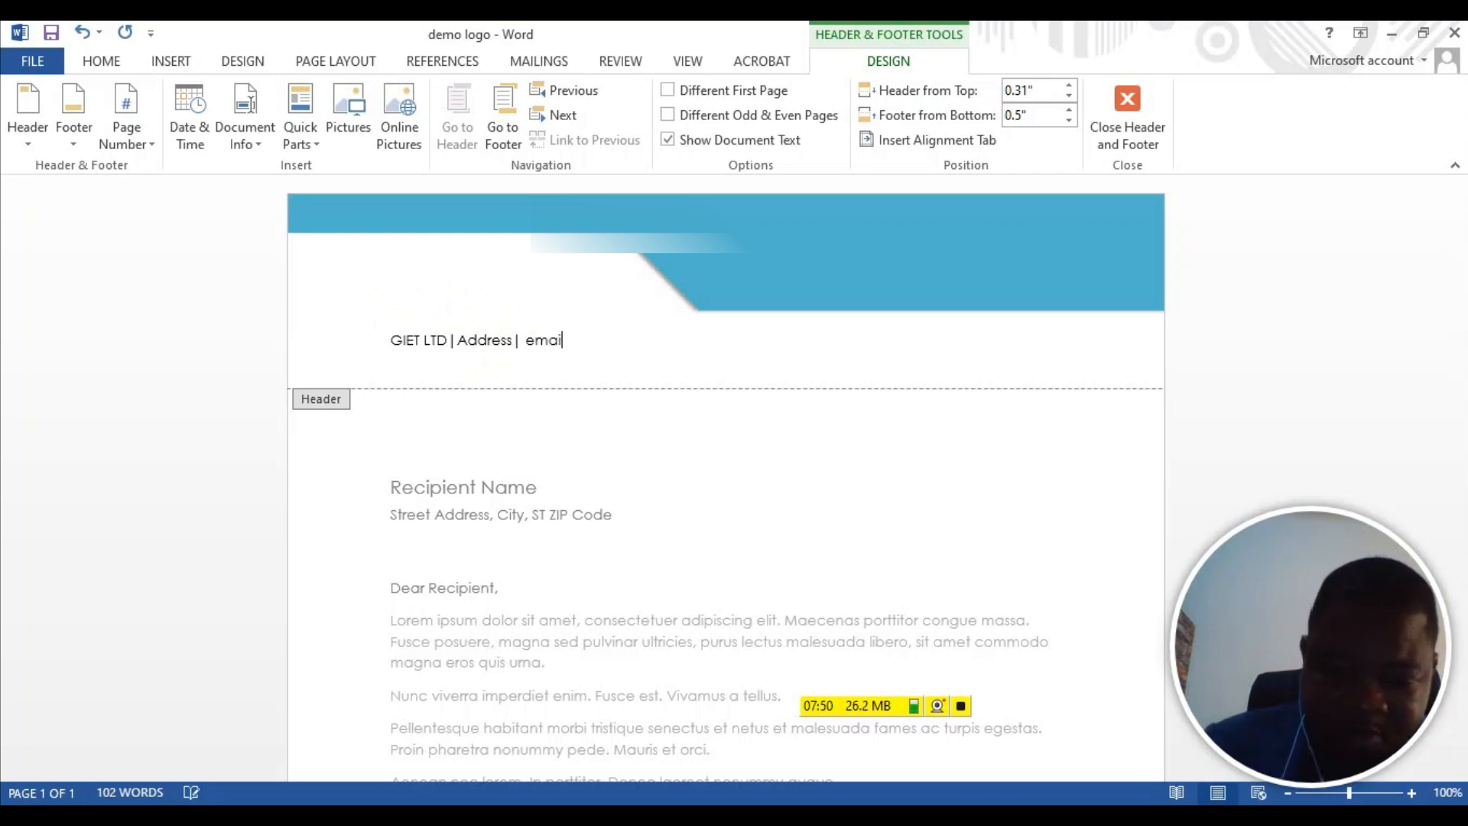
type("l |")
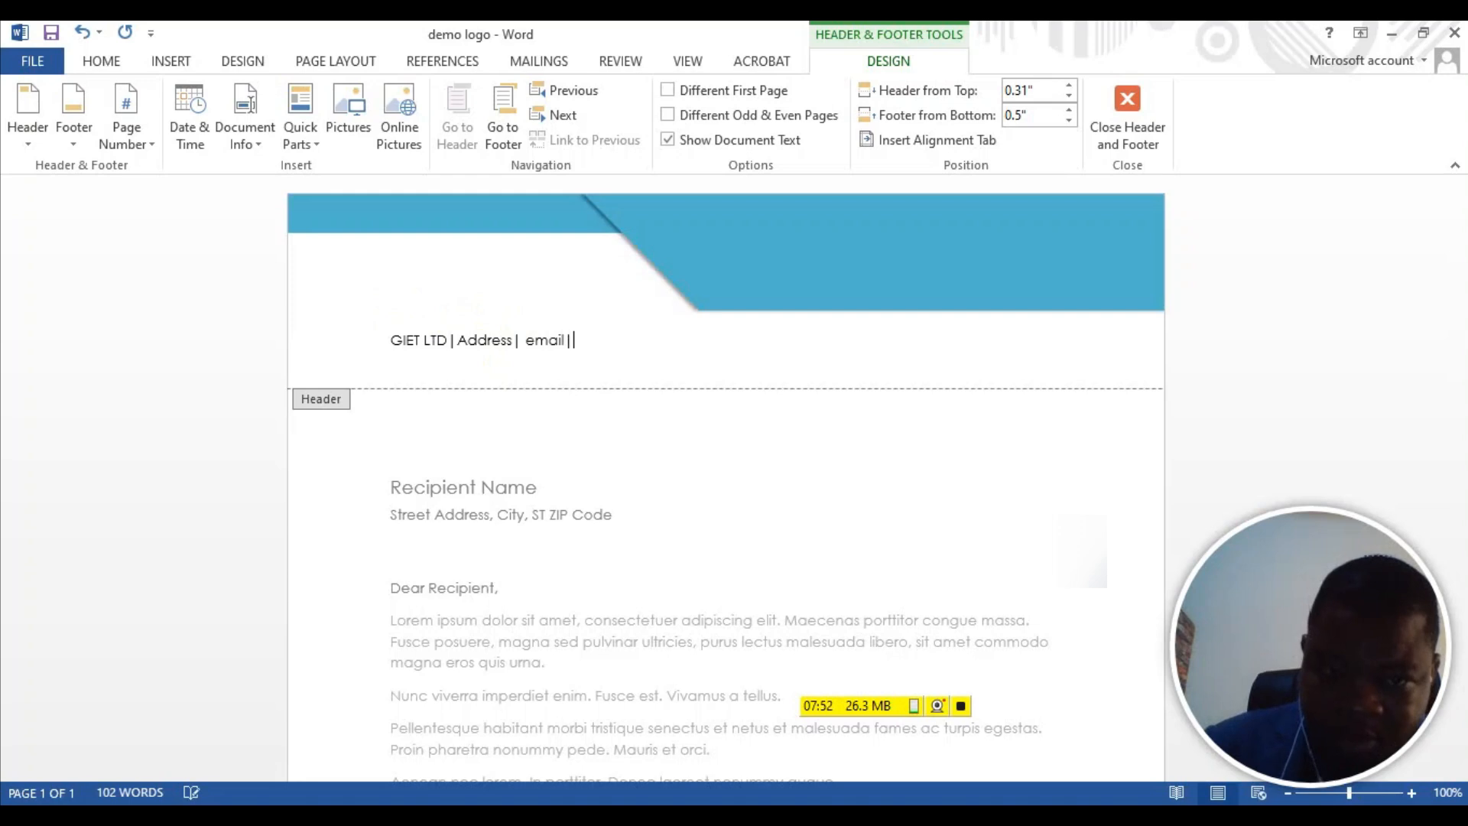
type(" Phone |number")
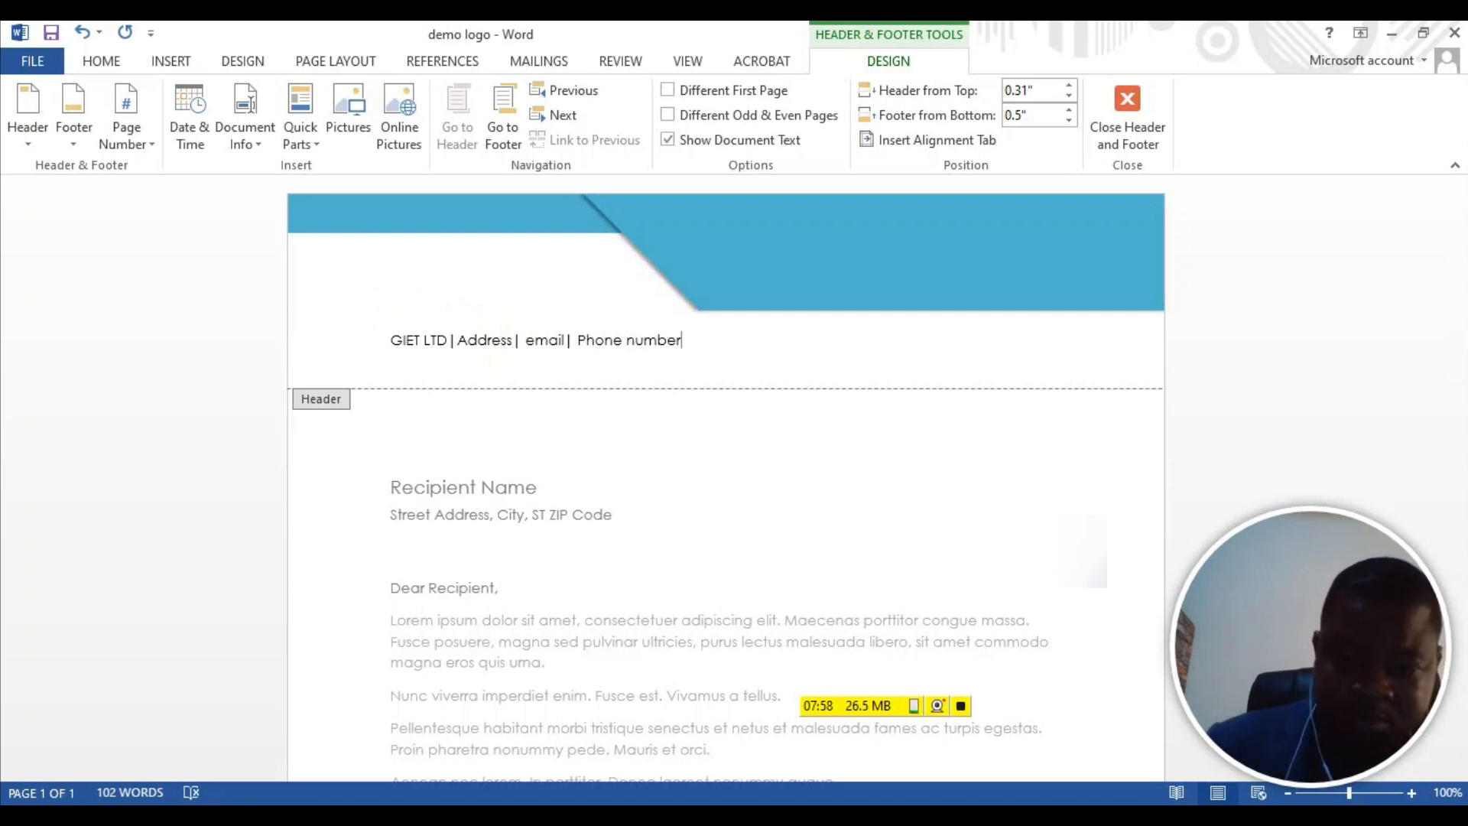
type(" |")
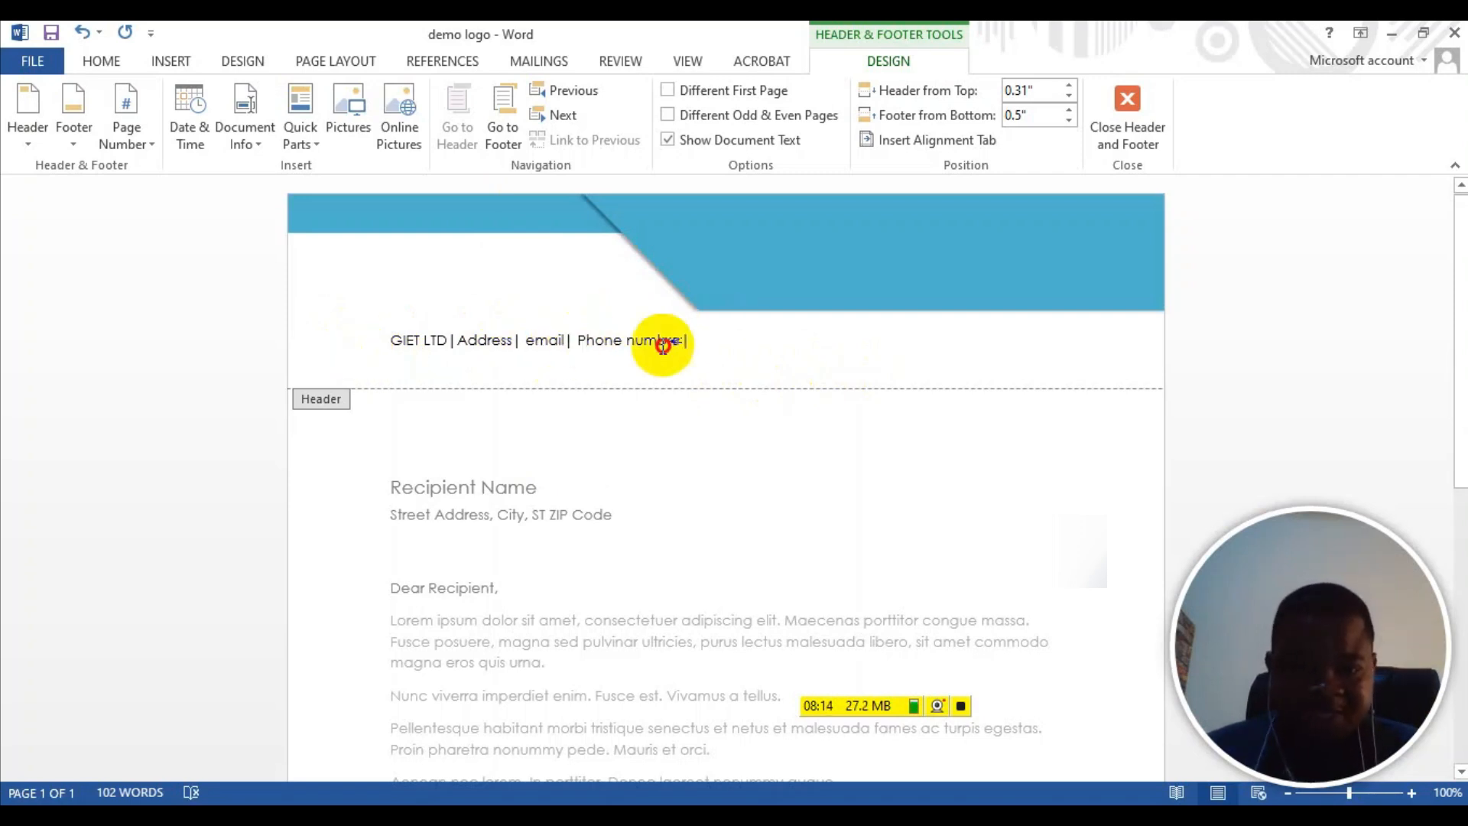
Step: Center the header line "GIET LTD|Address| email| Phone number|" on the page
left_click_drag(665, 341, 386, 342)
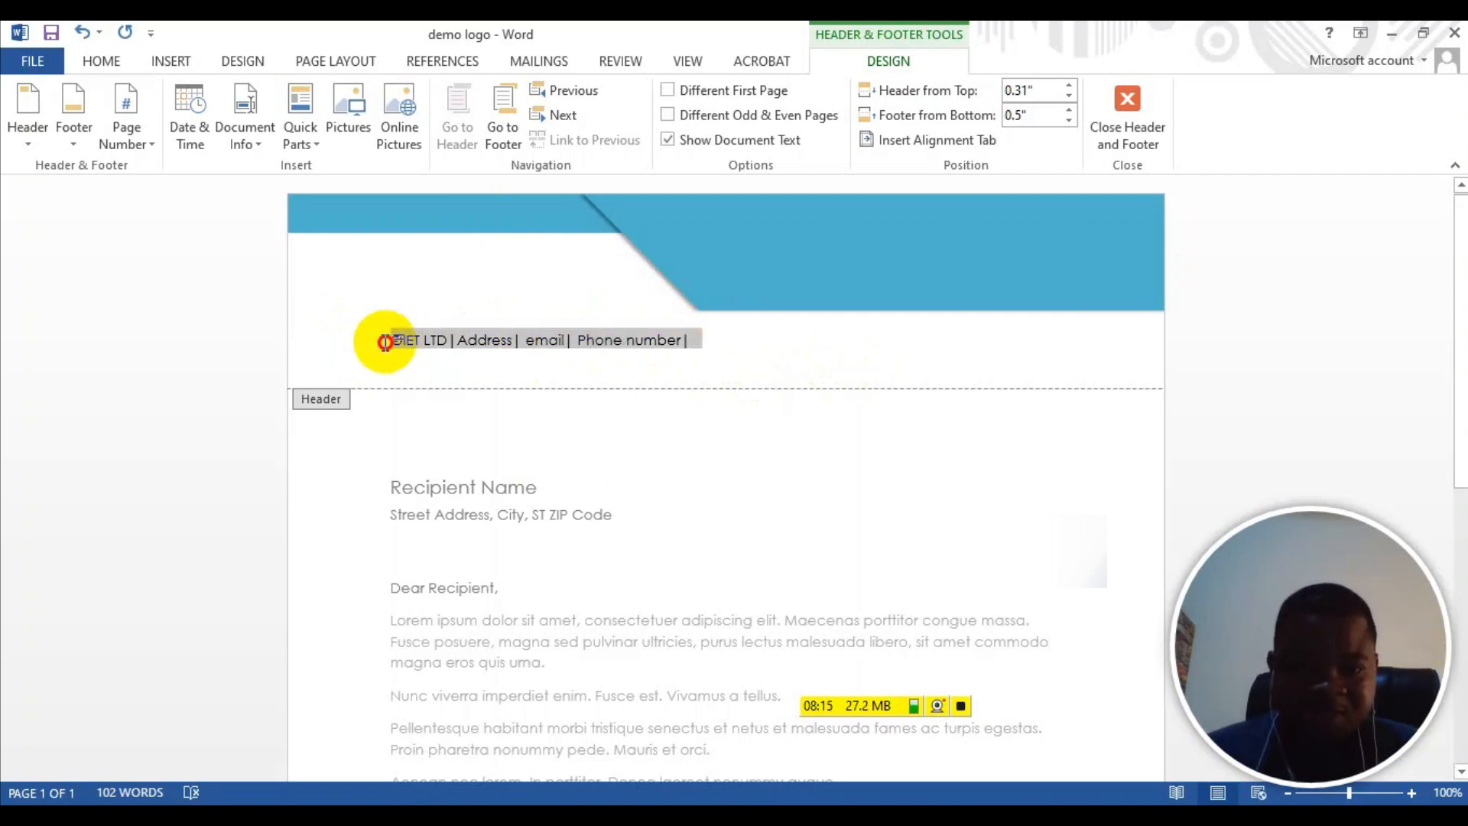
left_click(174, 62)
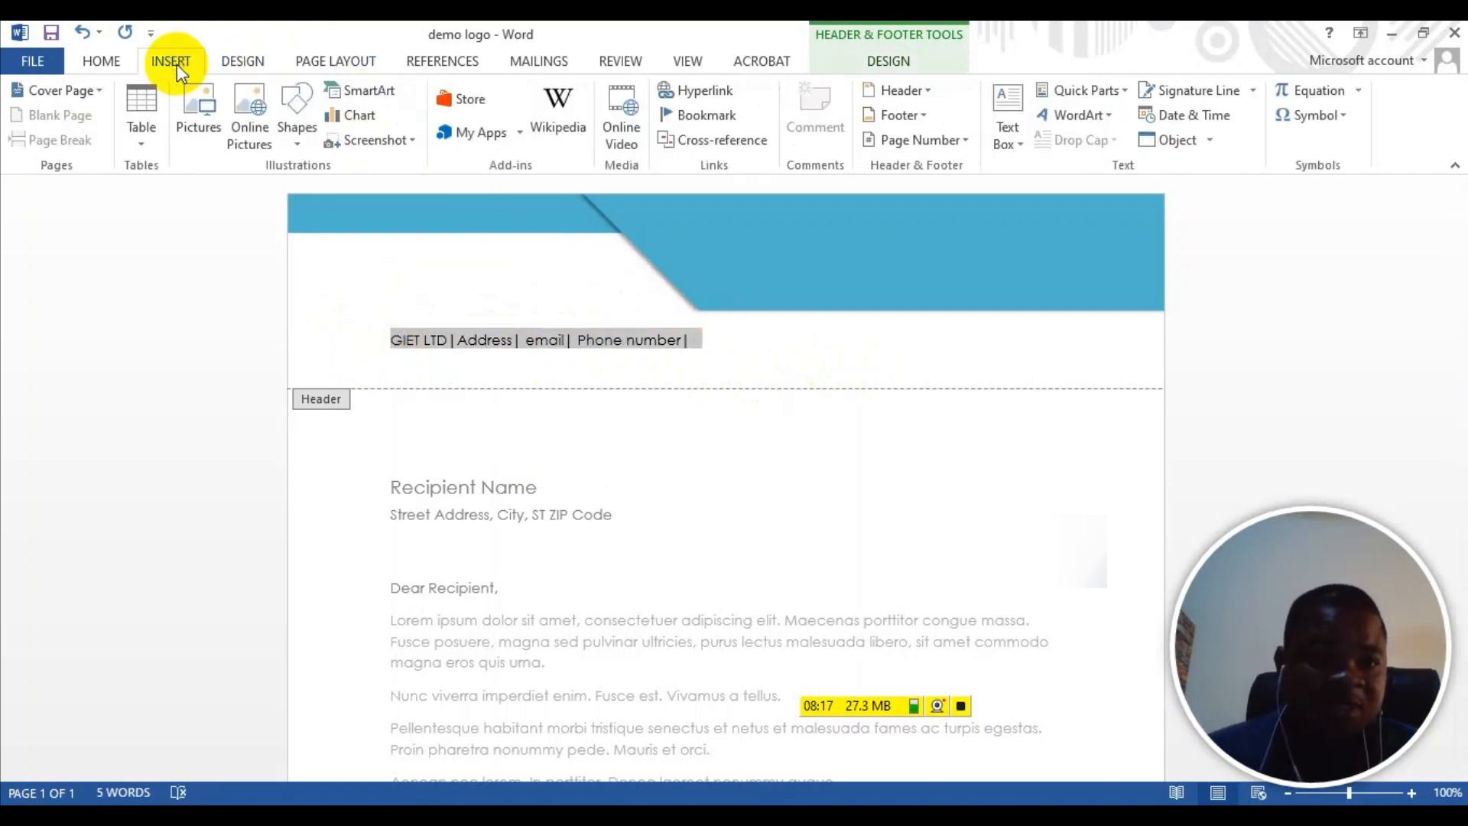
left_click(102, 61)
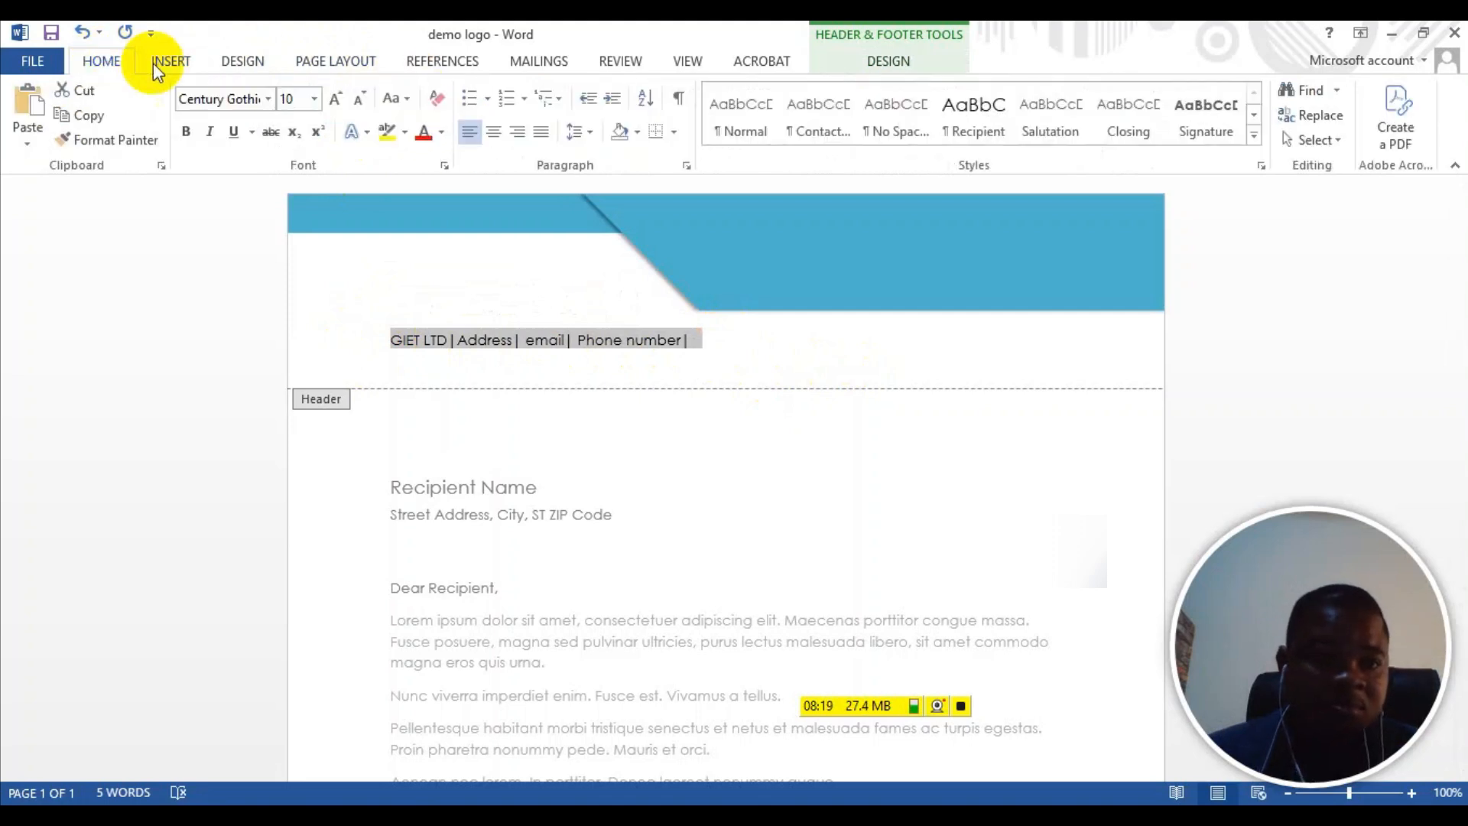
left_click(497, 137)
left_click(1248, 349)
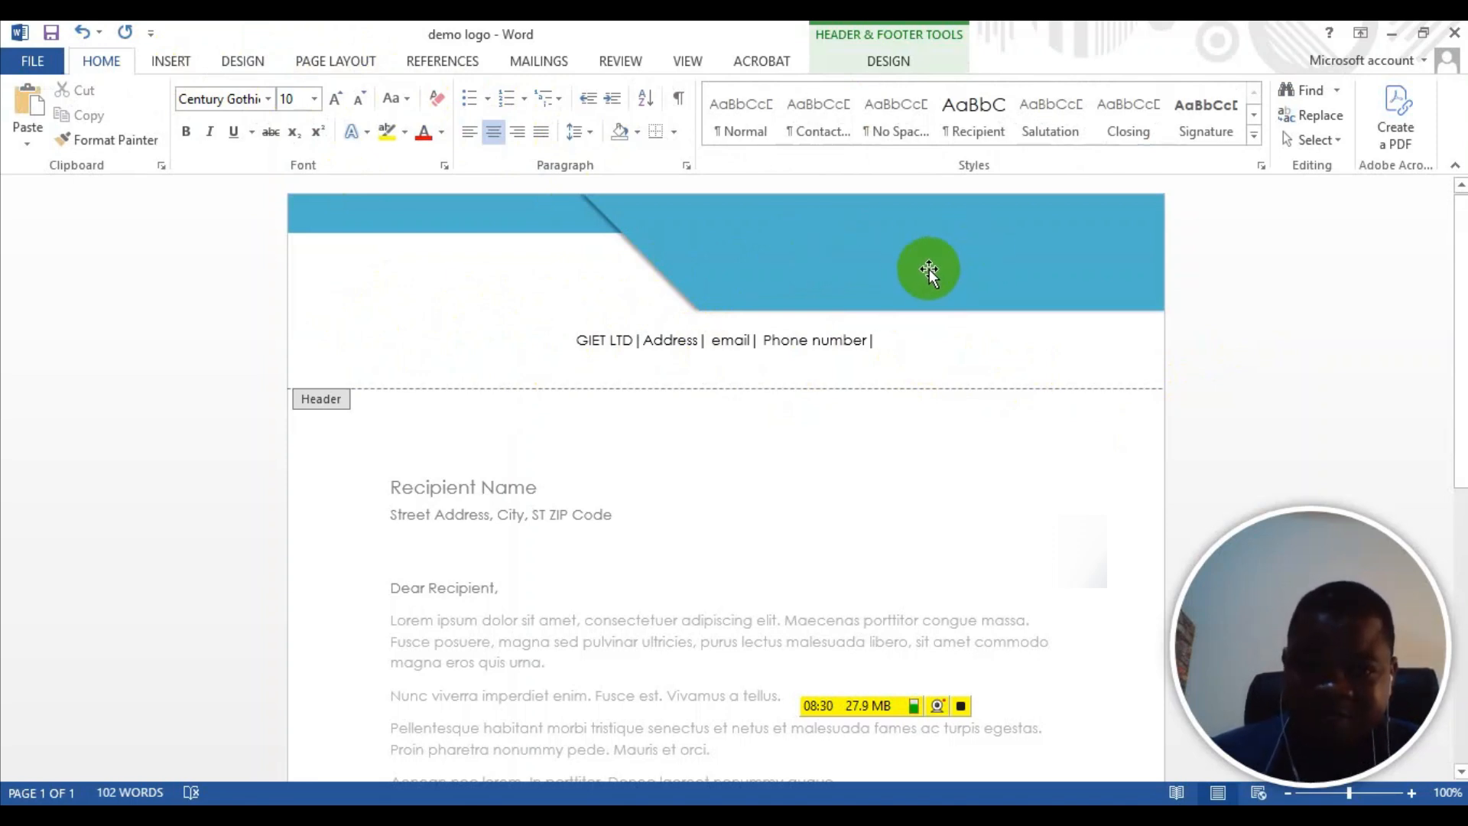
Step: Insert the round GIET logo picture from file on the blank header line above the company details
double_click(441, 316)
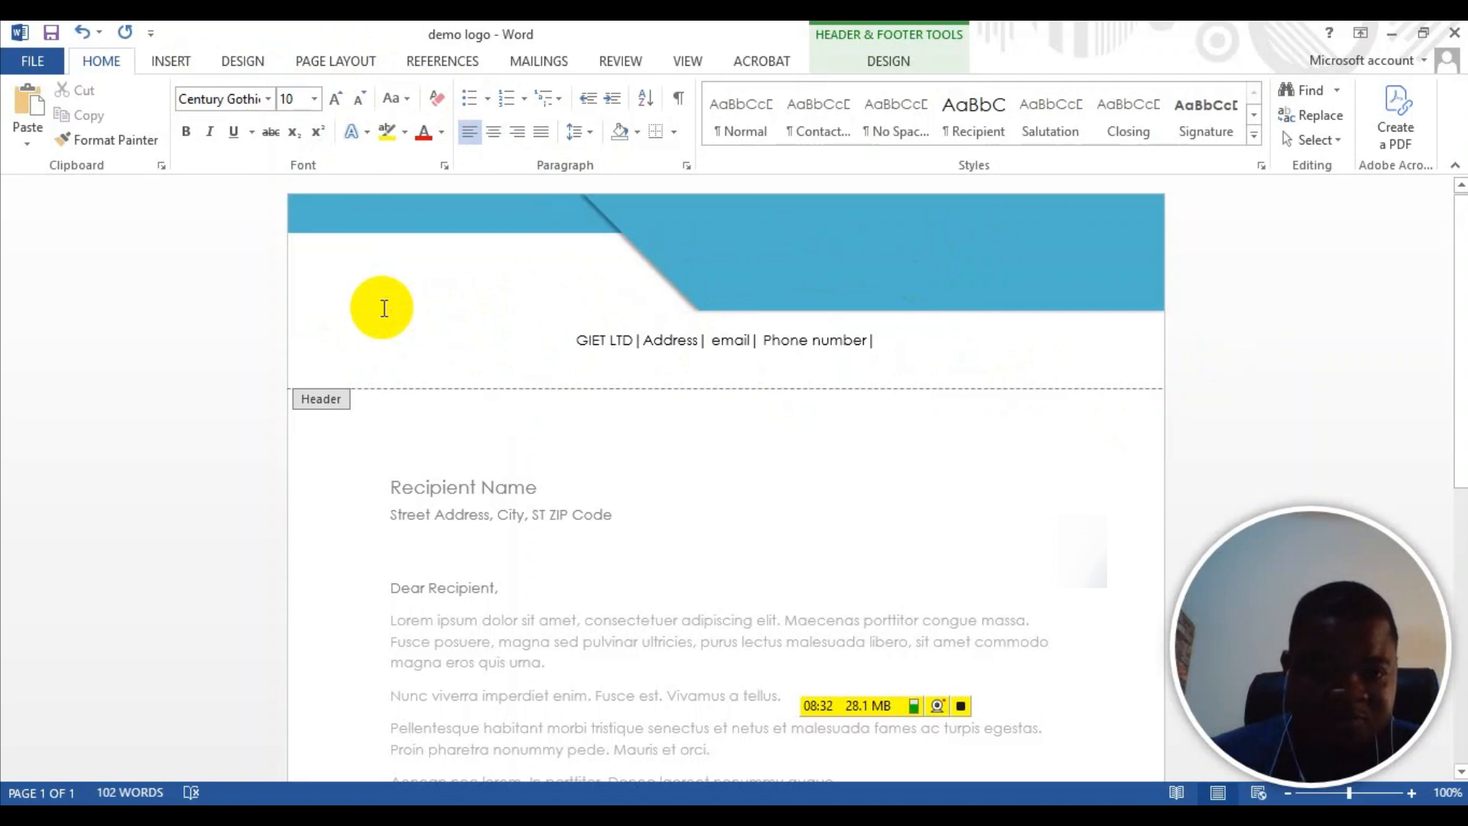
left_click(171, 61)
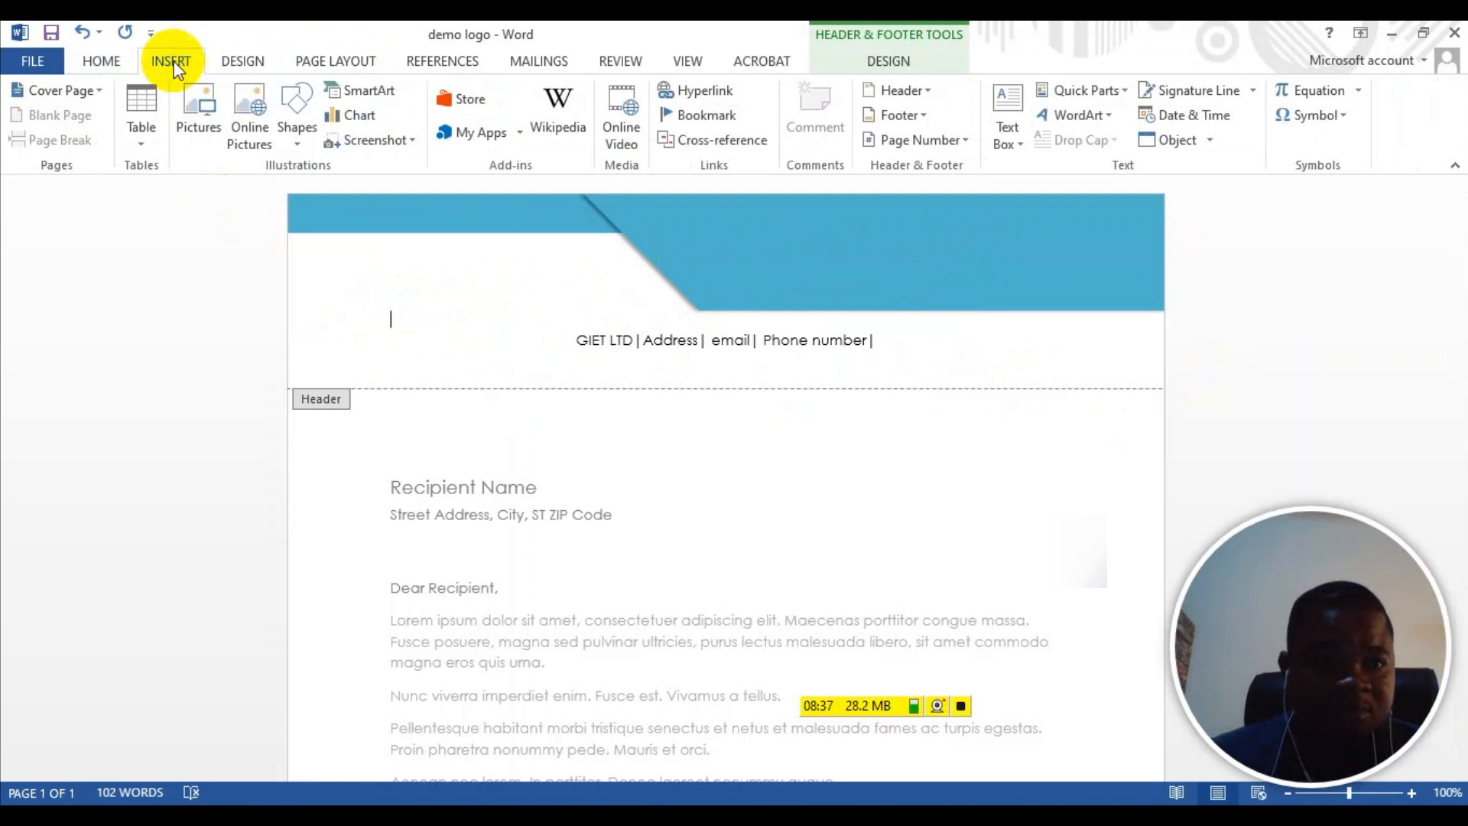
left_click(191, 115)
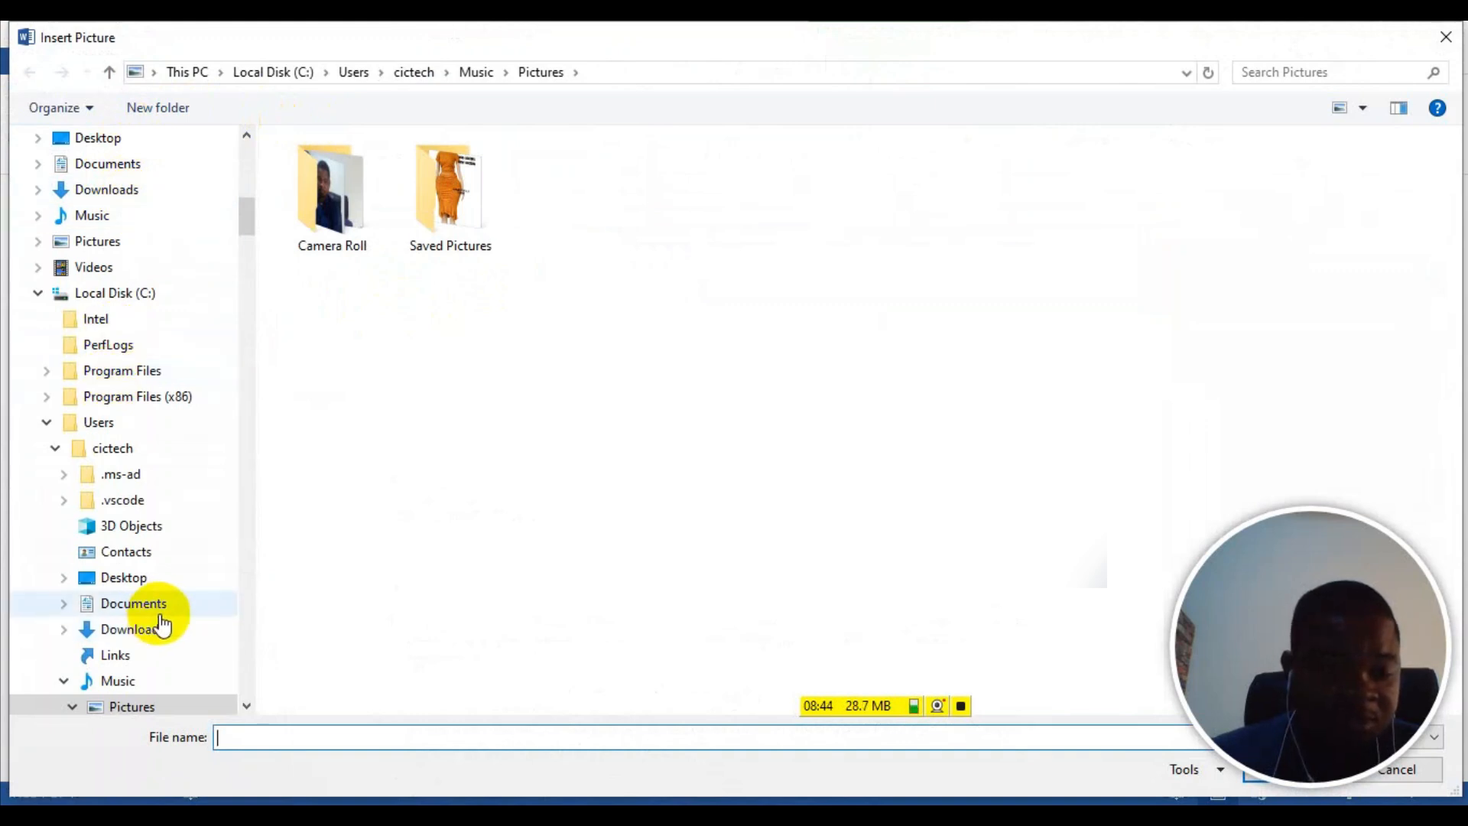
scroll(234, 246, "up", 6)
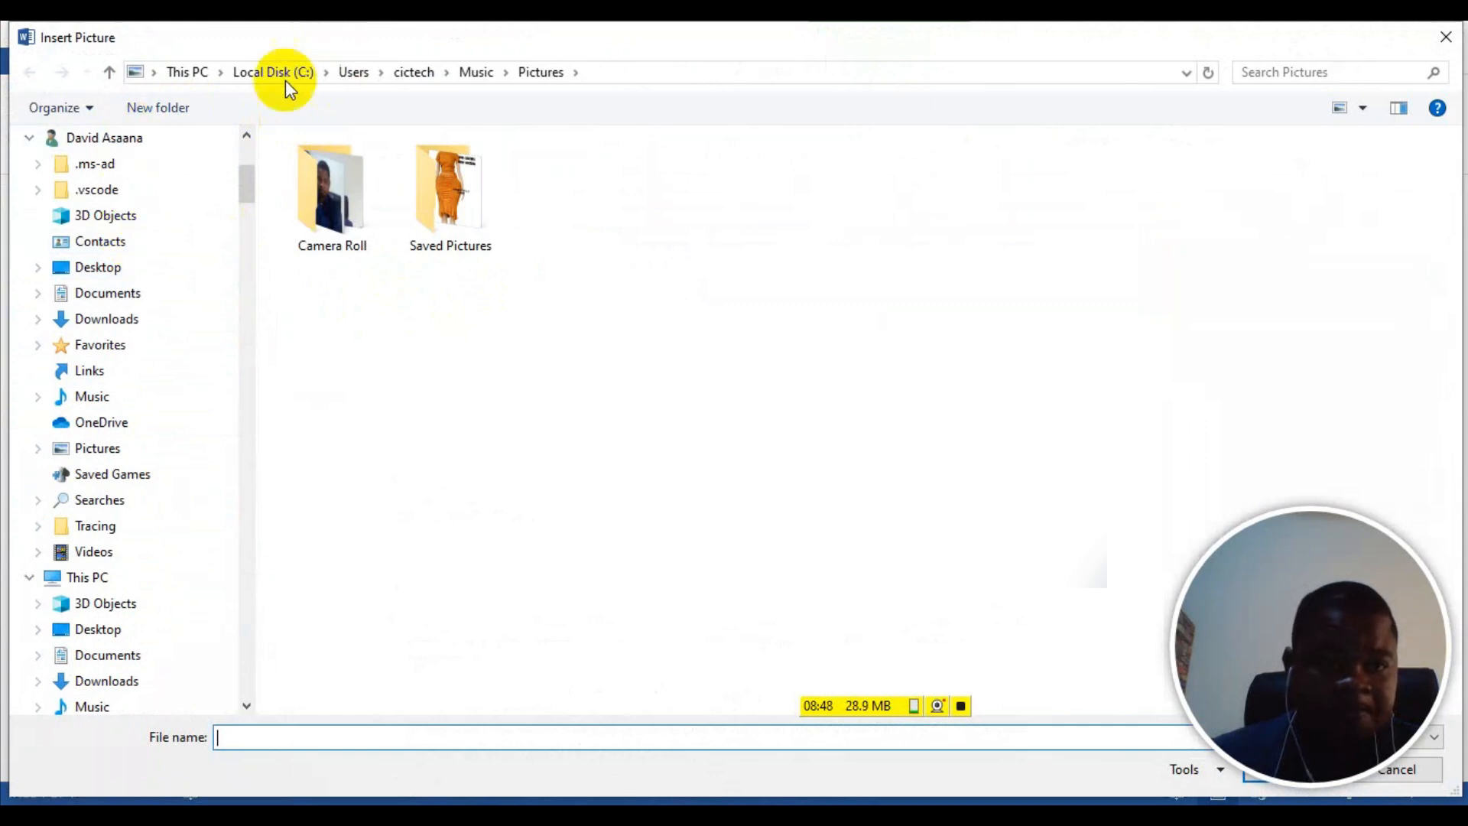
scroll(138, 206, "up", 2)
scroll(134, 210, "up", 2)
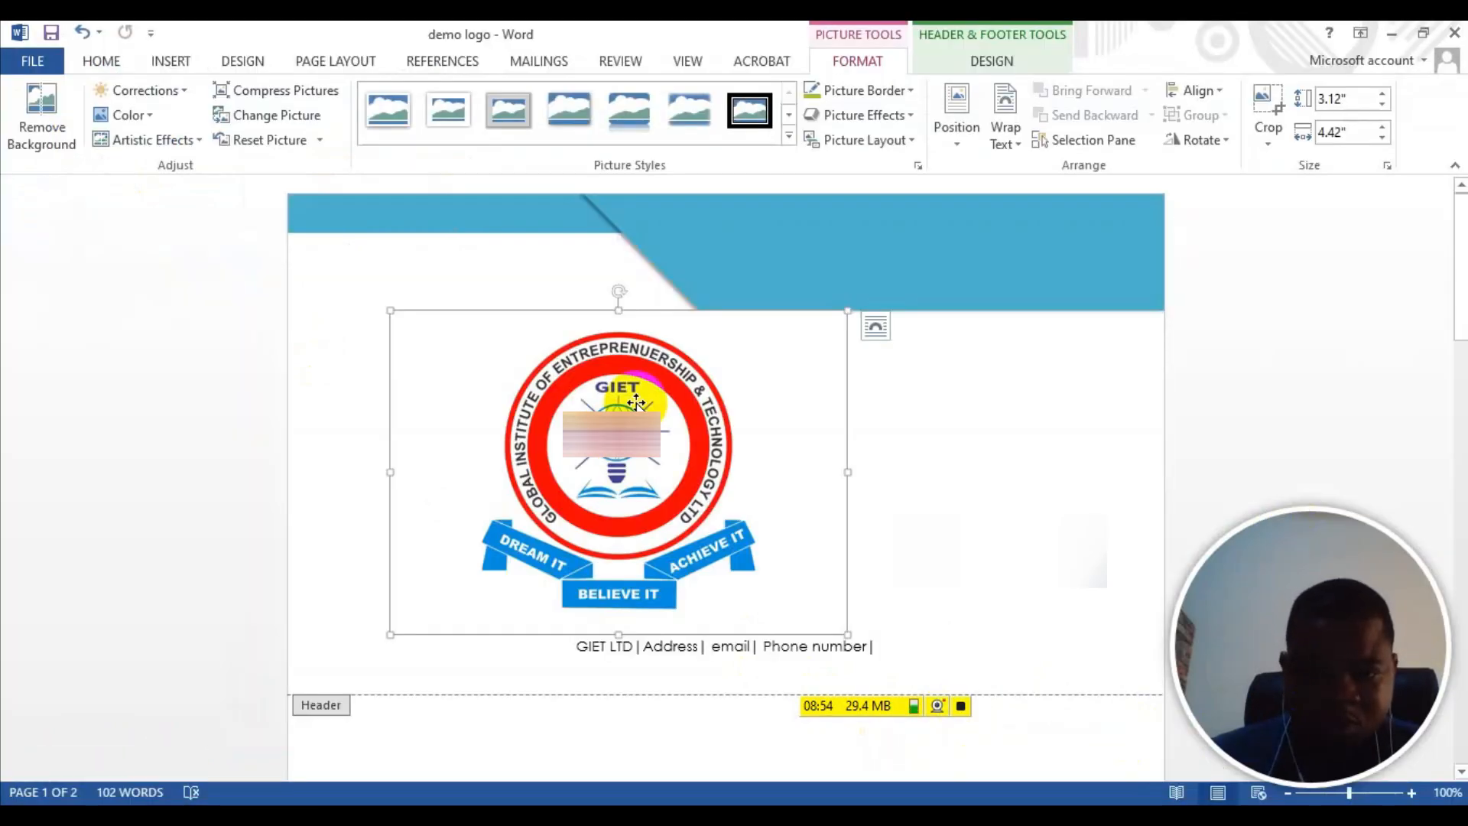
Step: Shrink the inserted logo proportionally to about 0.61" high and 0.87" wide
left_click_drag(391, 310, 608, 462)
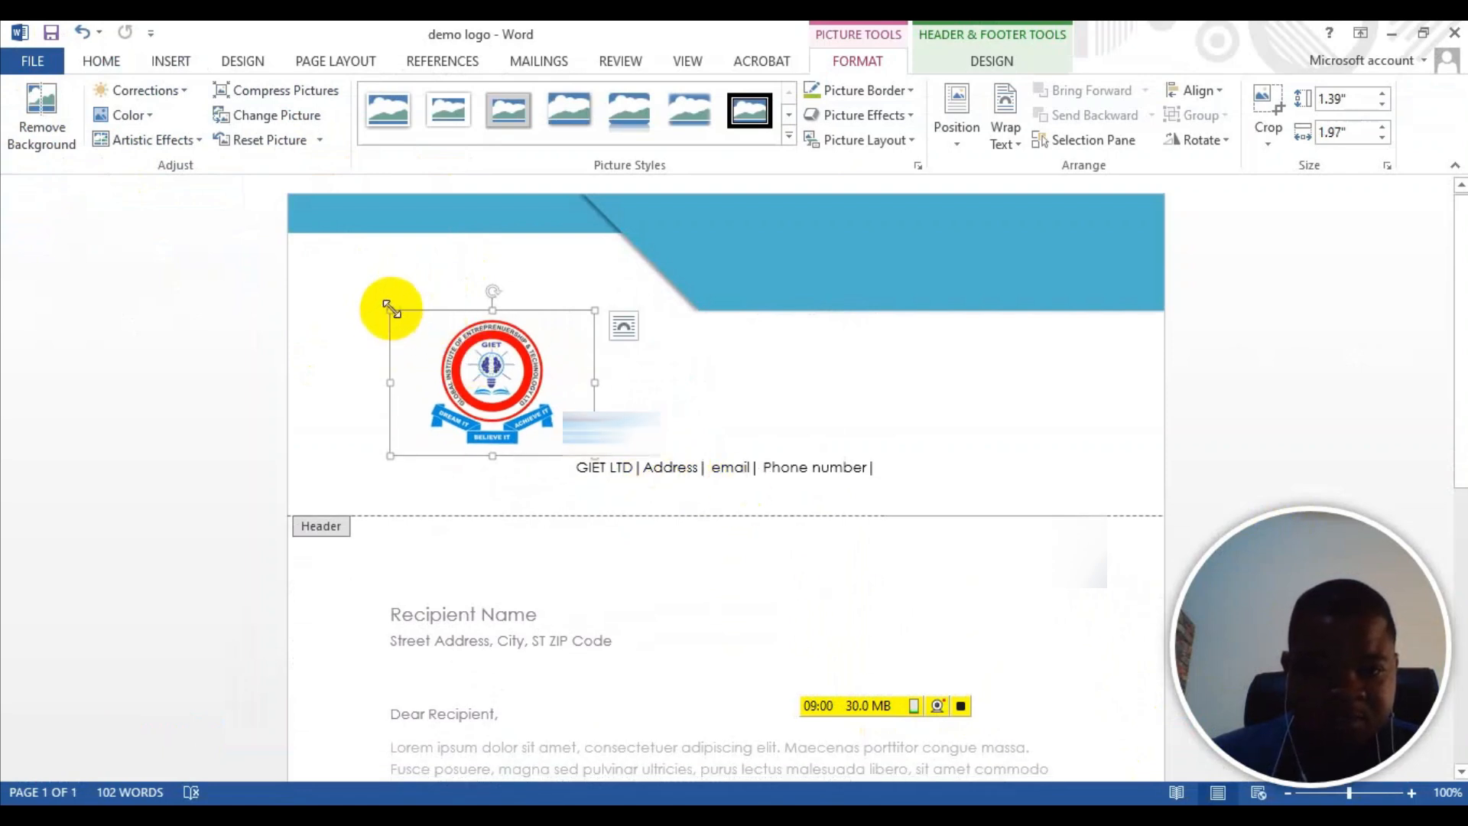
left_click_drag(390, 311, 502, 390)
left_click(508, 390)
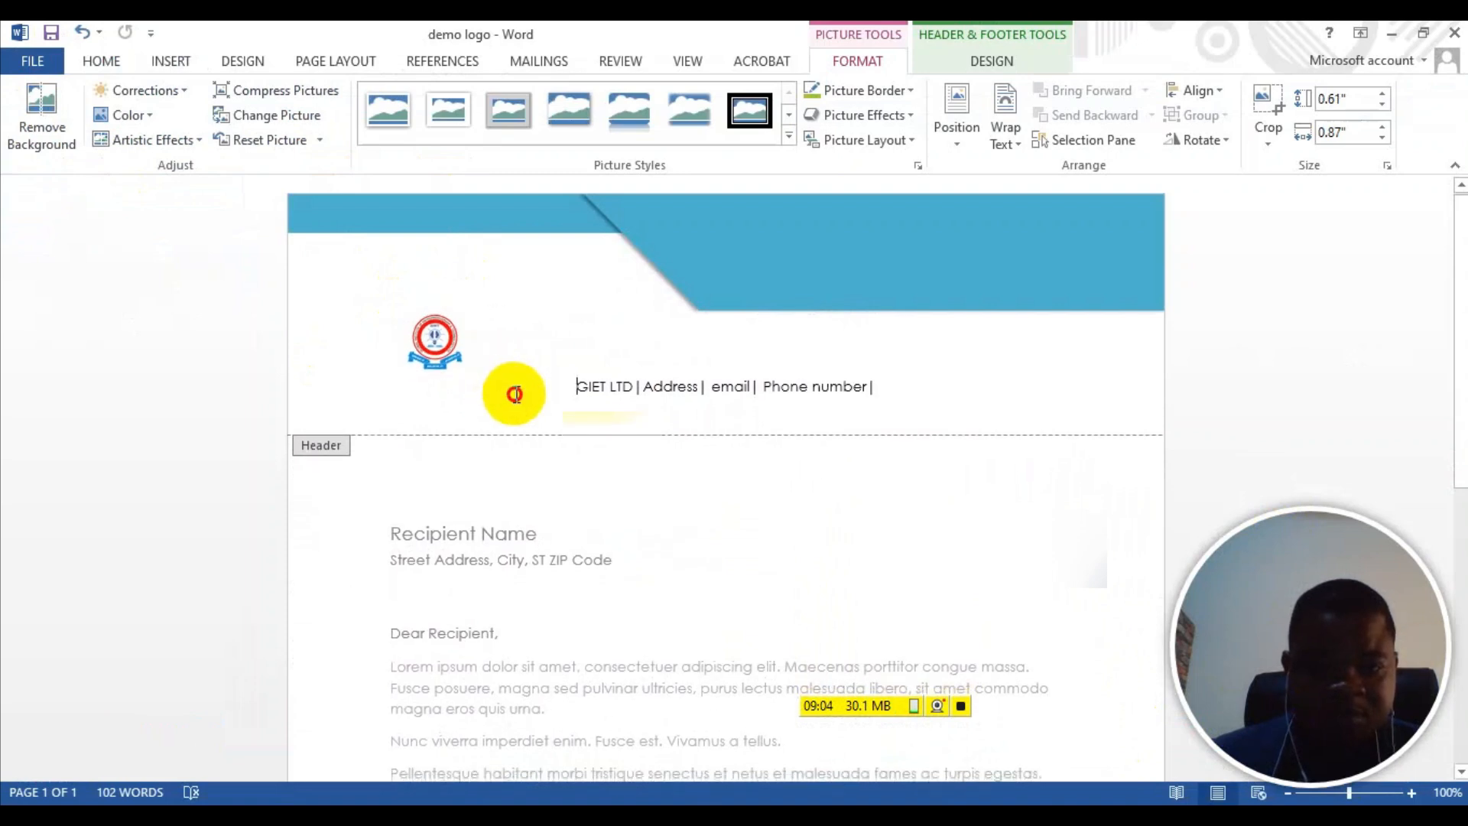
Step: Move the logo up in the header so it sits just below the thin blue band
left_click_drag(431, 337, 438, 260)
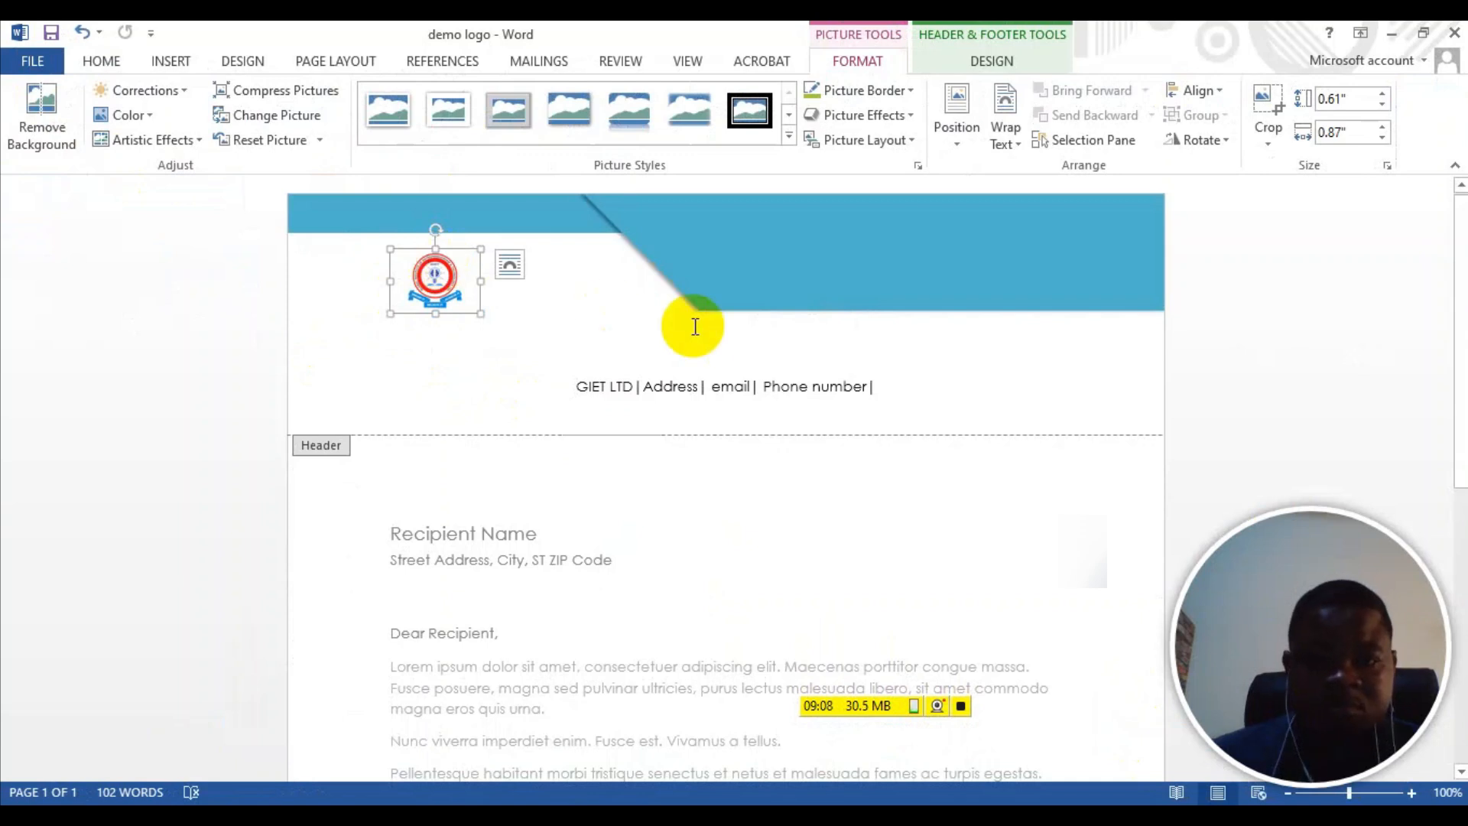
left_click(643, 306)
left_click(628, 345)
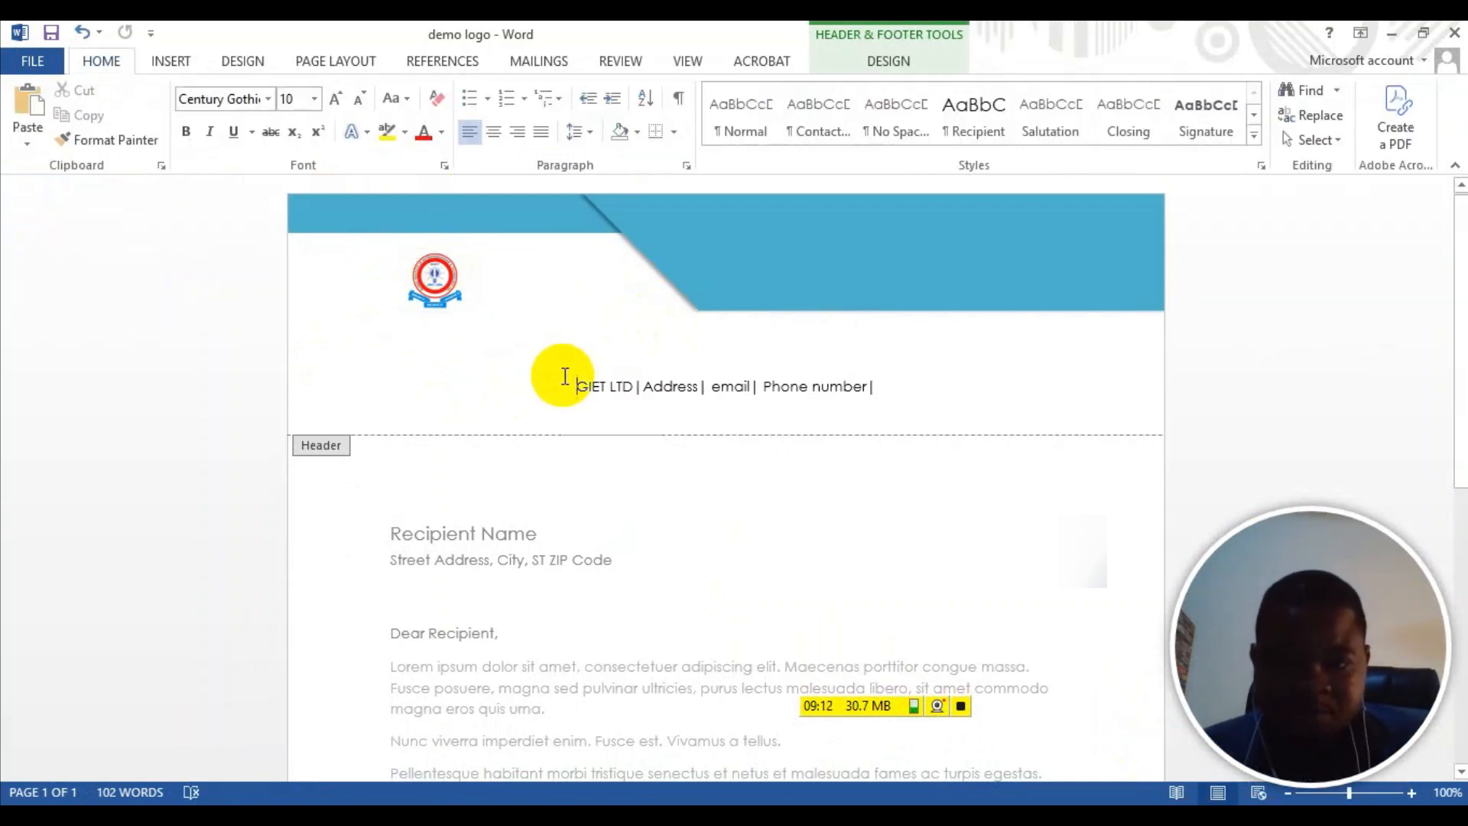
Step: Left-align the company details line and move it up by removing the empty line above it
left_click(565, 376)
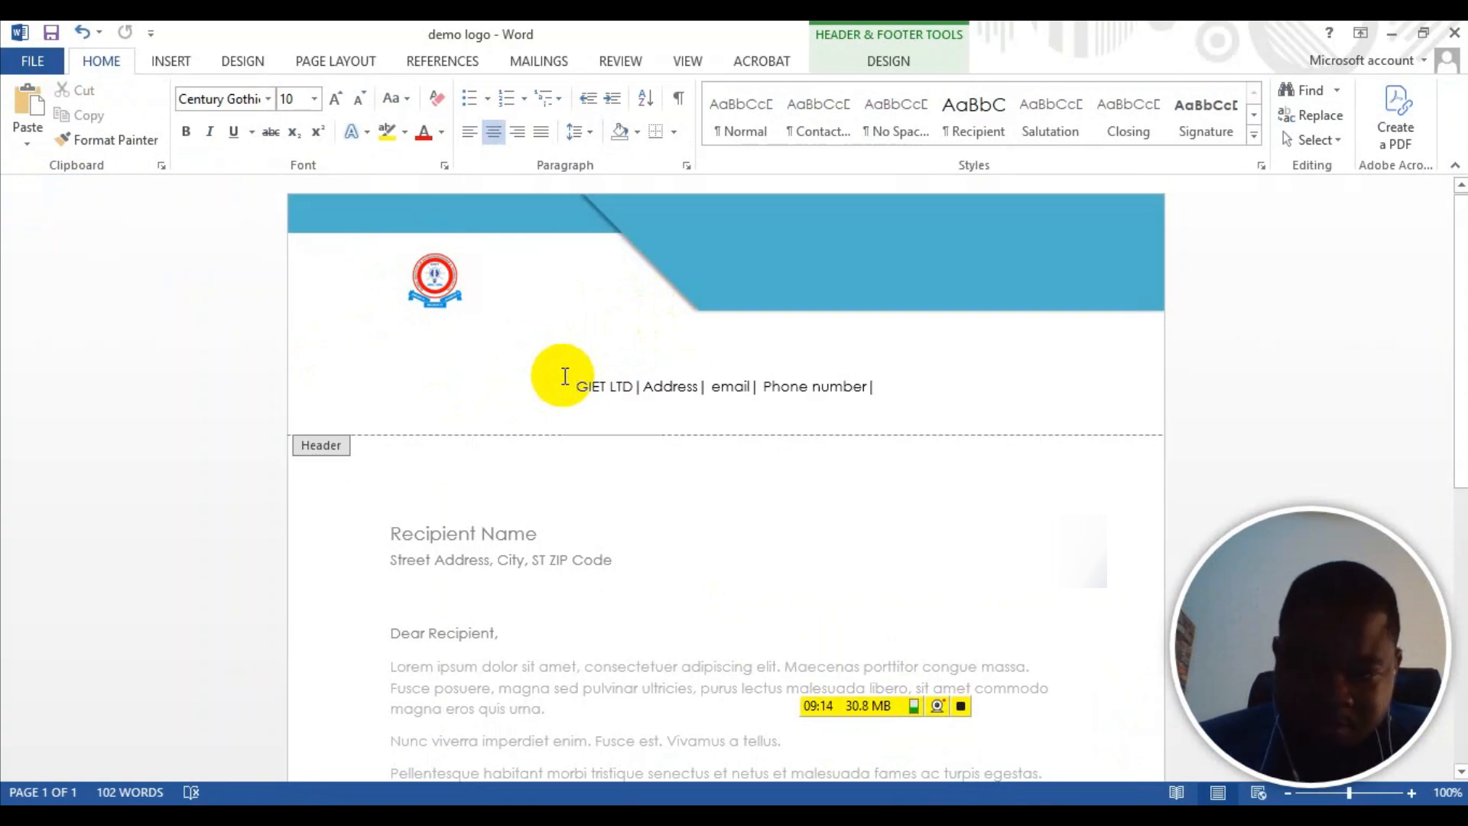
key("ctrl+l")
key("BackSpace")
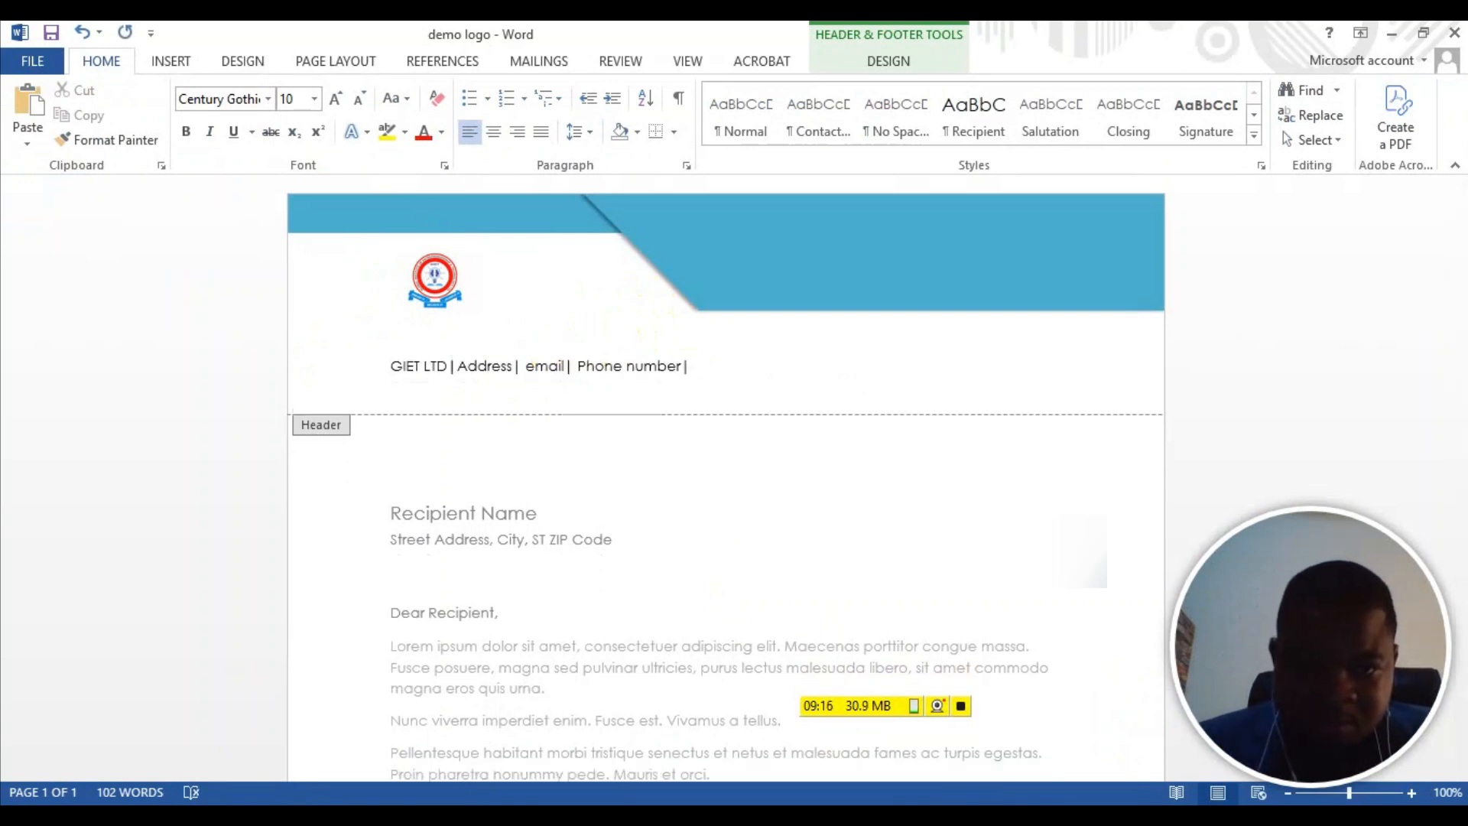
Step: Select the whole company details line in the header and center it again
left_click(579, 367)
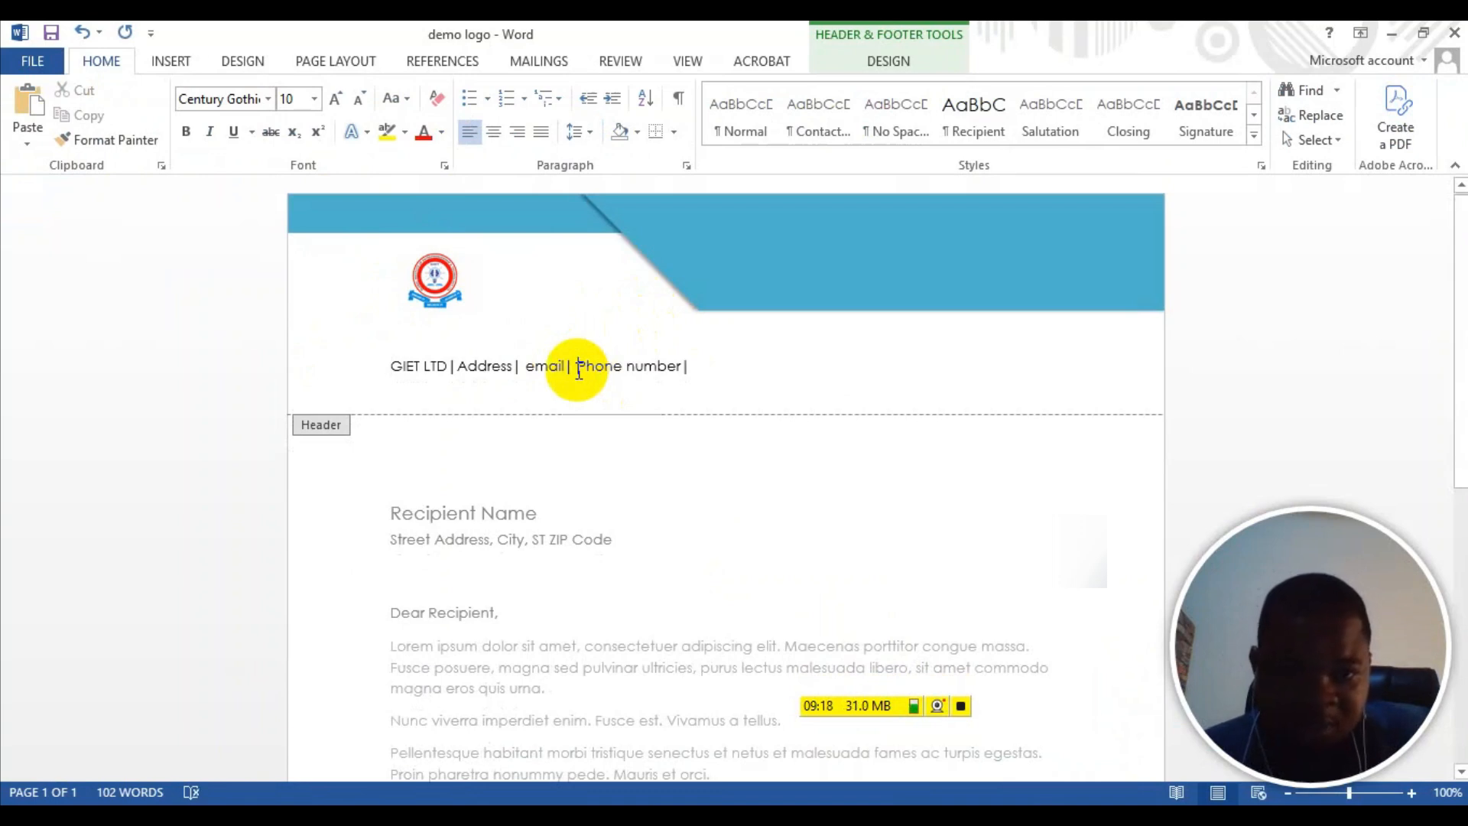
left_click_drag(714, 367, 403, 370)
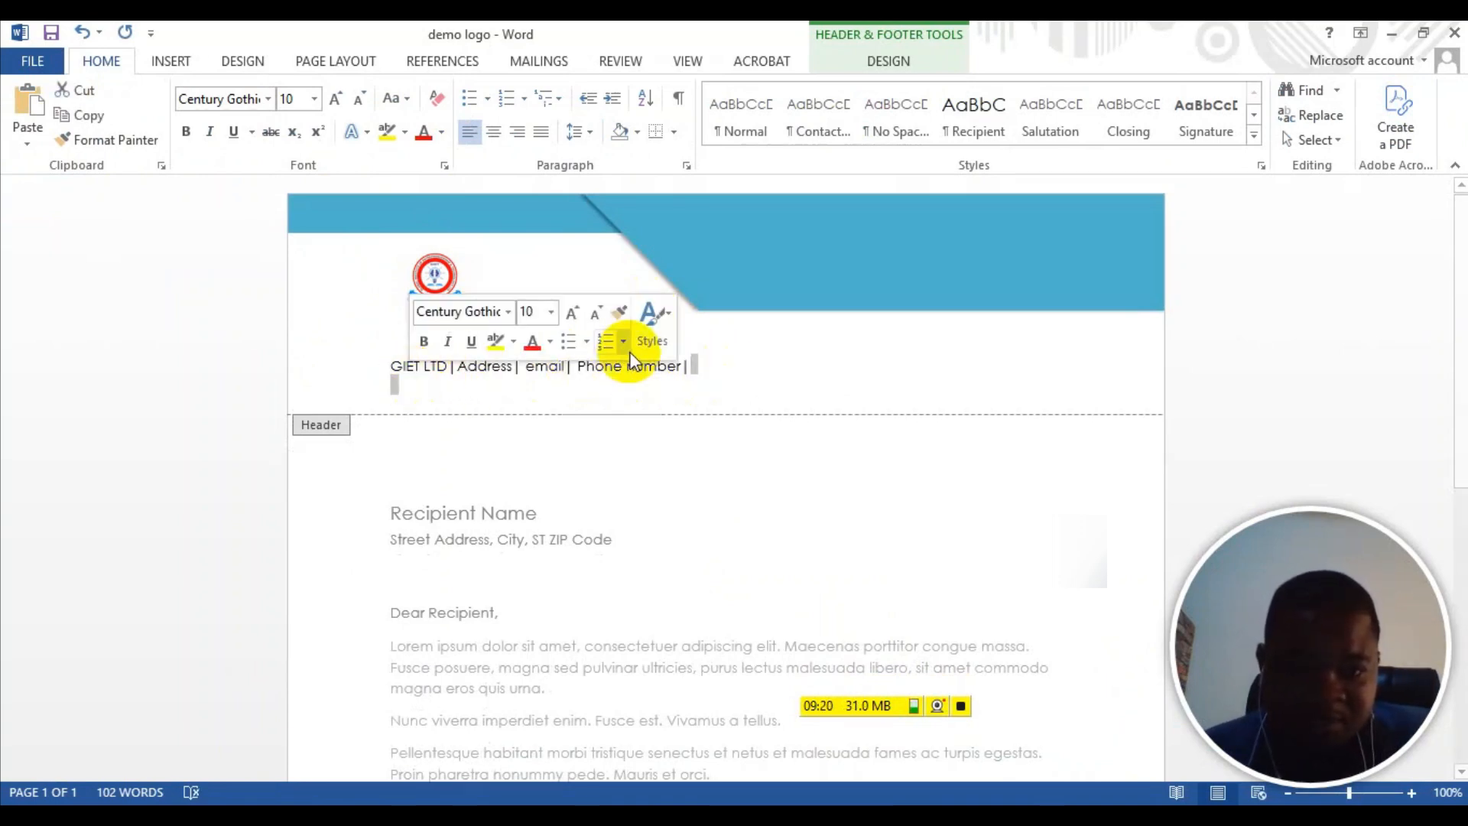
left_click(394, 367)
left_click_drag(396, 367, 700, 367)
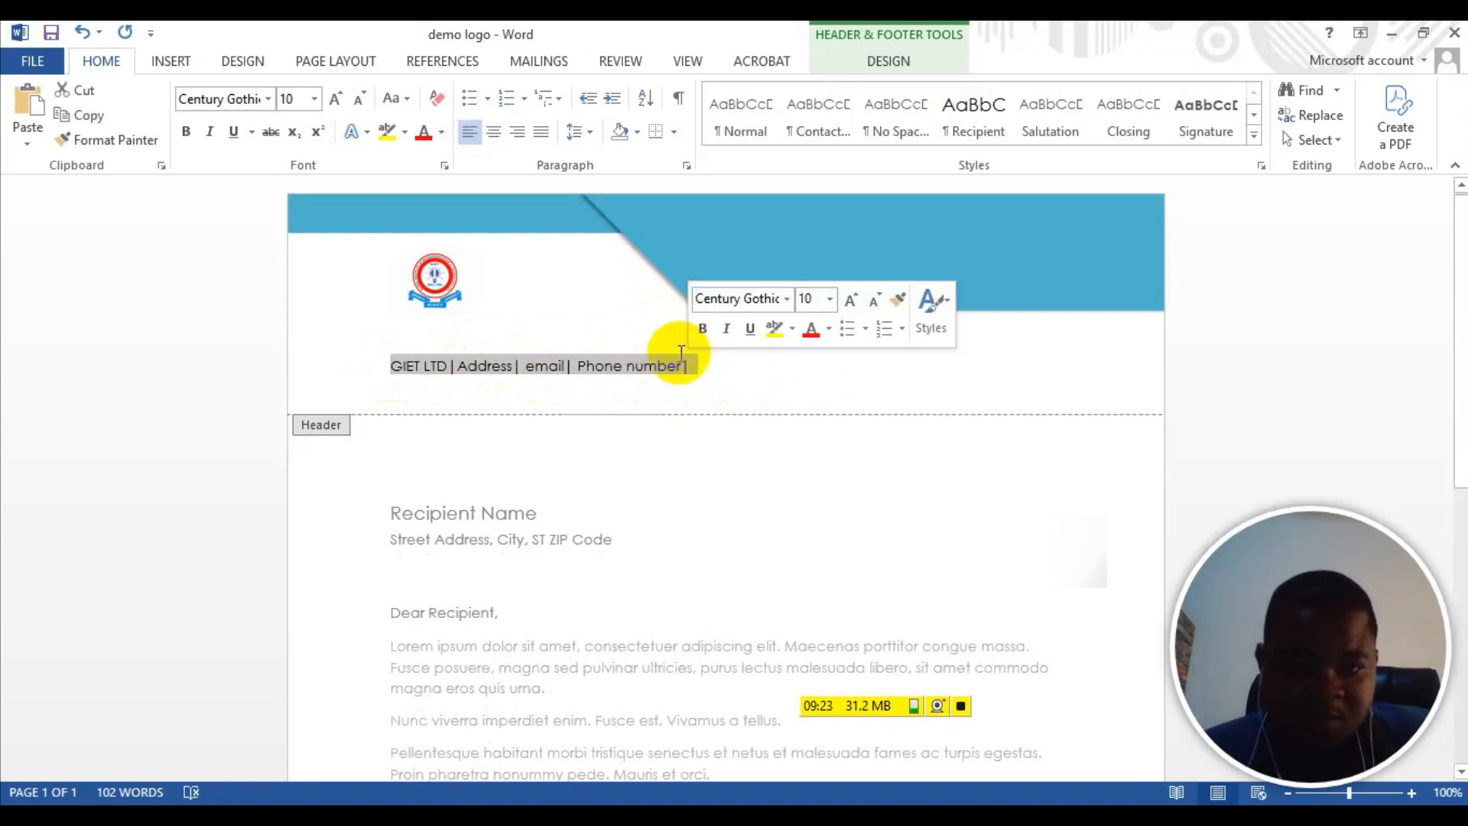
left_click(502, 136)
left_click(999, 377)
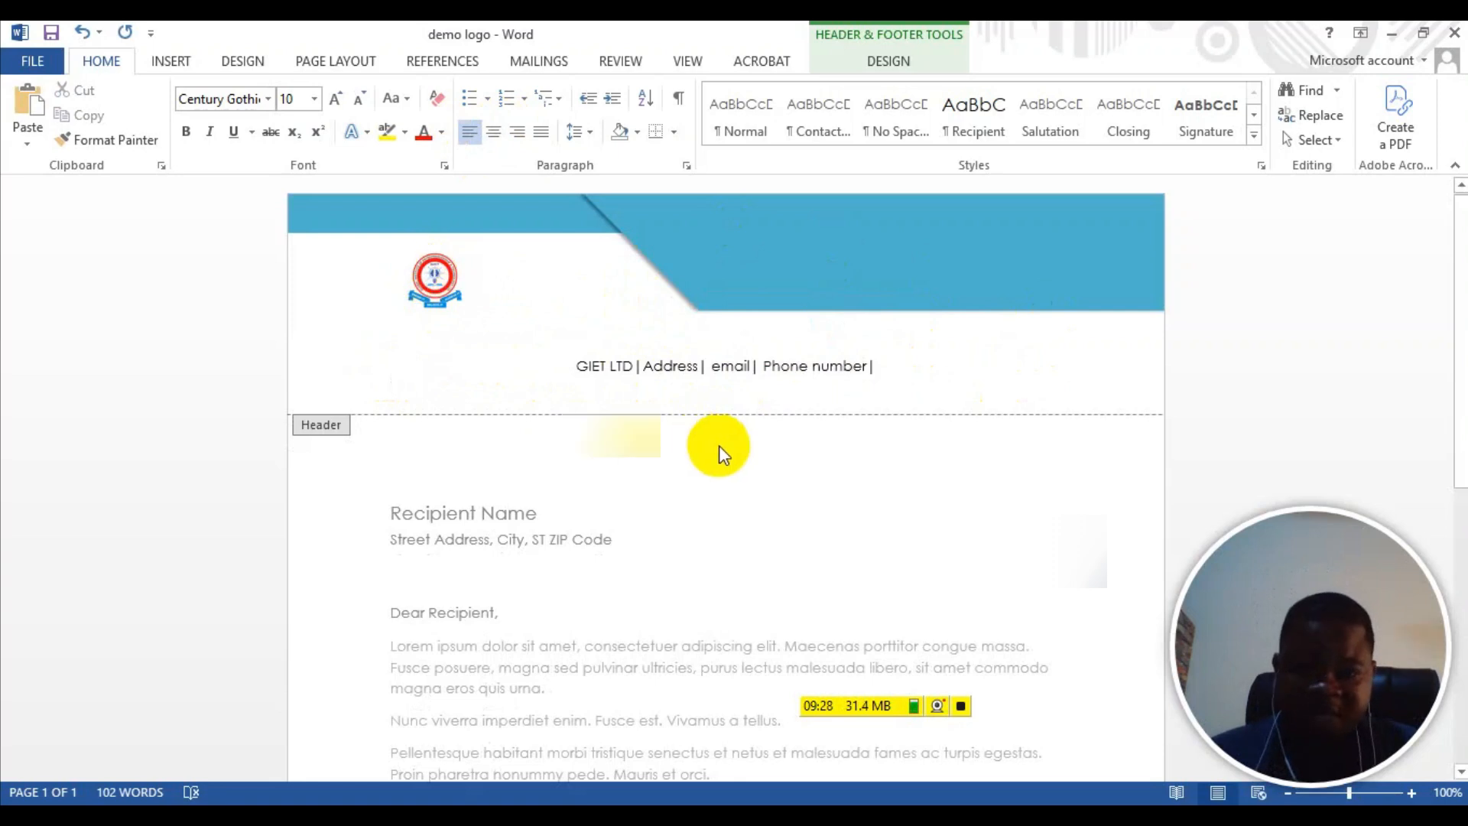
Step: Enter the company name GIET LTD over the large blue shape in the header
left_click(724, 260)
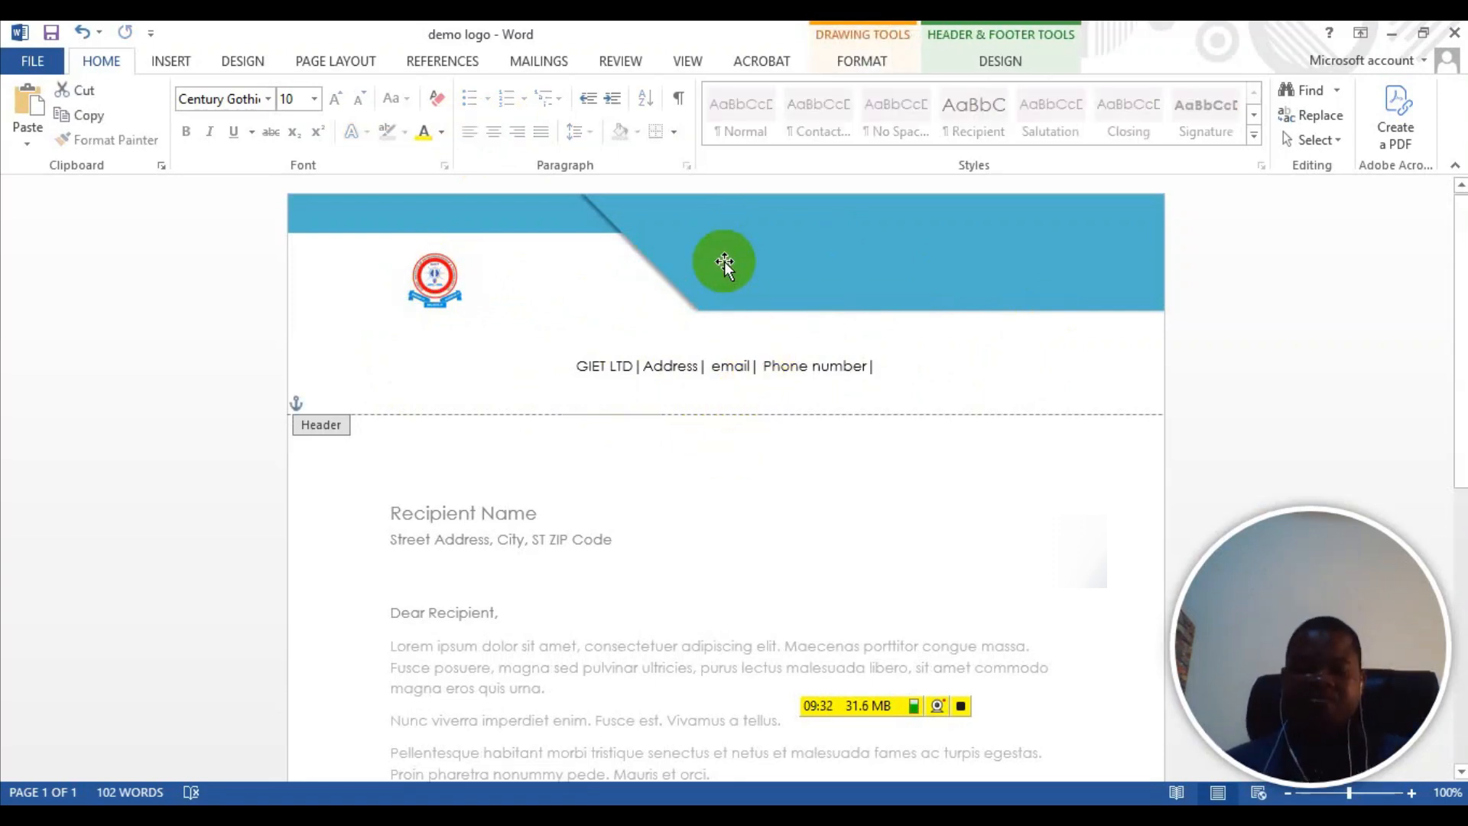
left_click(874, 244)
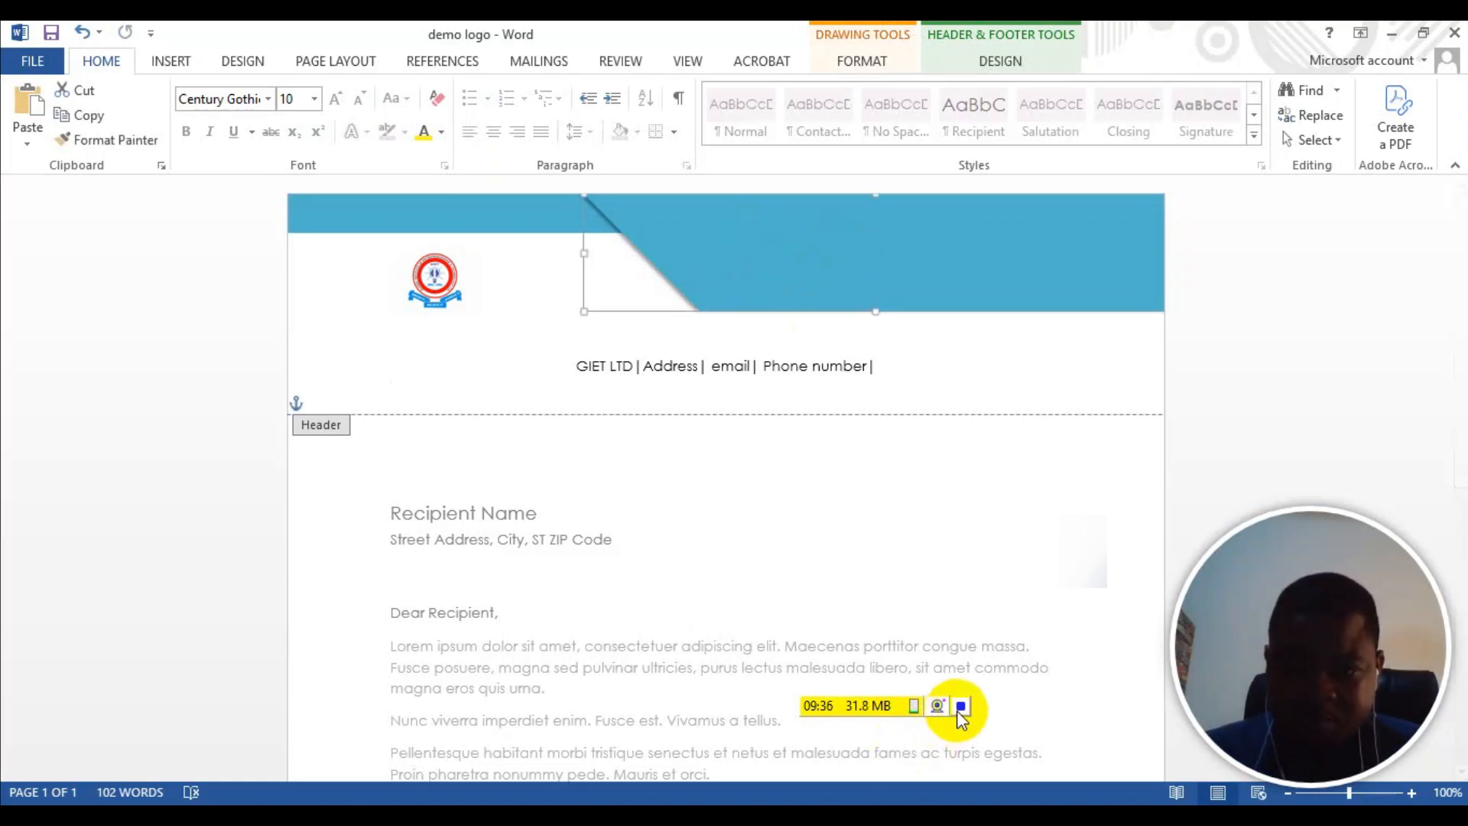
left_click(737, 302)
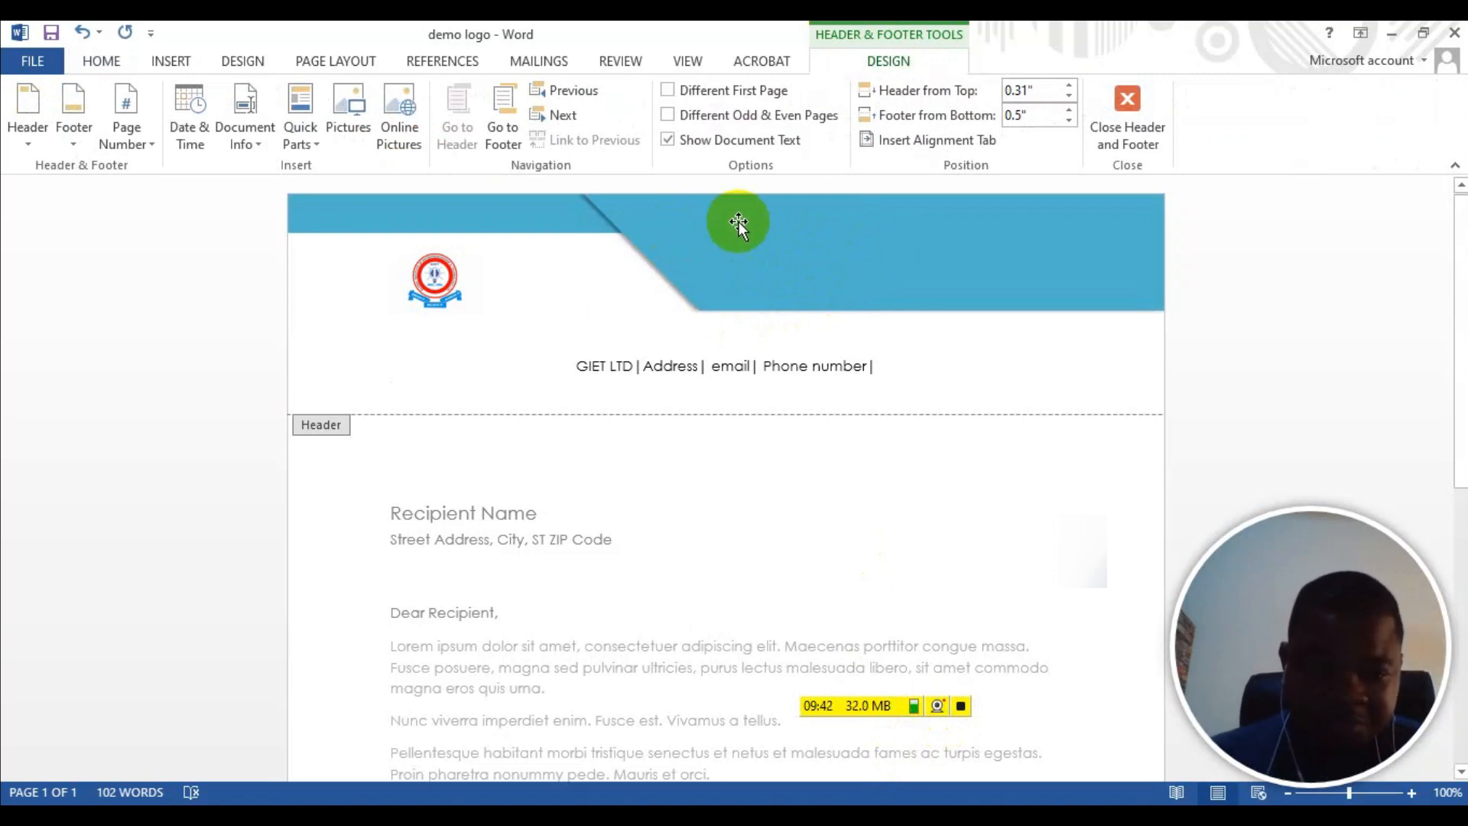
type("GIET LTD")
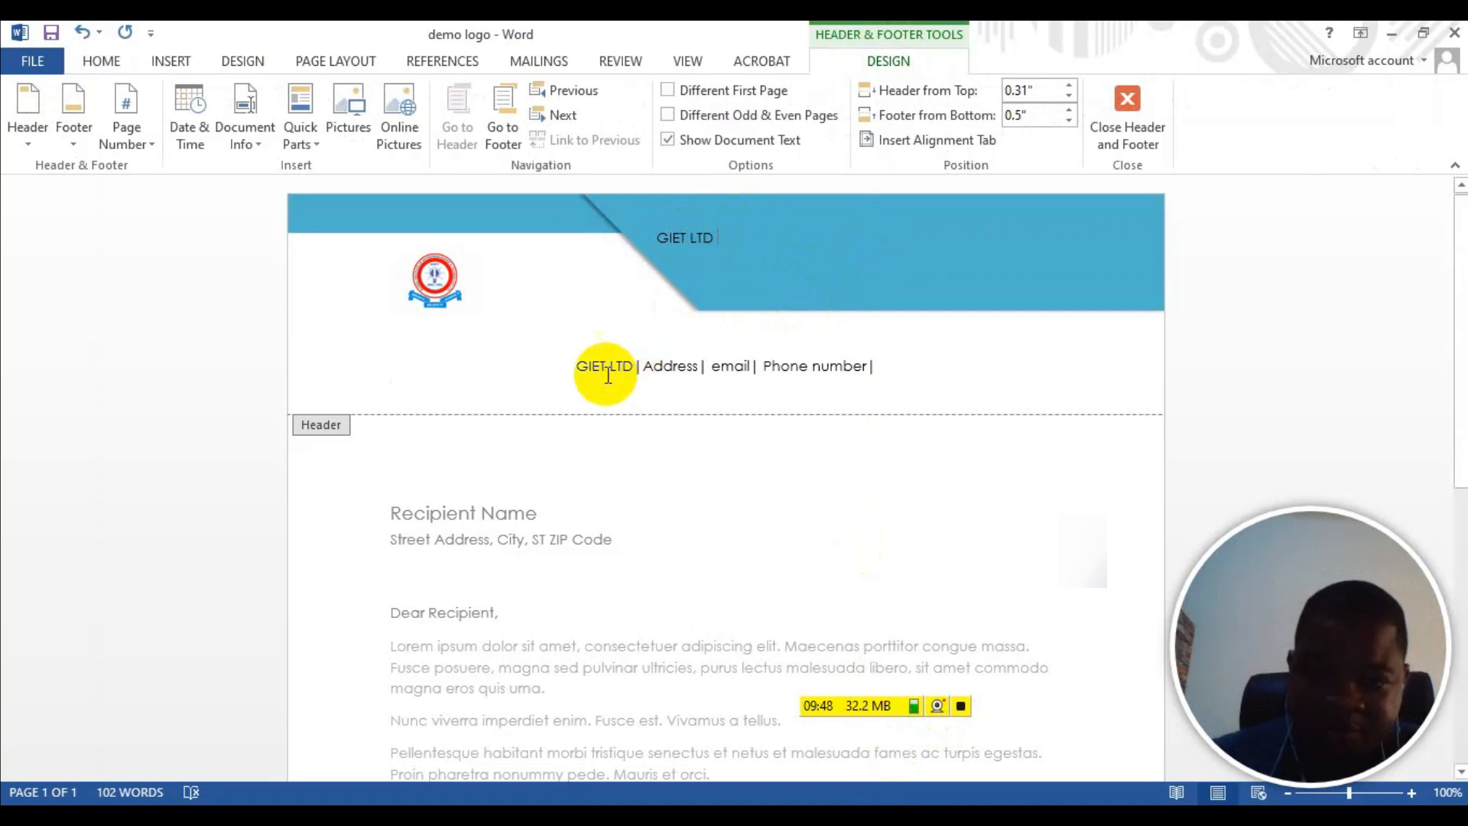
Step: Set the font size of the GIET LTD text on the blue shape to 20
left_click(639, 365)
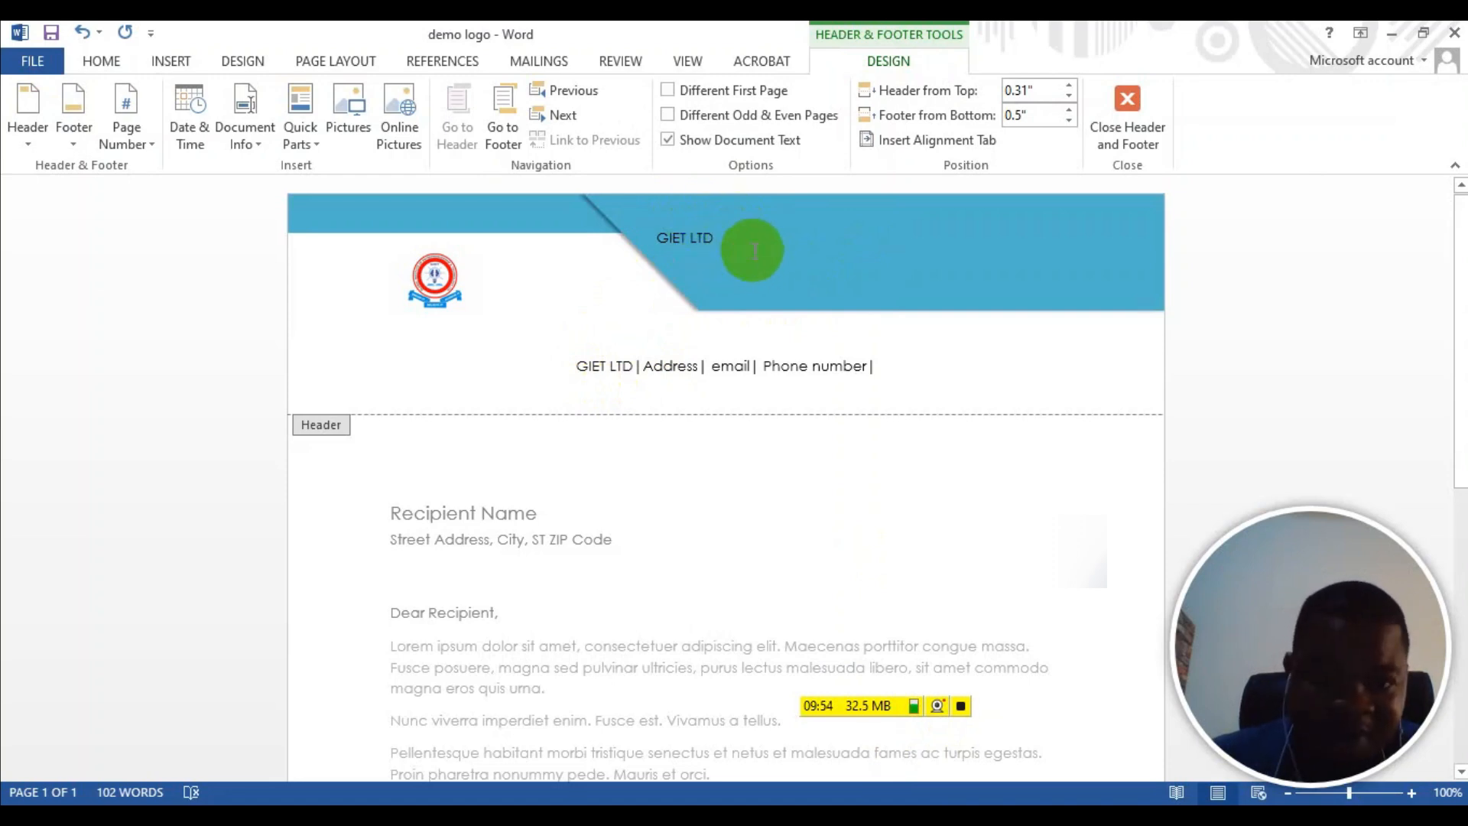
left_click(718, 238)
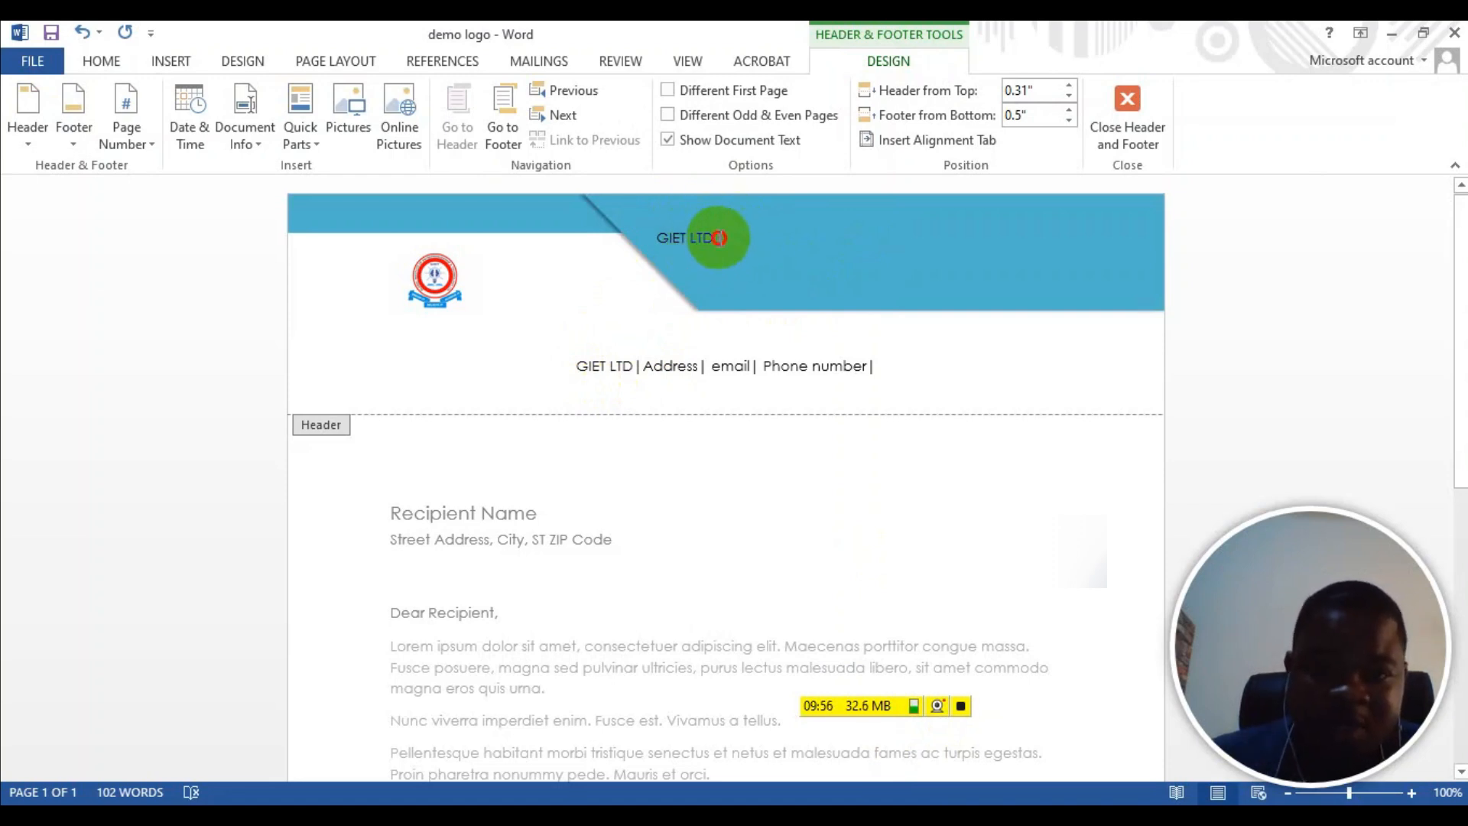
left_click_drag(719, 238, 657, 237)
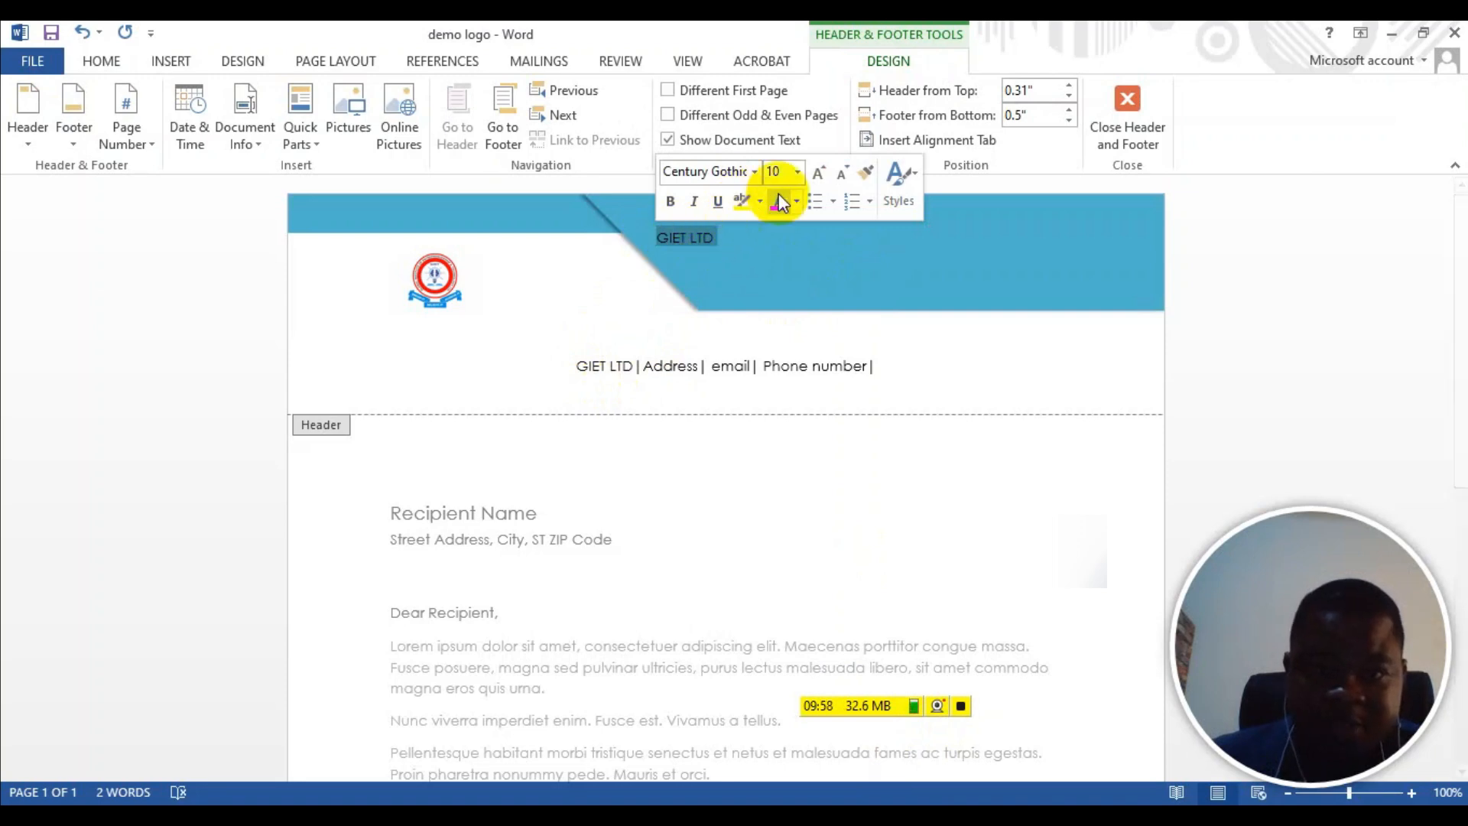
left_click(797, 175)
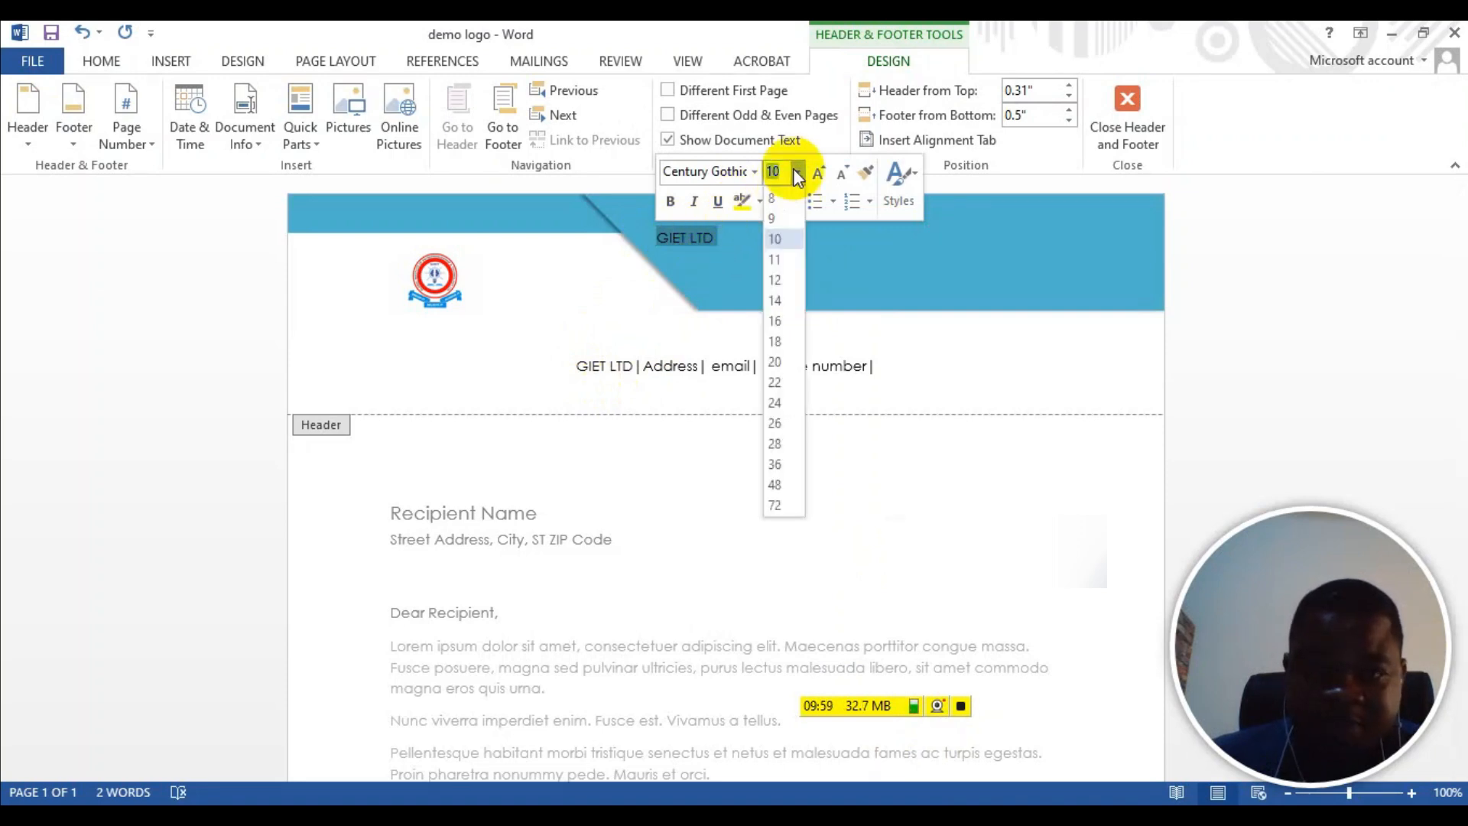
left_click(779, 364)
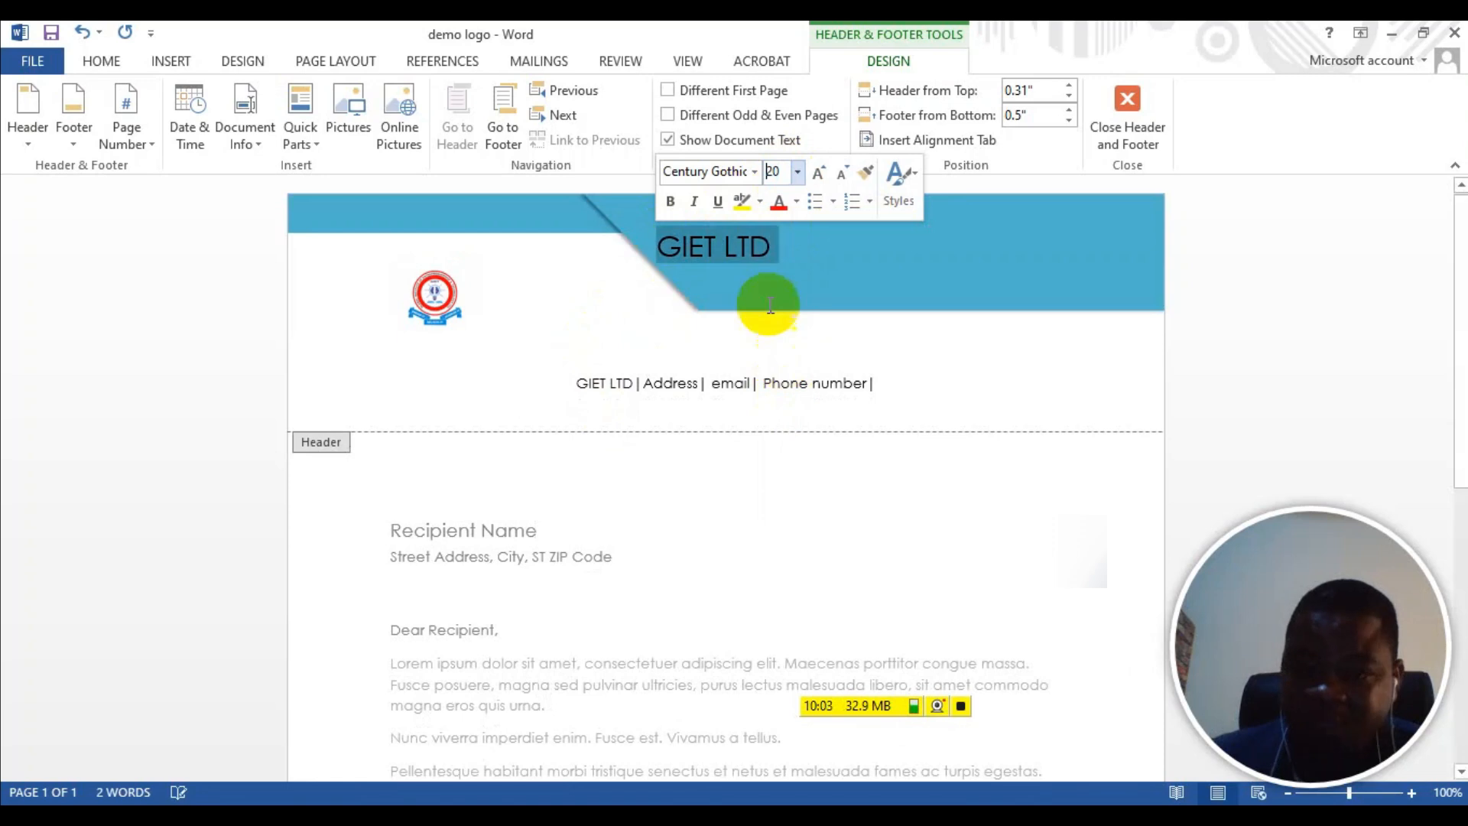
Step: Indent the GIET LTD title so it sits further right, near the middle of the blue shape
left_click(784, 247)
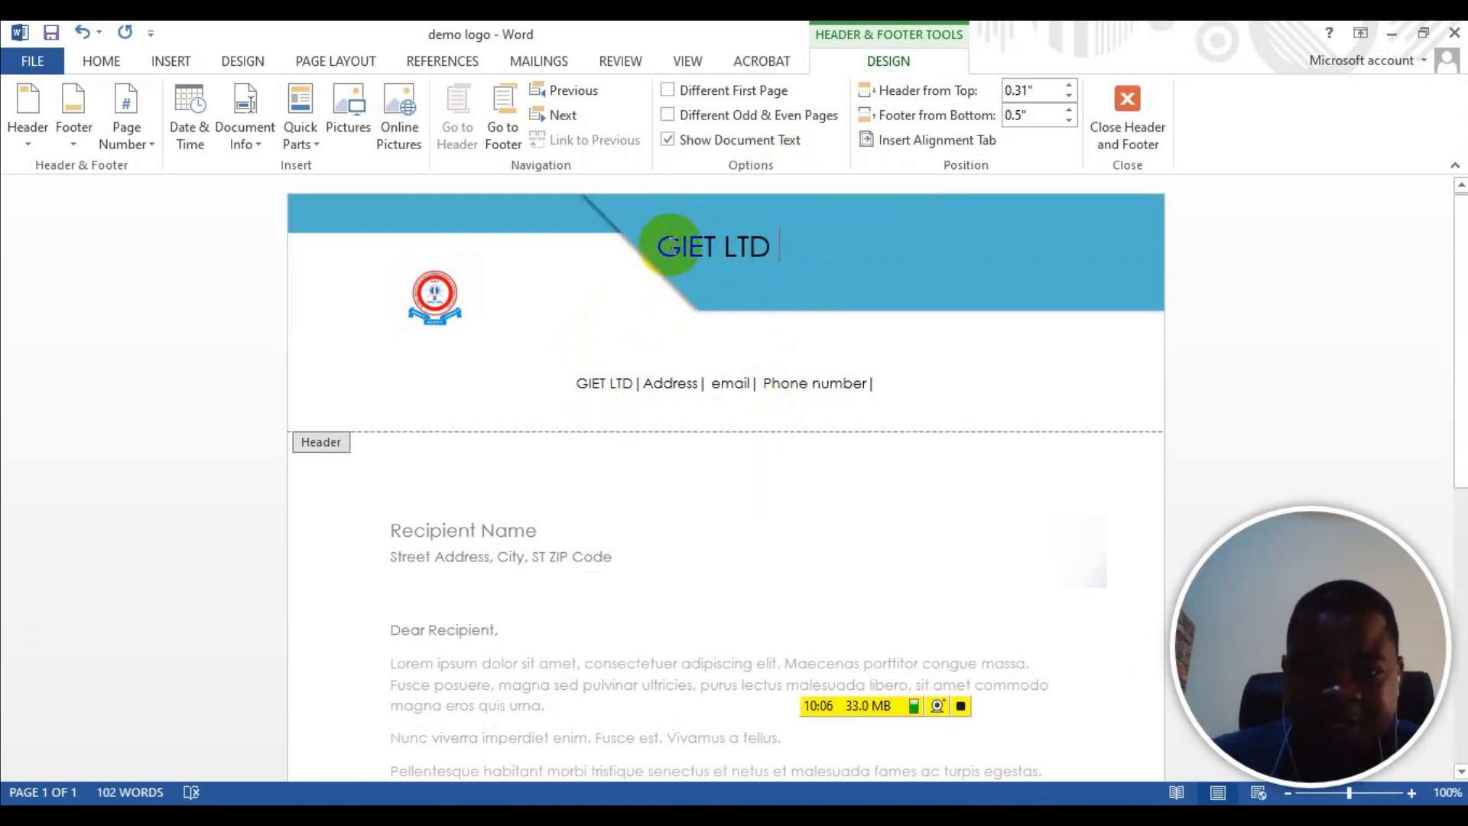
left_click(659, 246)
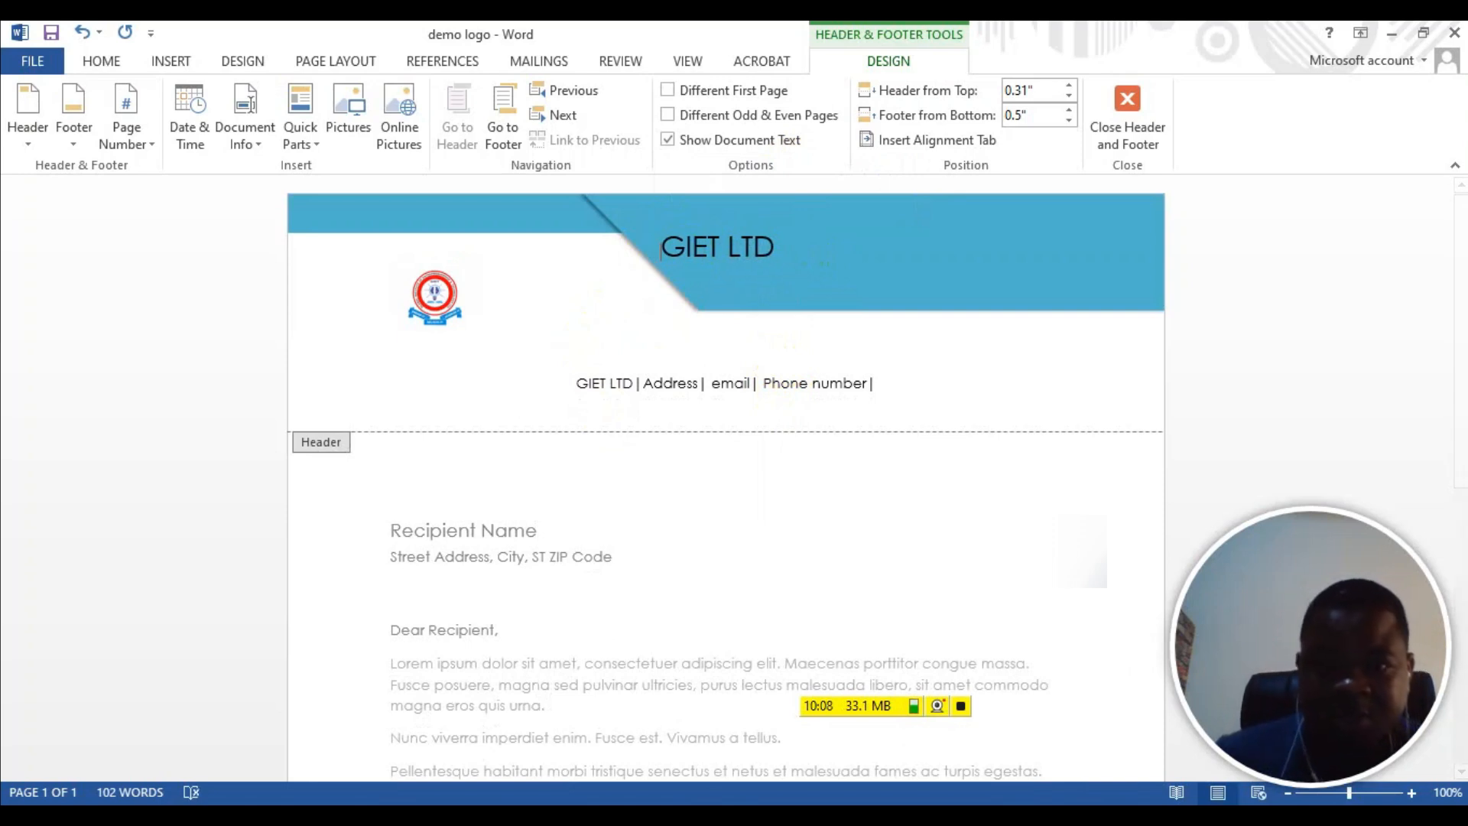
key("Tab")
key("Tab")
key("Tab")
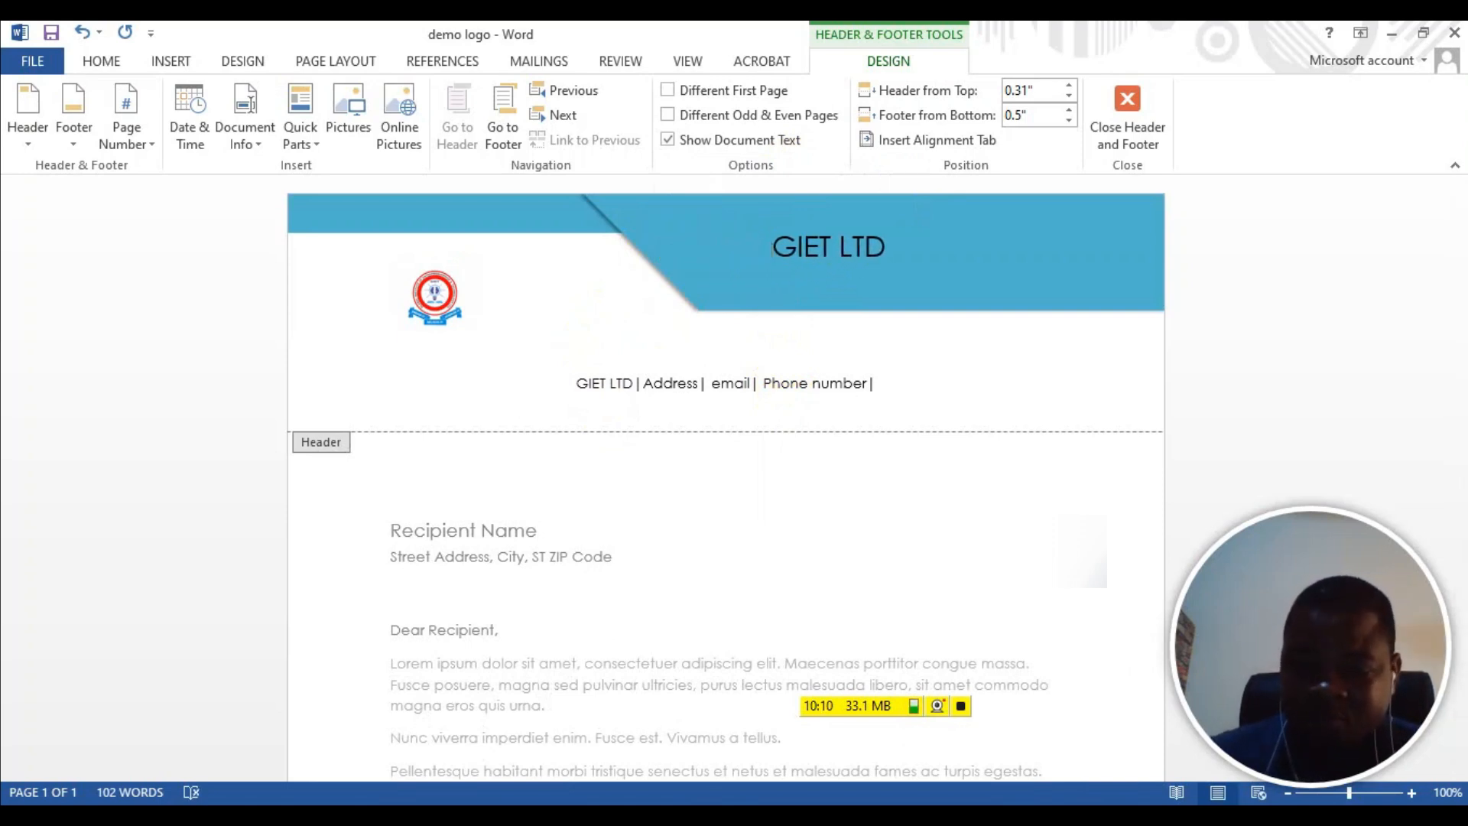
key("BackSpace")
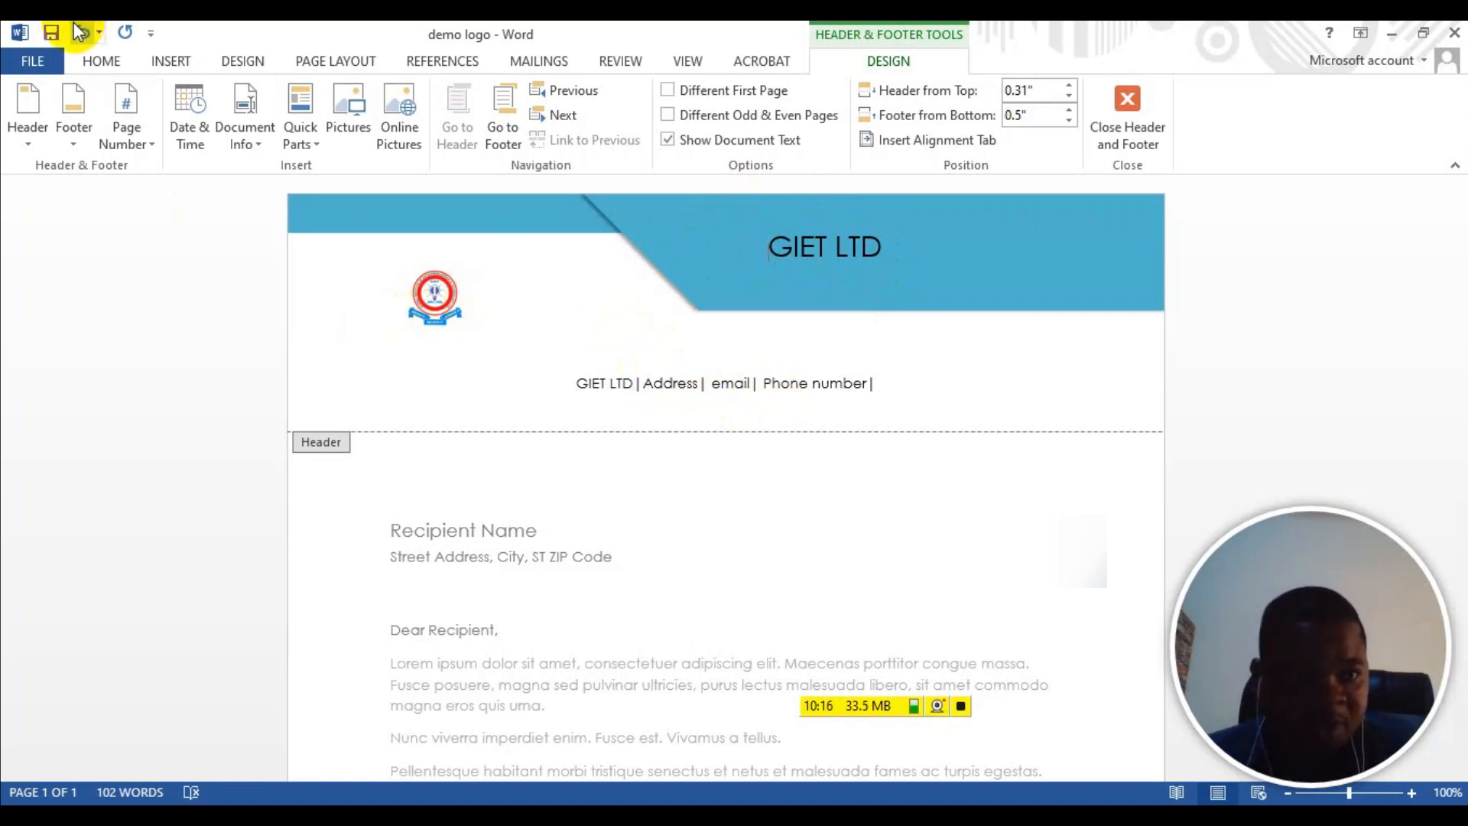
Step: Save the letterhead document and look over the page below the header
left_click(50, 34)
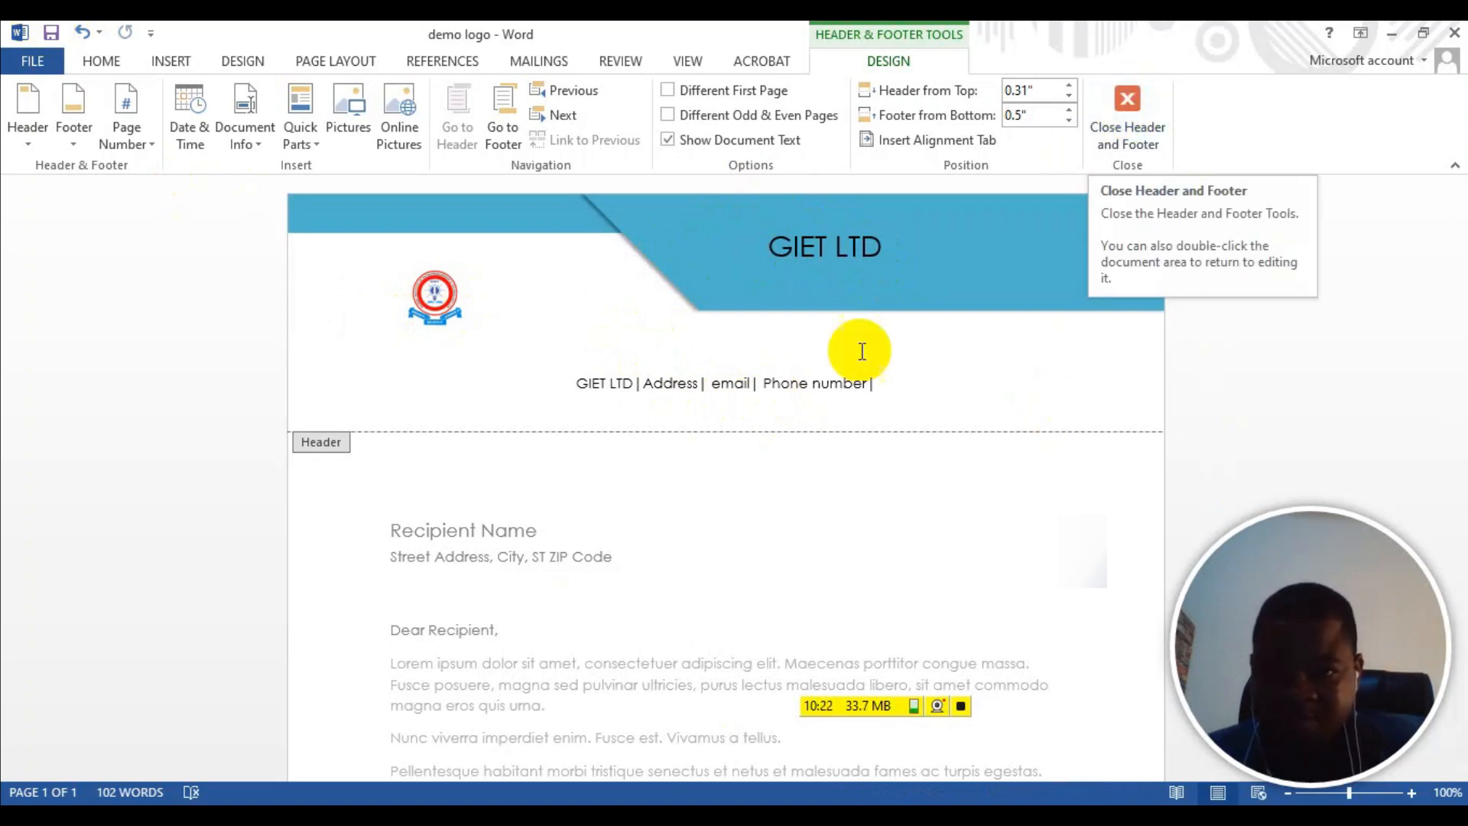
scroll(845, 417, "down", 6)
scroll(765, 398, "up", 2)
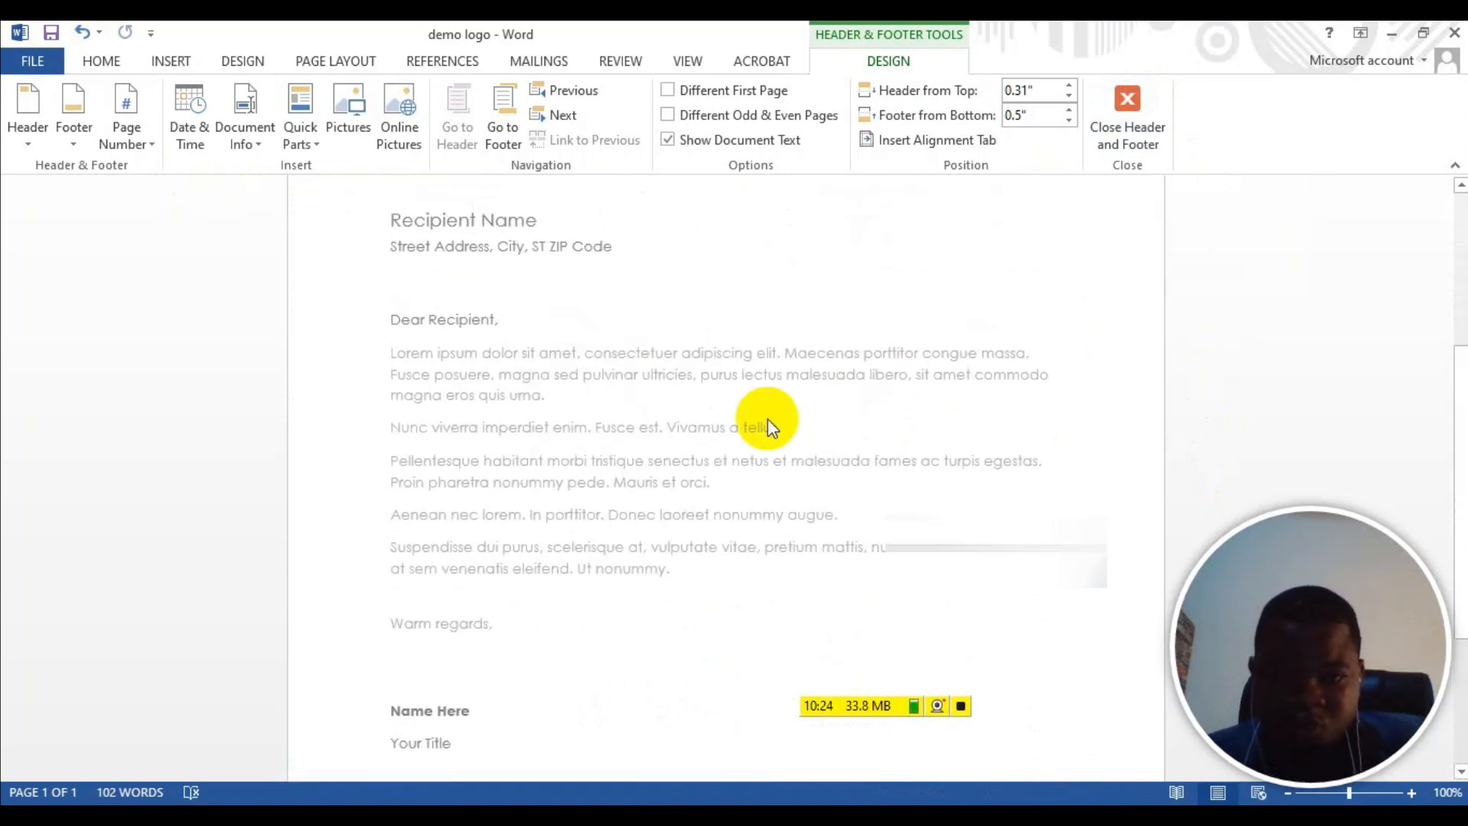
scroll(780, 417, "up", 2)
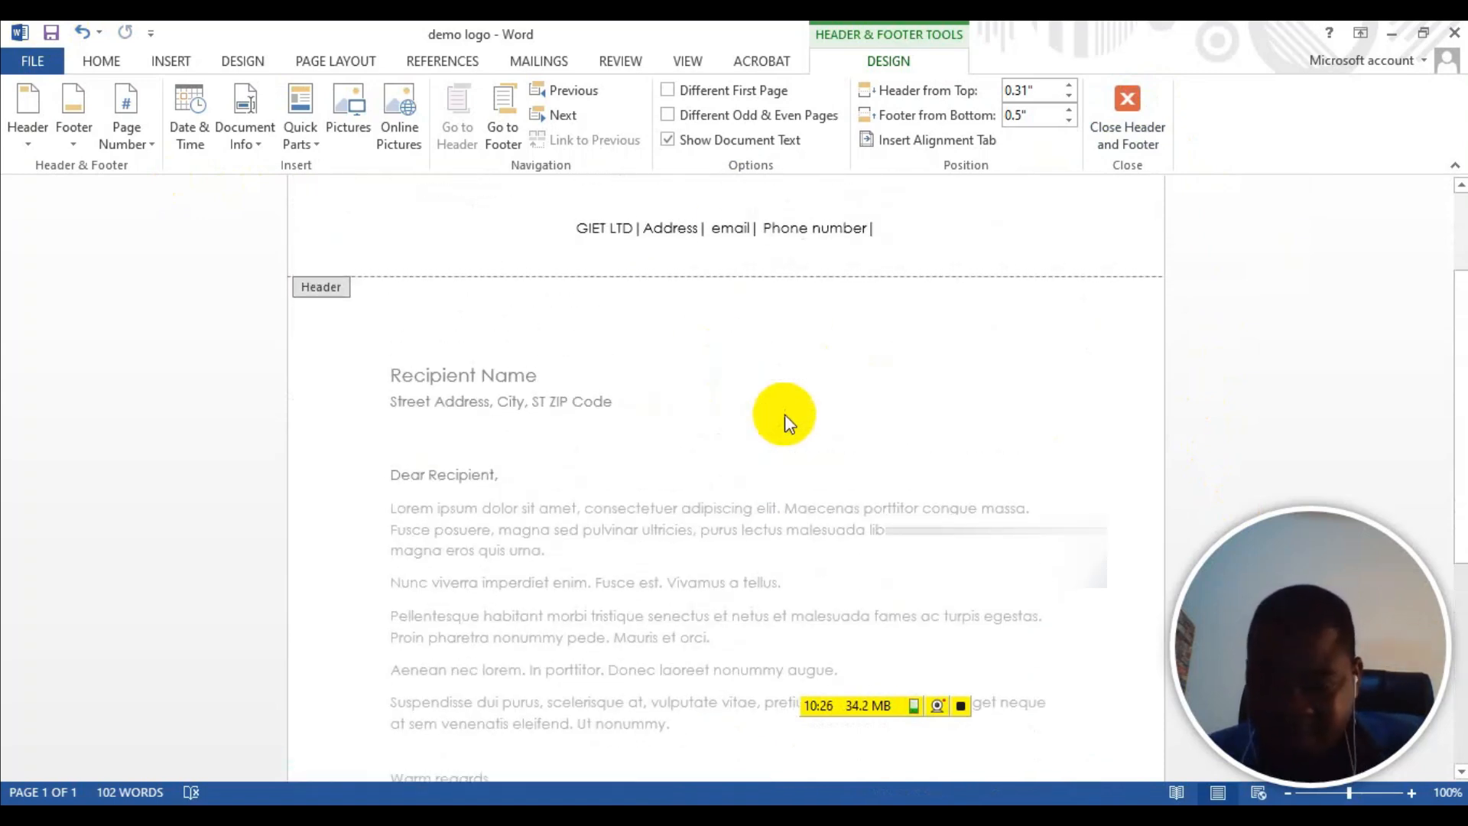
Step: Leave the header editing mode and return to the body of the letter
left_click(1129, 127)
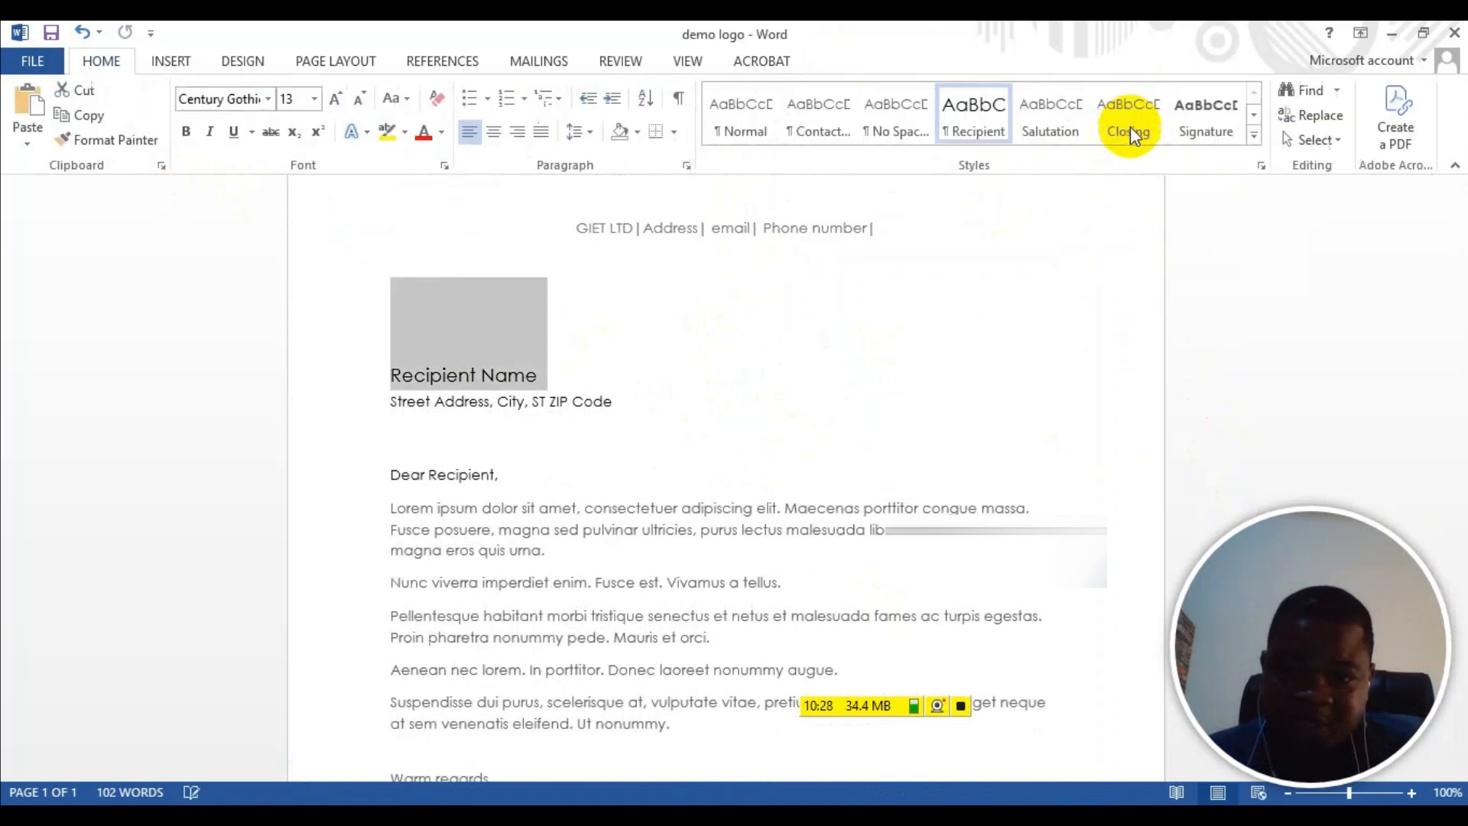
left_click(1032, 436)
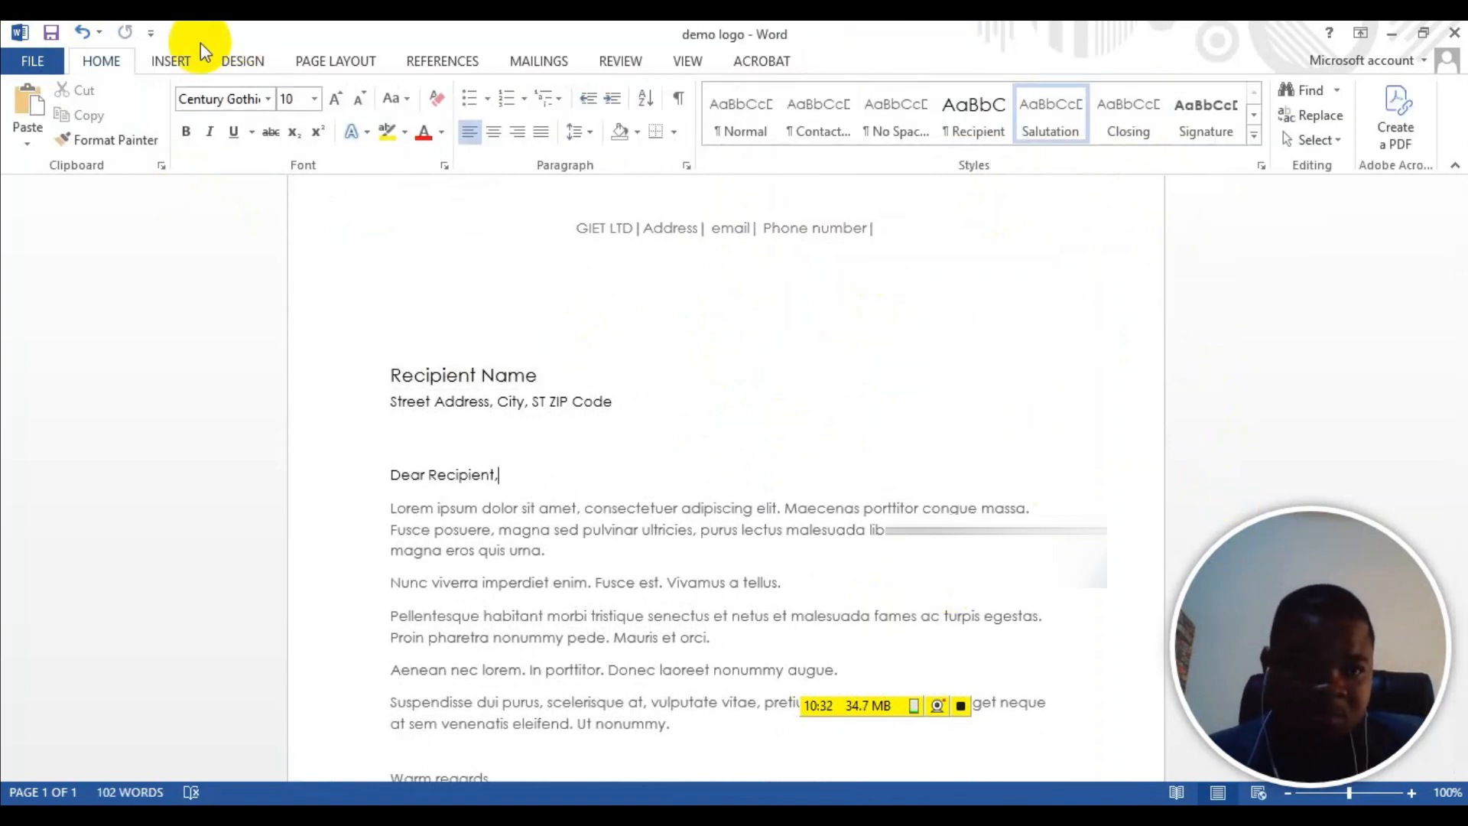
Step: Add the GIET logo as a custom picture watermark behind the letter text, with Auto scale and Washout
left_click(173, 61)
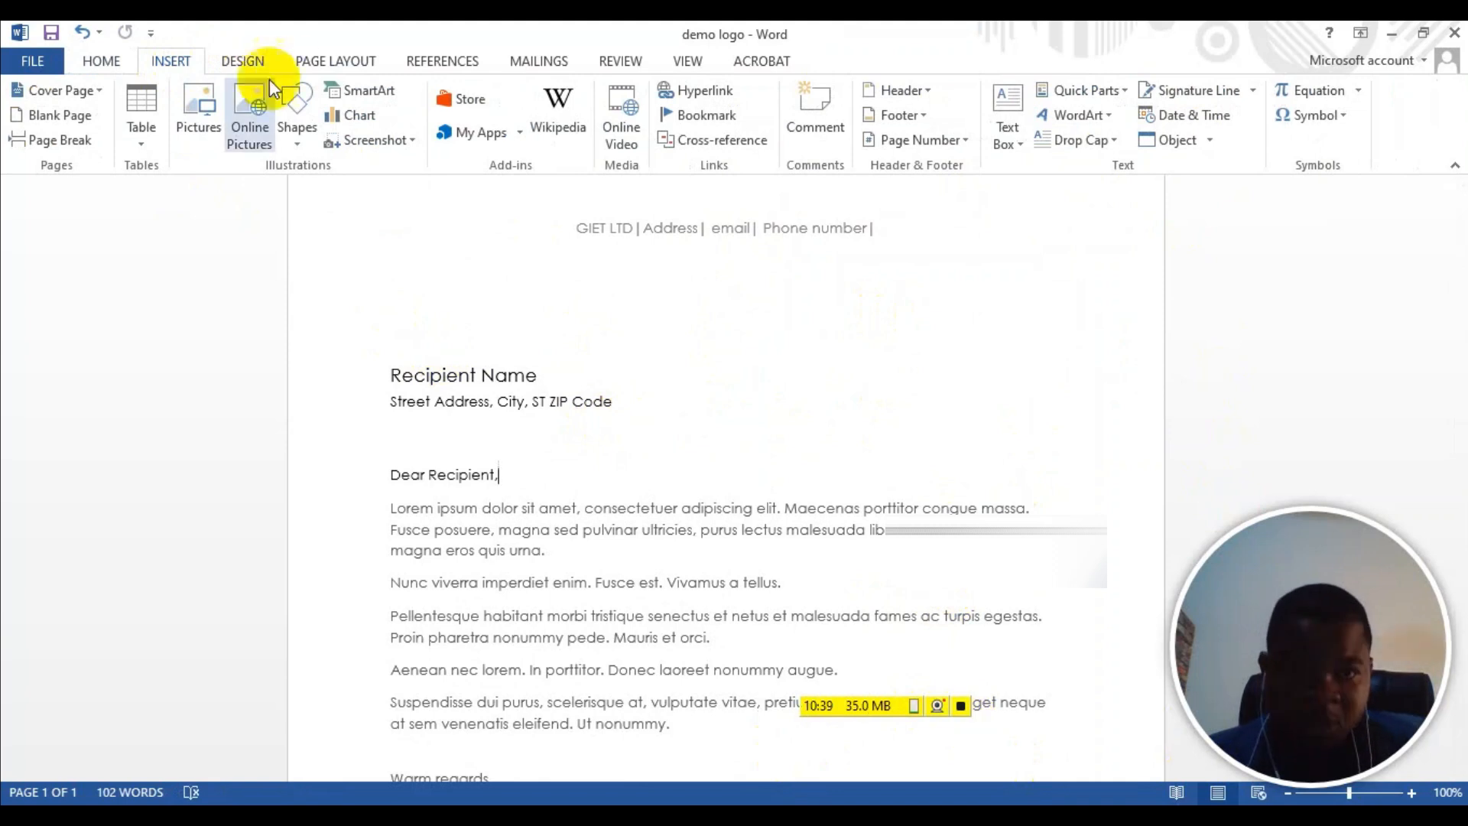
left_click(243, 61)
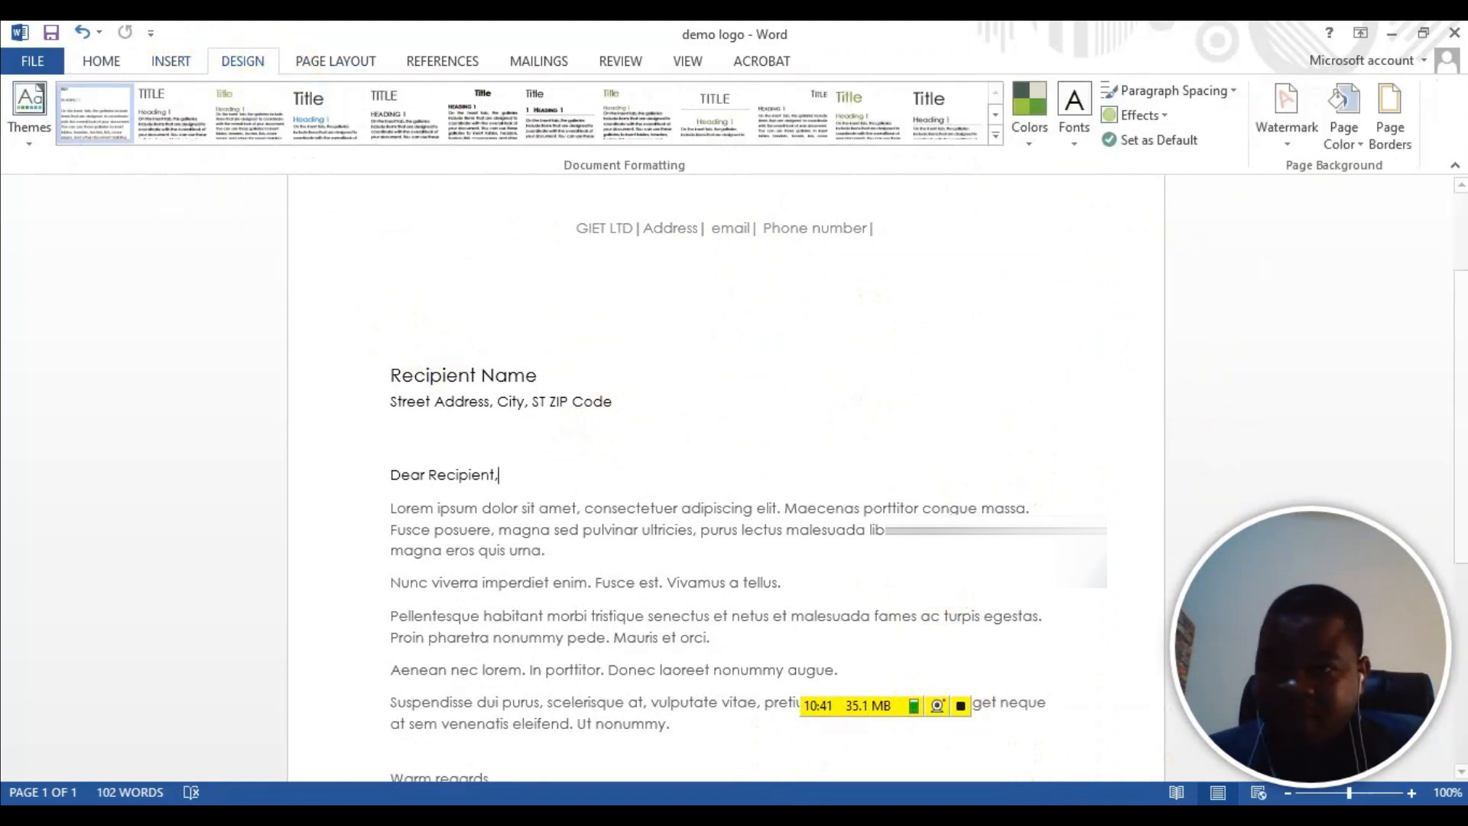
left_click(1283, 127)
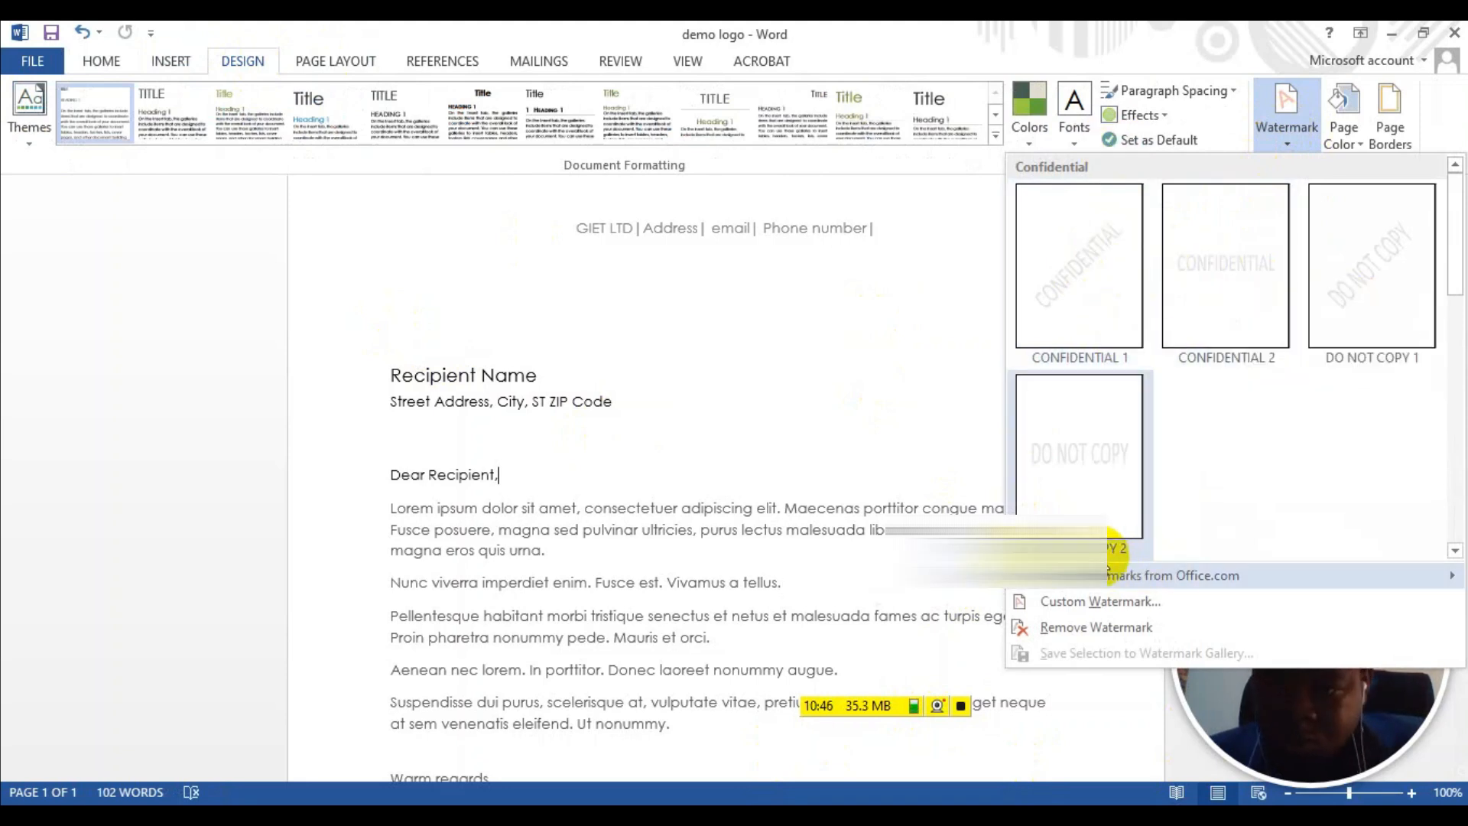
left_click(1103, 608)
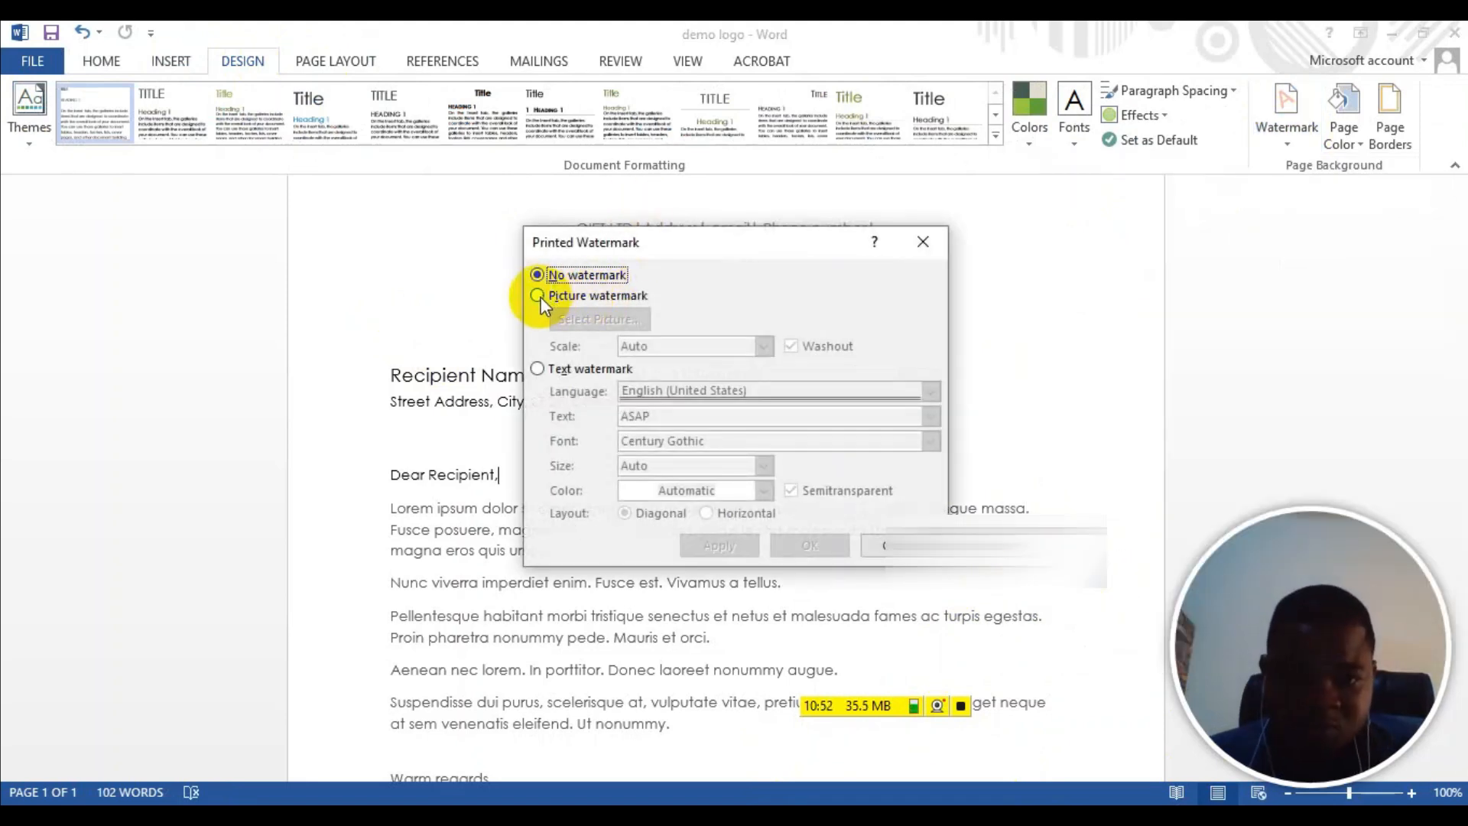
left_click(538, 296)
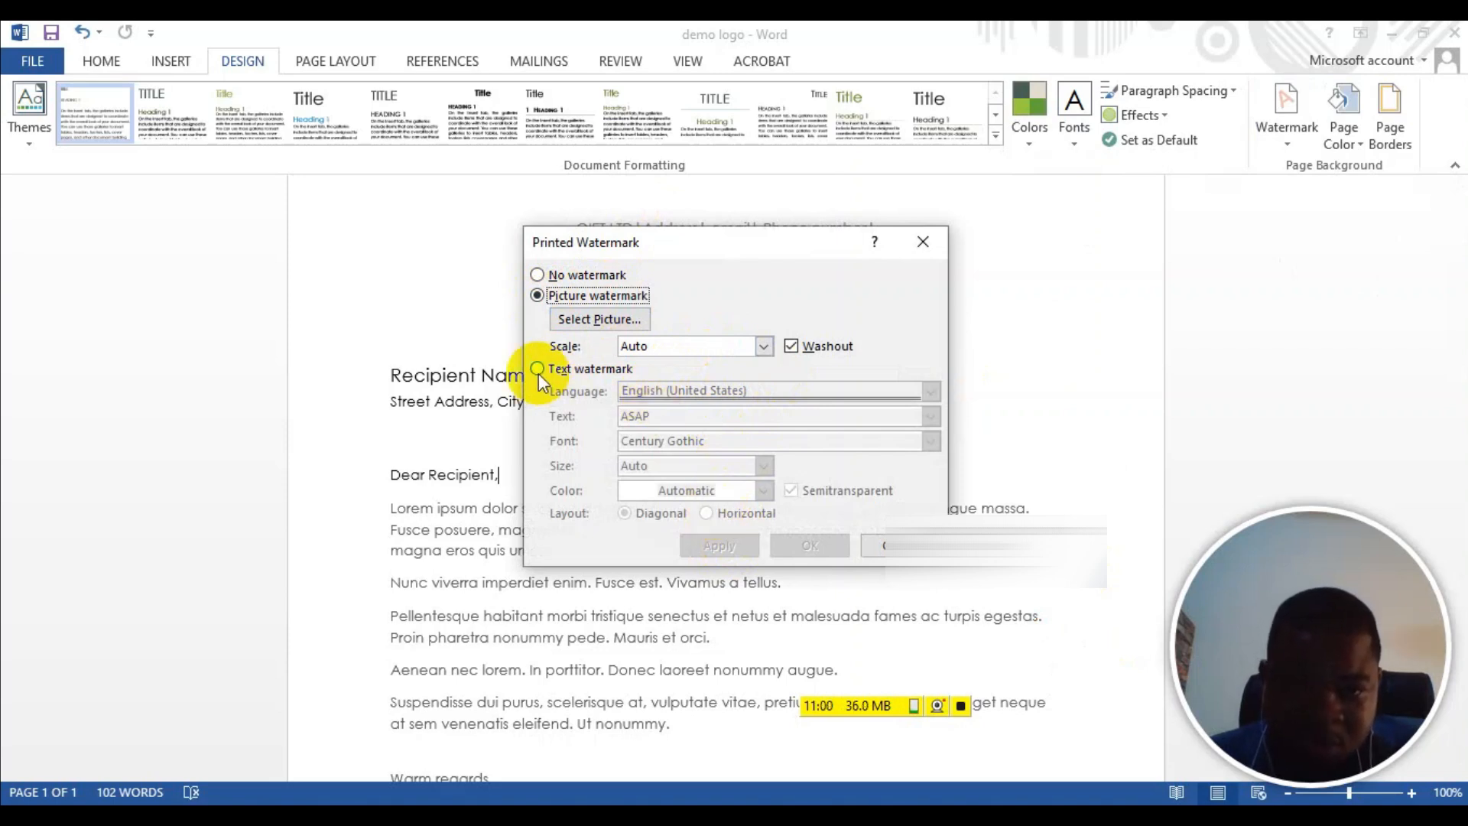
left_click(594, 319)
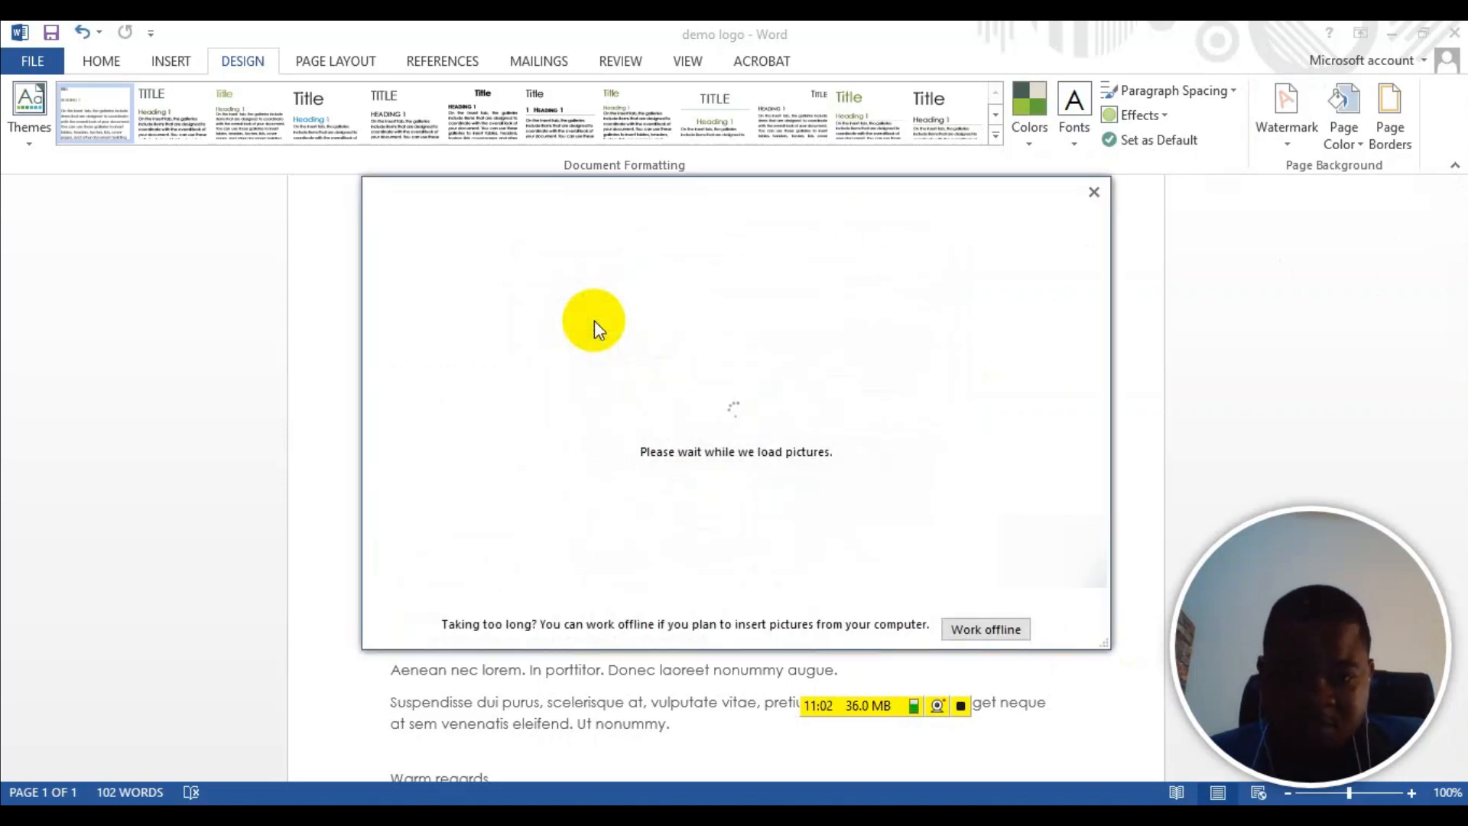
left_click(960, 706)
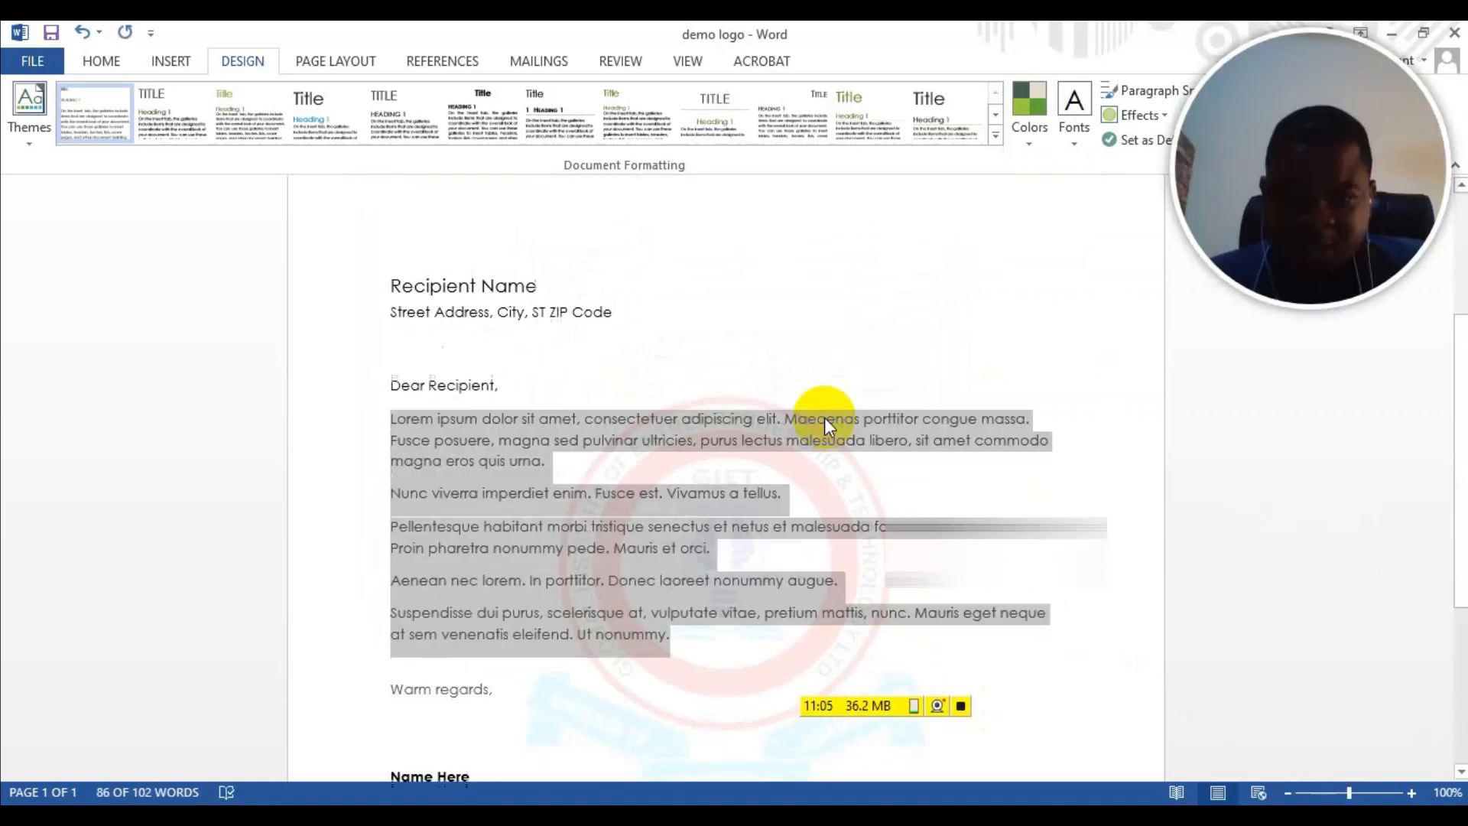
Step: Save the letterhead document and look over the watermark and the header on the page
scroll(824, 417, "down", 1)
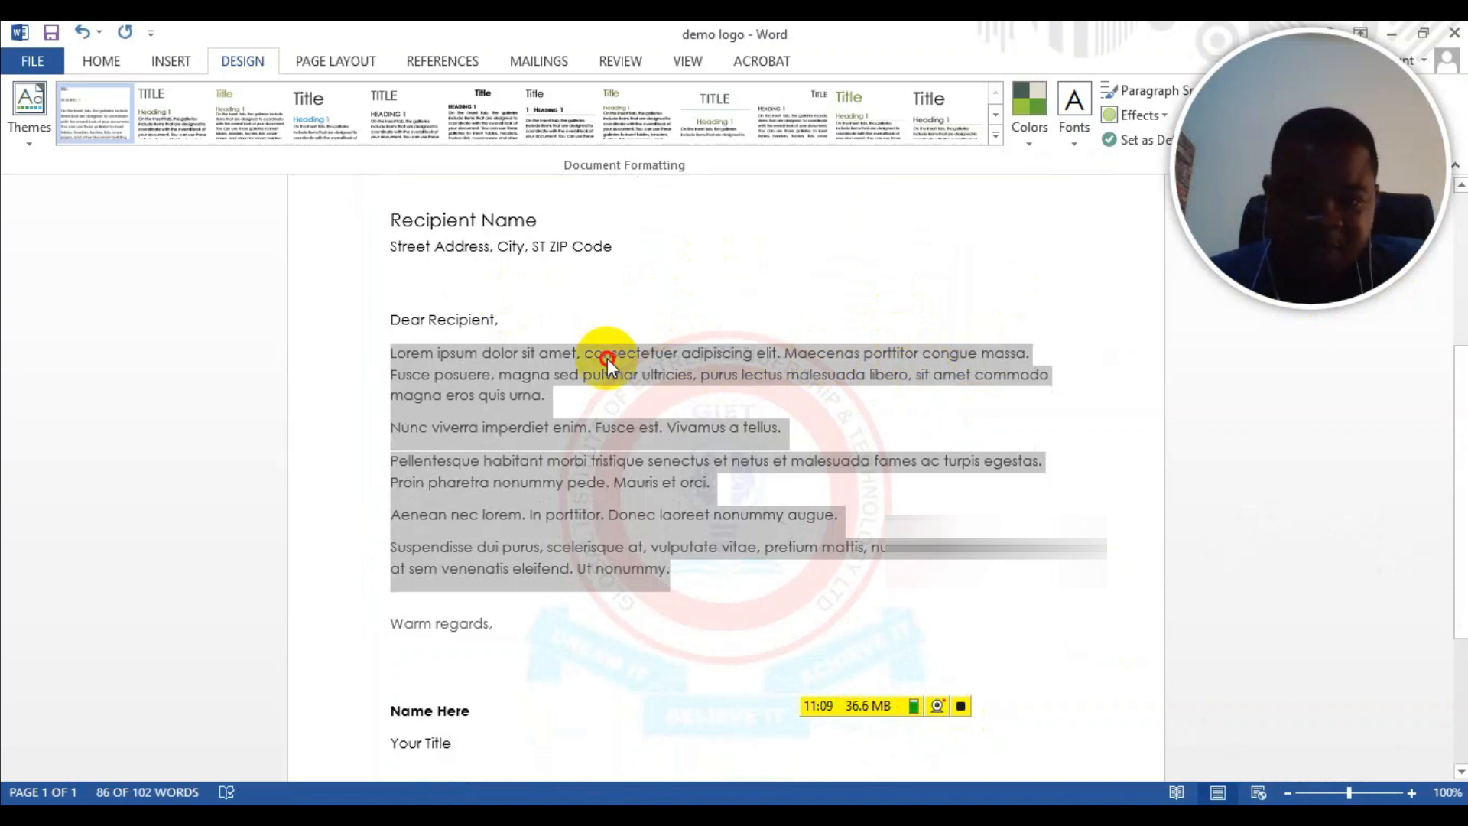
left_click_drag(1281, 154, 1276, 457)
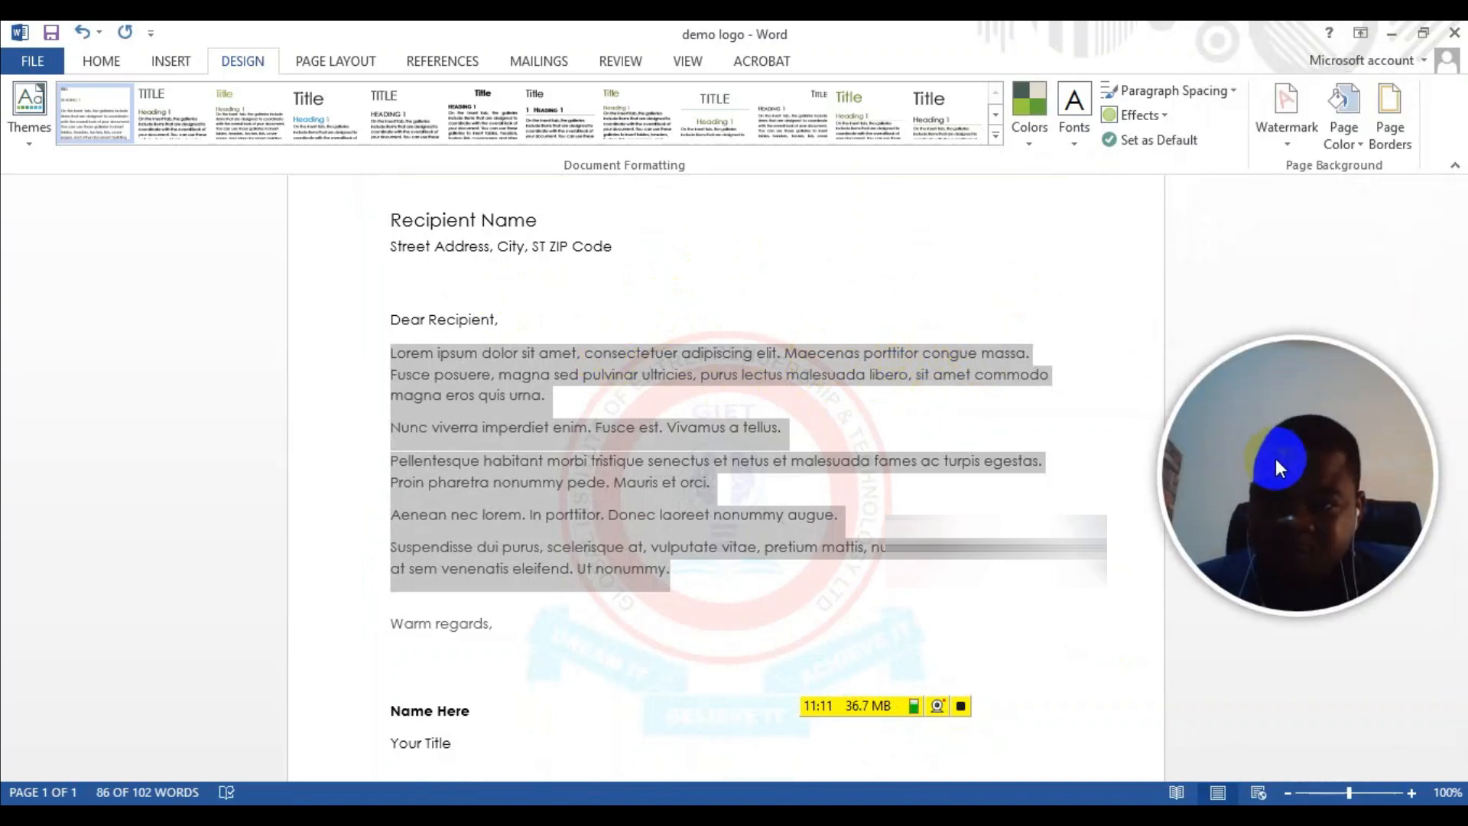
scroll(688, 344, "up", 5)
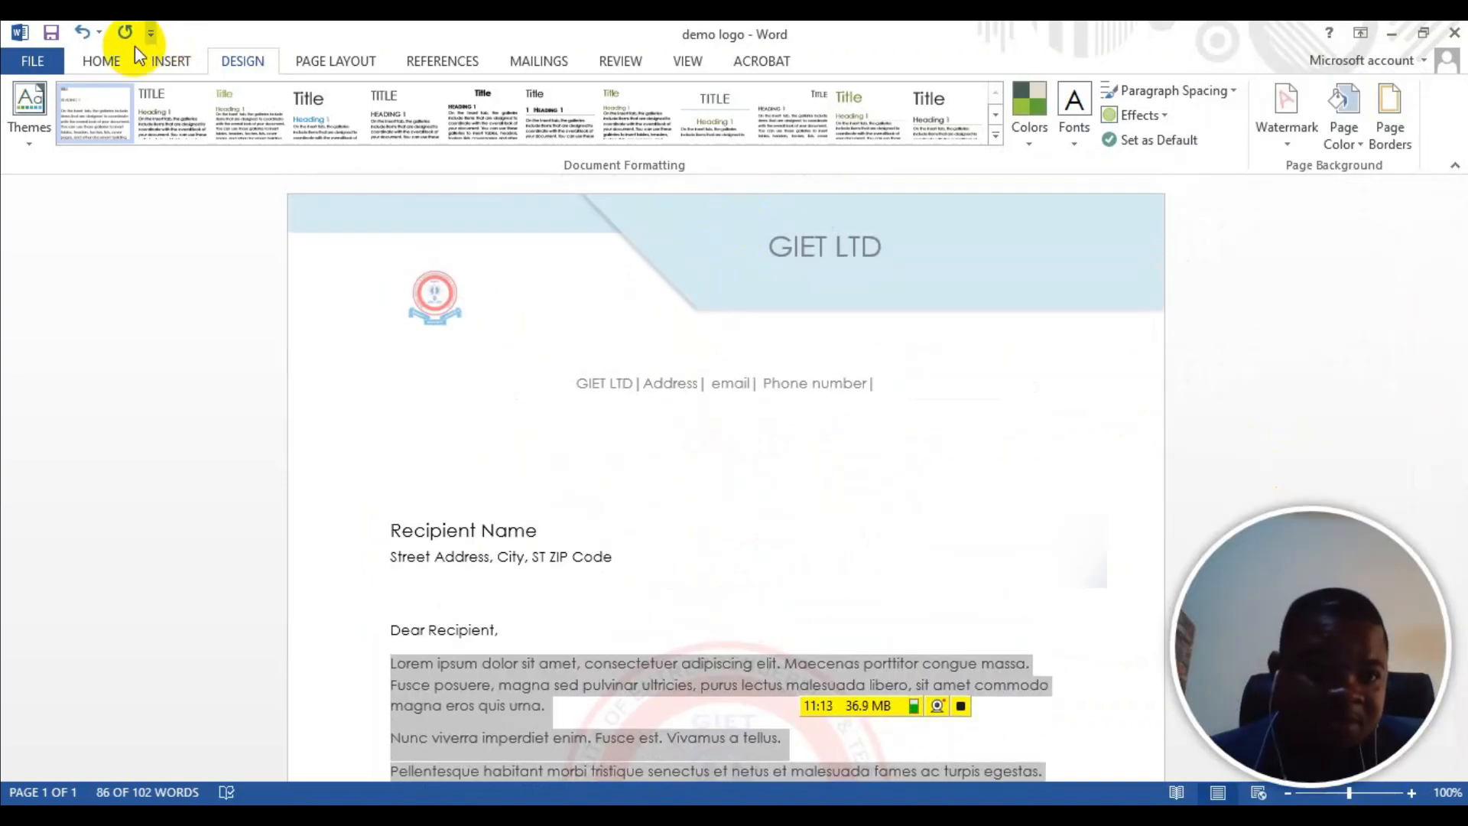
left_click(107, 61)
left_click(51, 32)
scroll(765, 477, "down", 2)
scroll(765, 478, "down", 7)
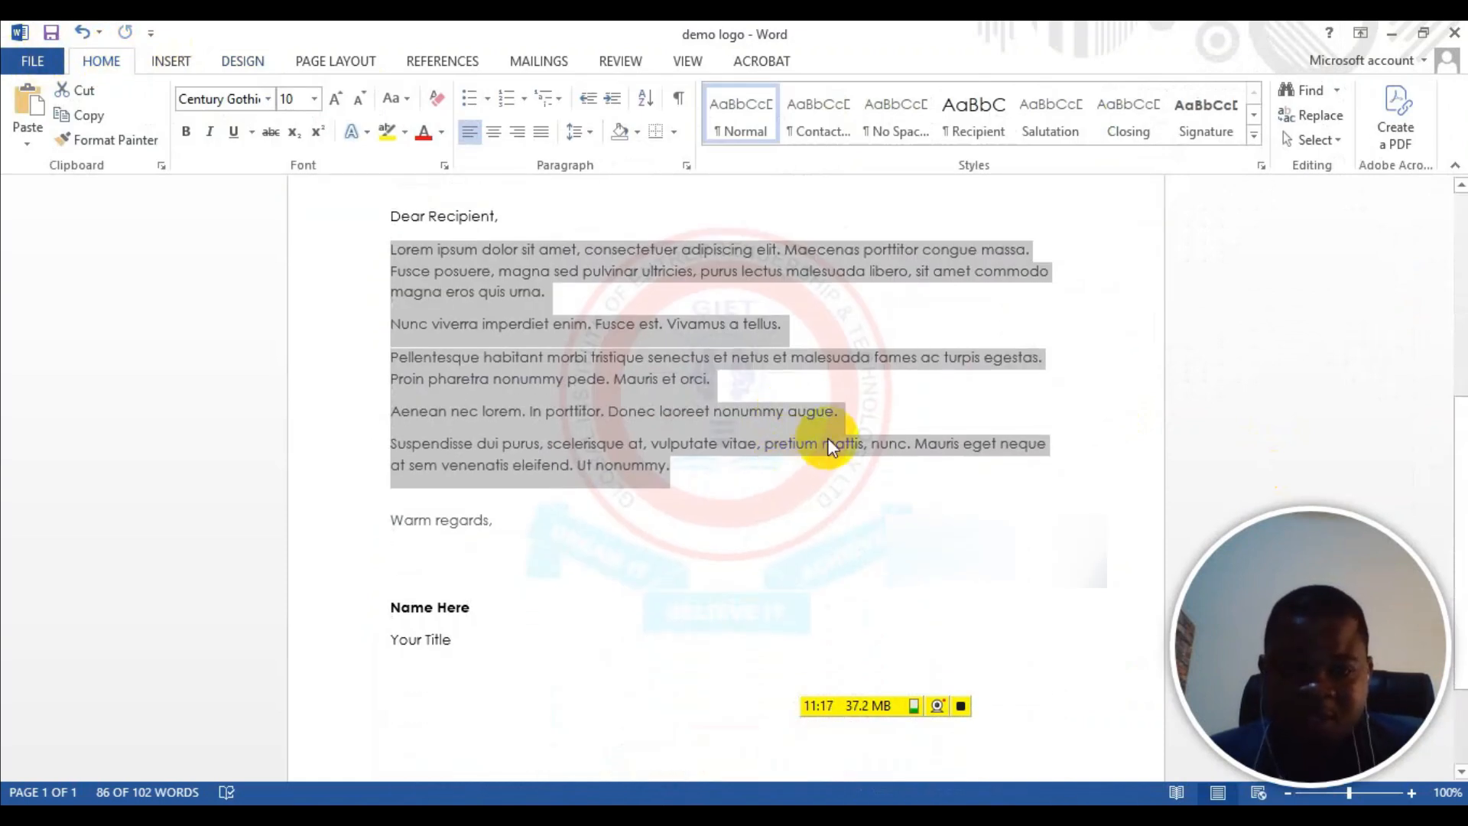
scroll(829, 443, "up", 4)
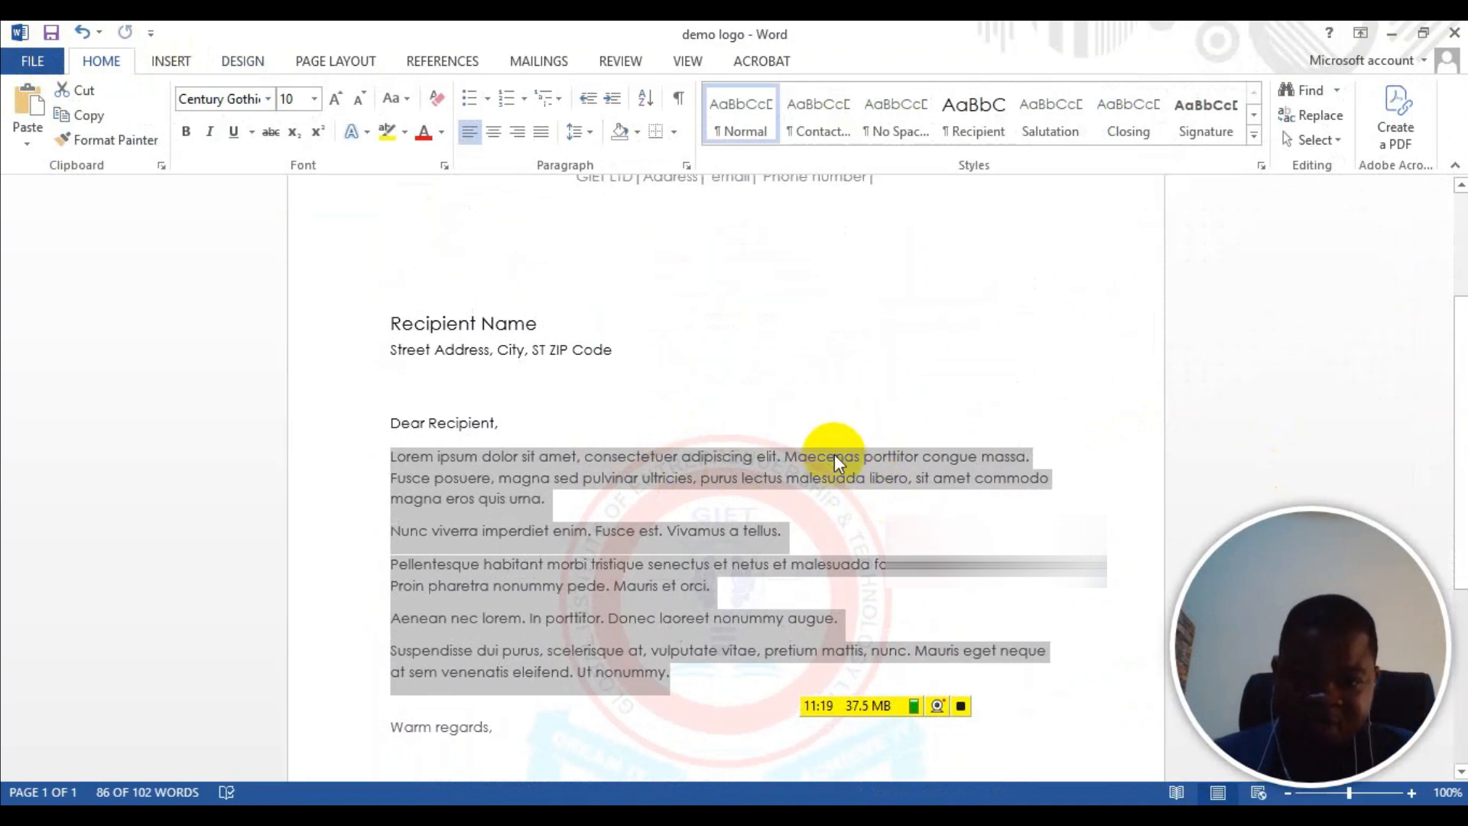
scroll(695, 381, "up", 3)
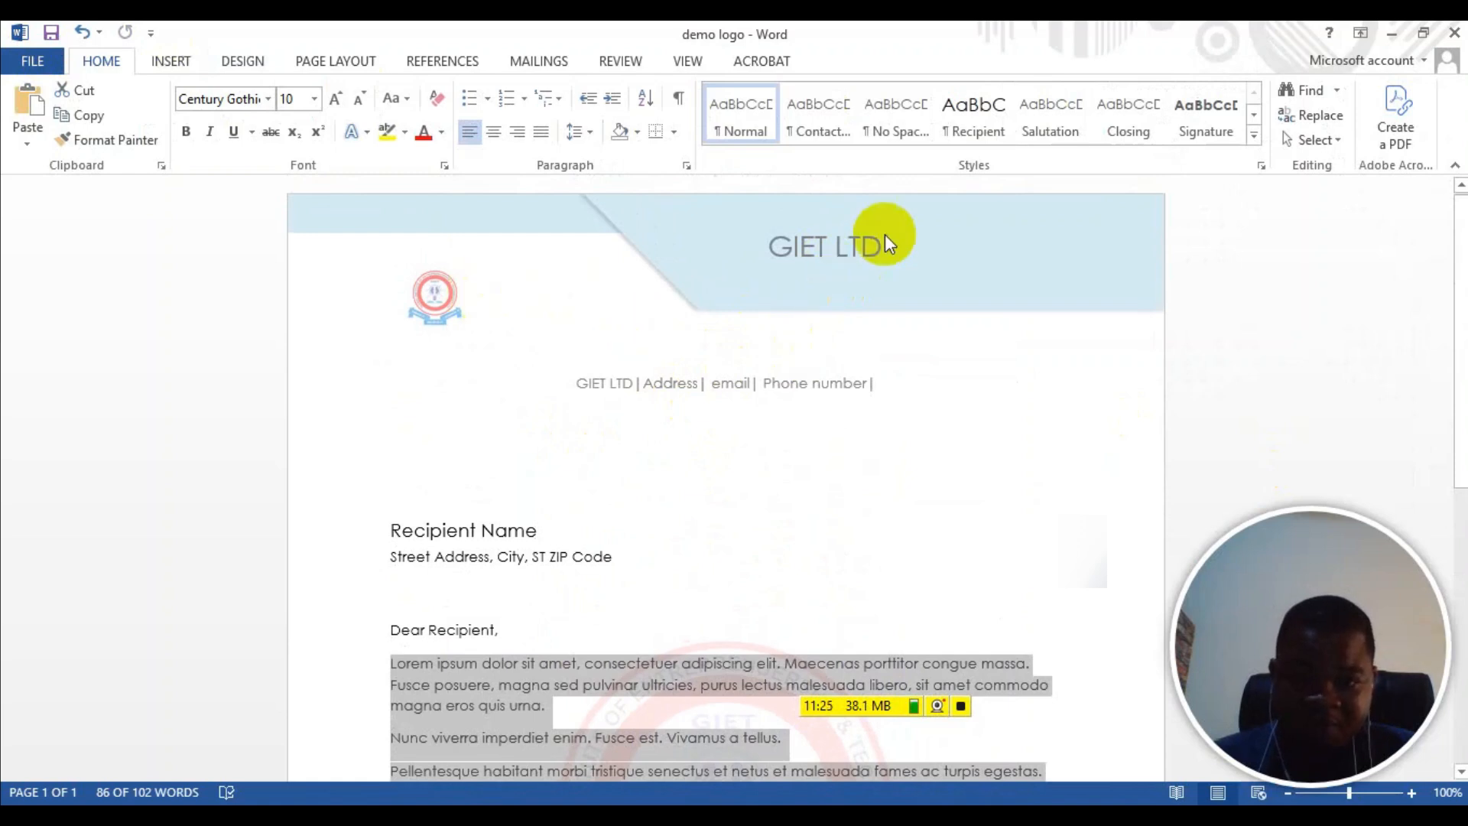
Step: Add blank lines after Your Title until a second page starts, and look over its header, watermark and footer
scroll(793, 597, "down", 8)
left_click(791, 596)
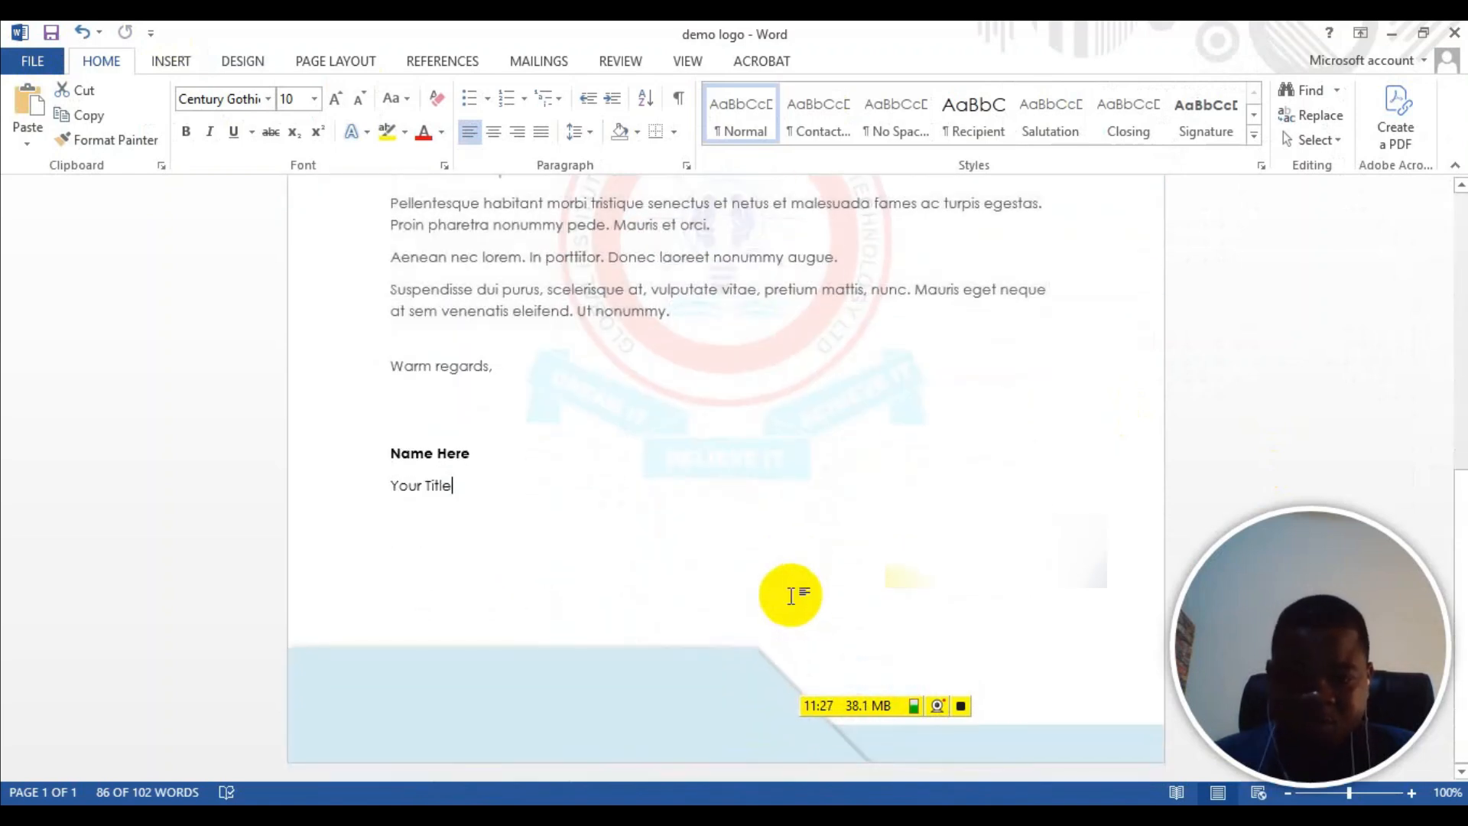
key("Return")
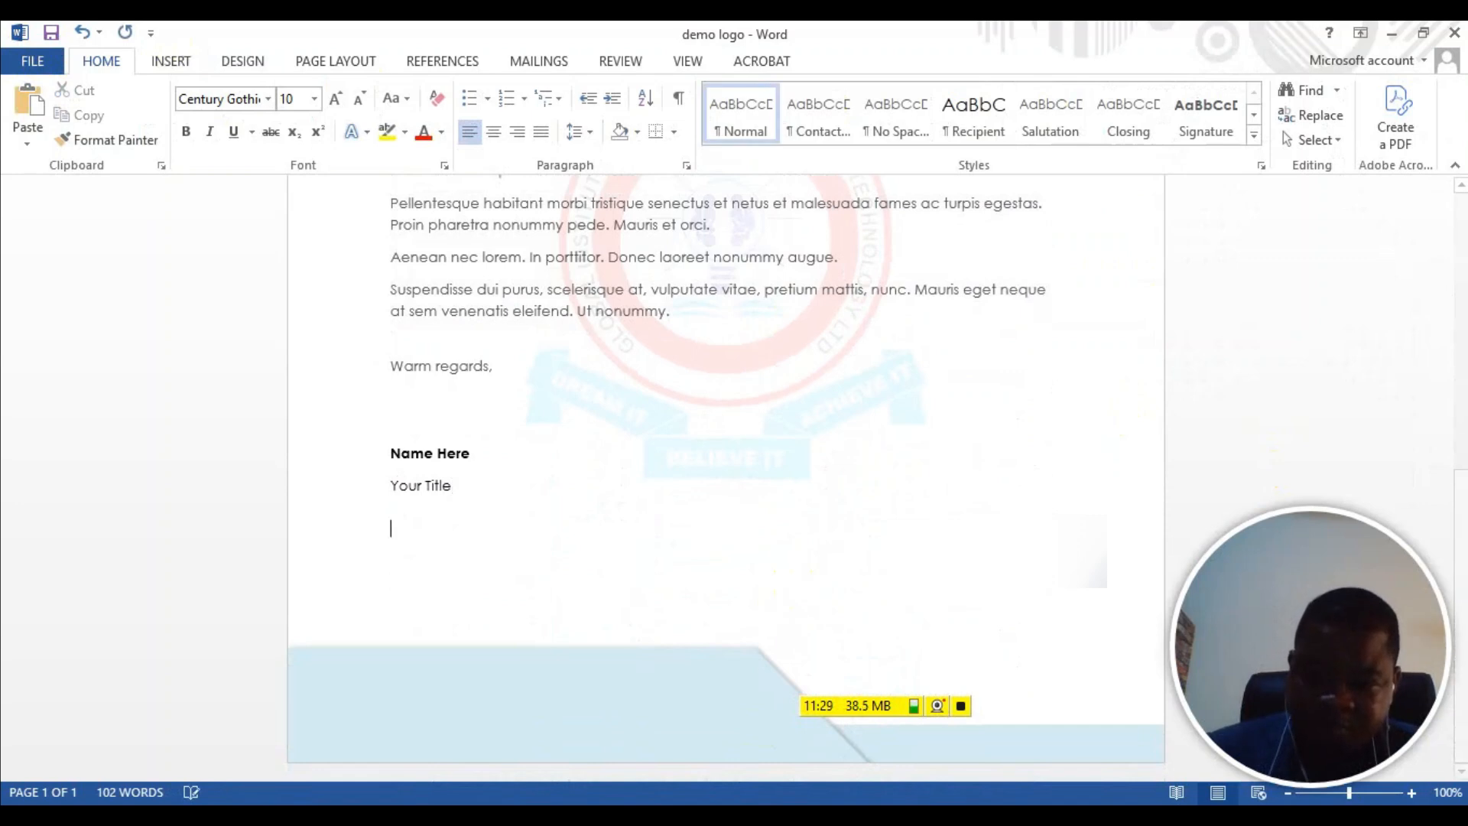
key("Return")
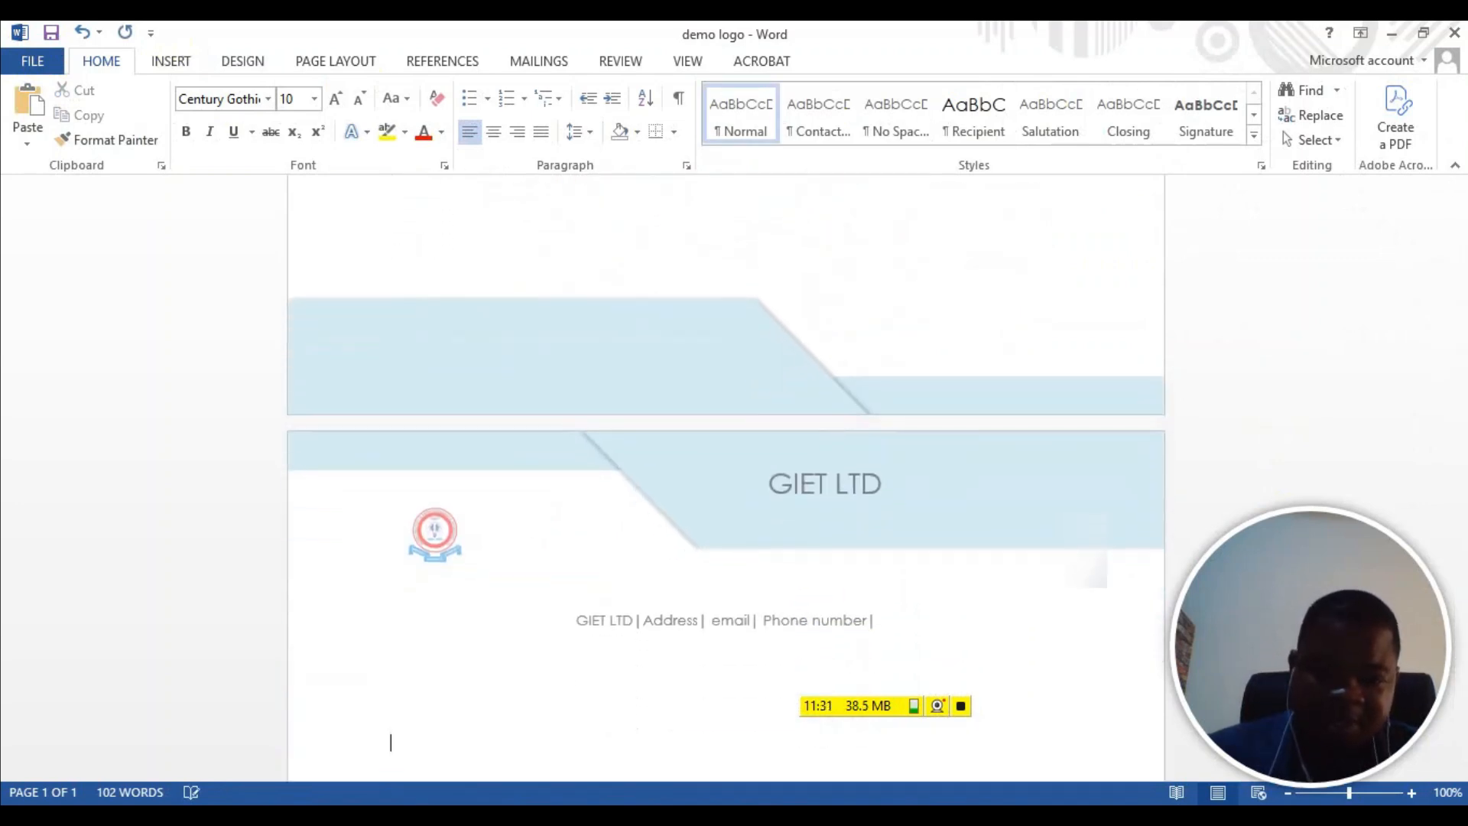
scroll(777, 551, "down", 5)
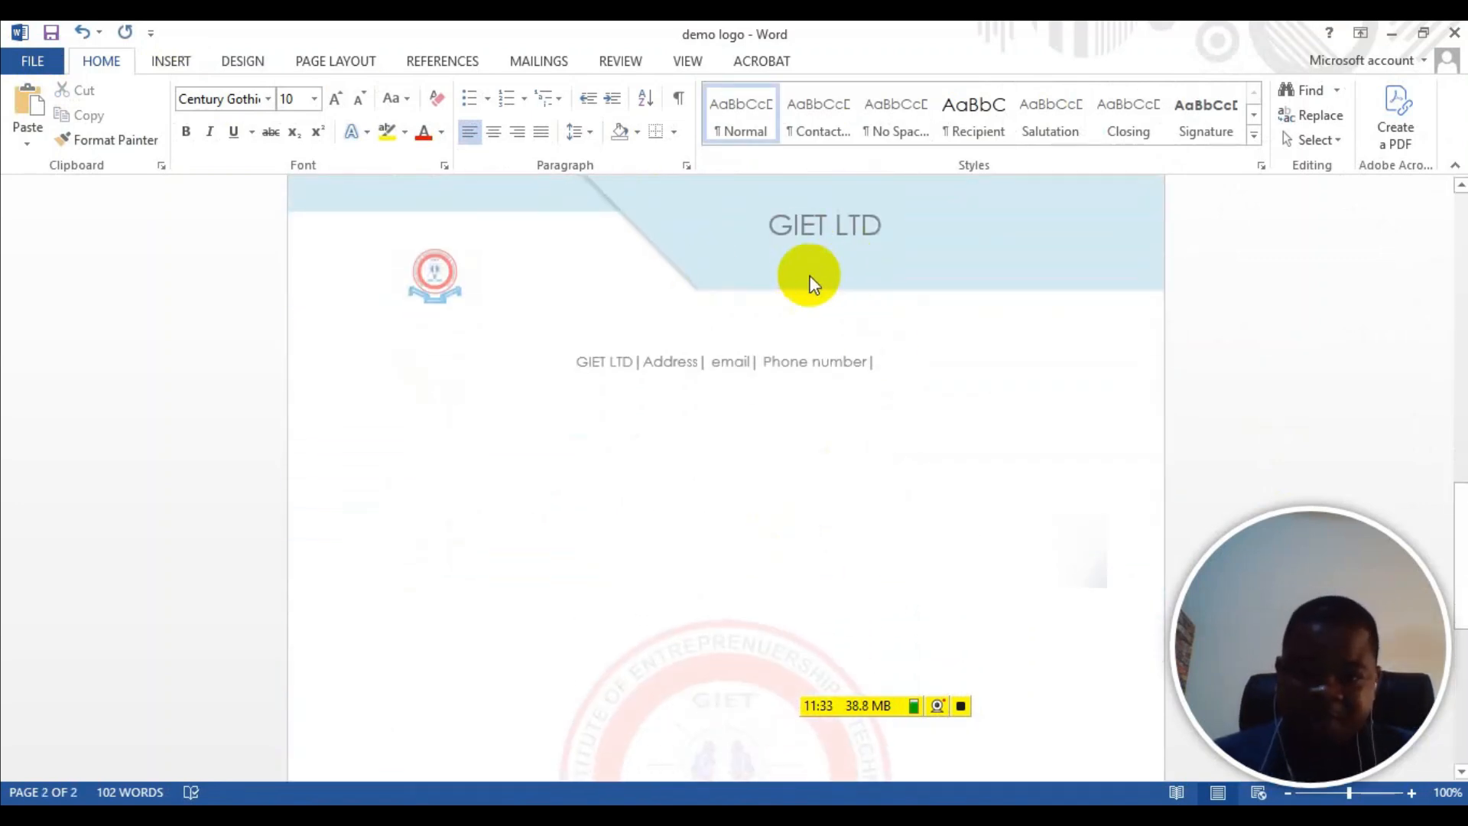
scroll(826, 663, "down", 2)
scroll(734, 514, "up", 4)
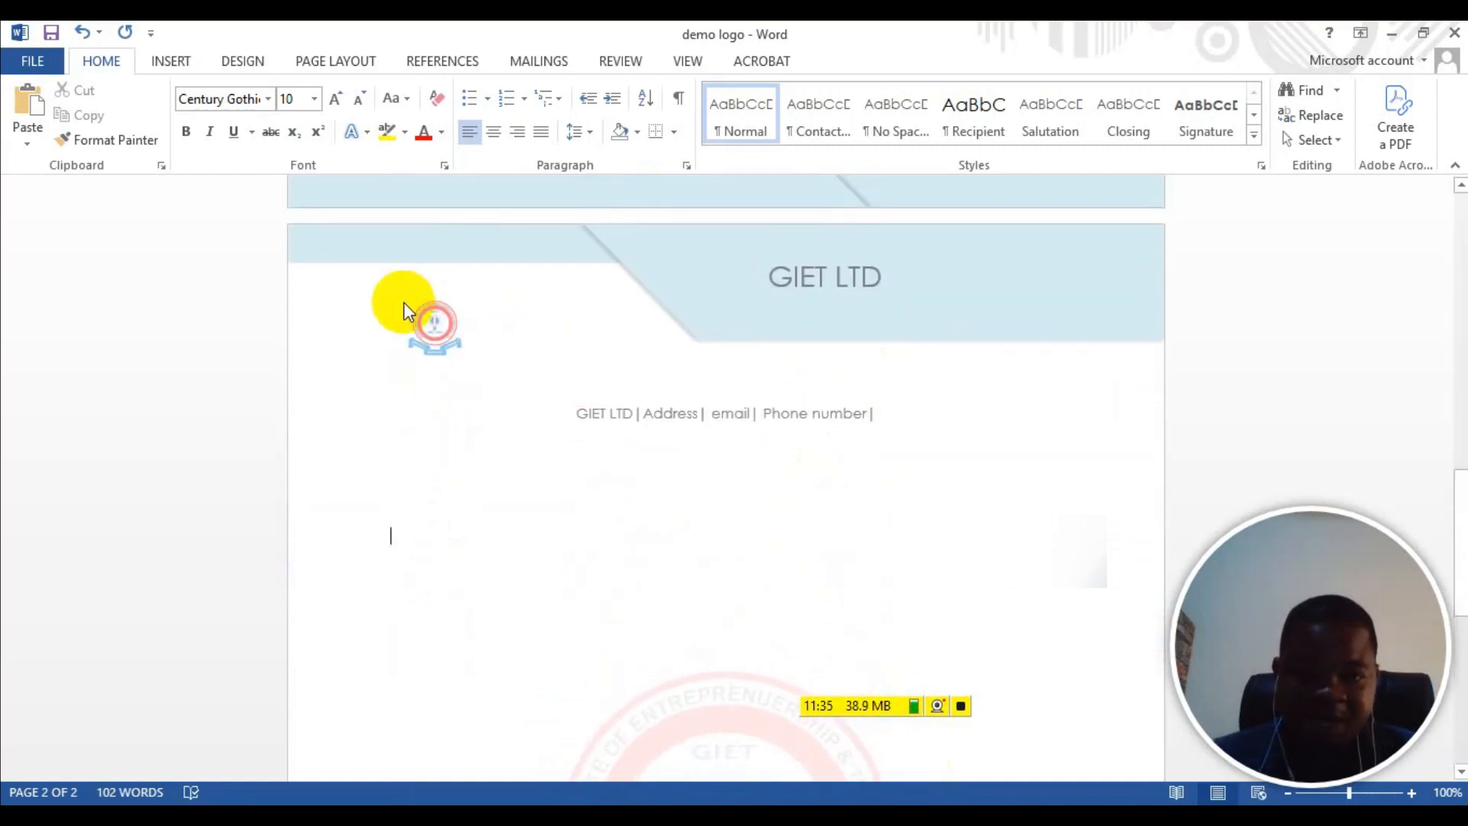
scroll(913, 638, "down", 8)
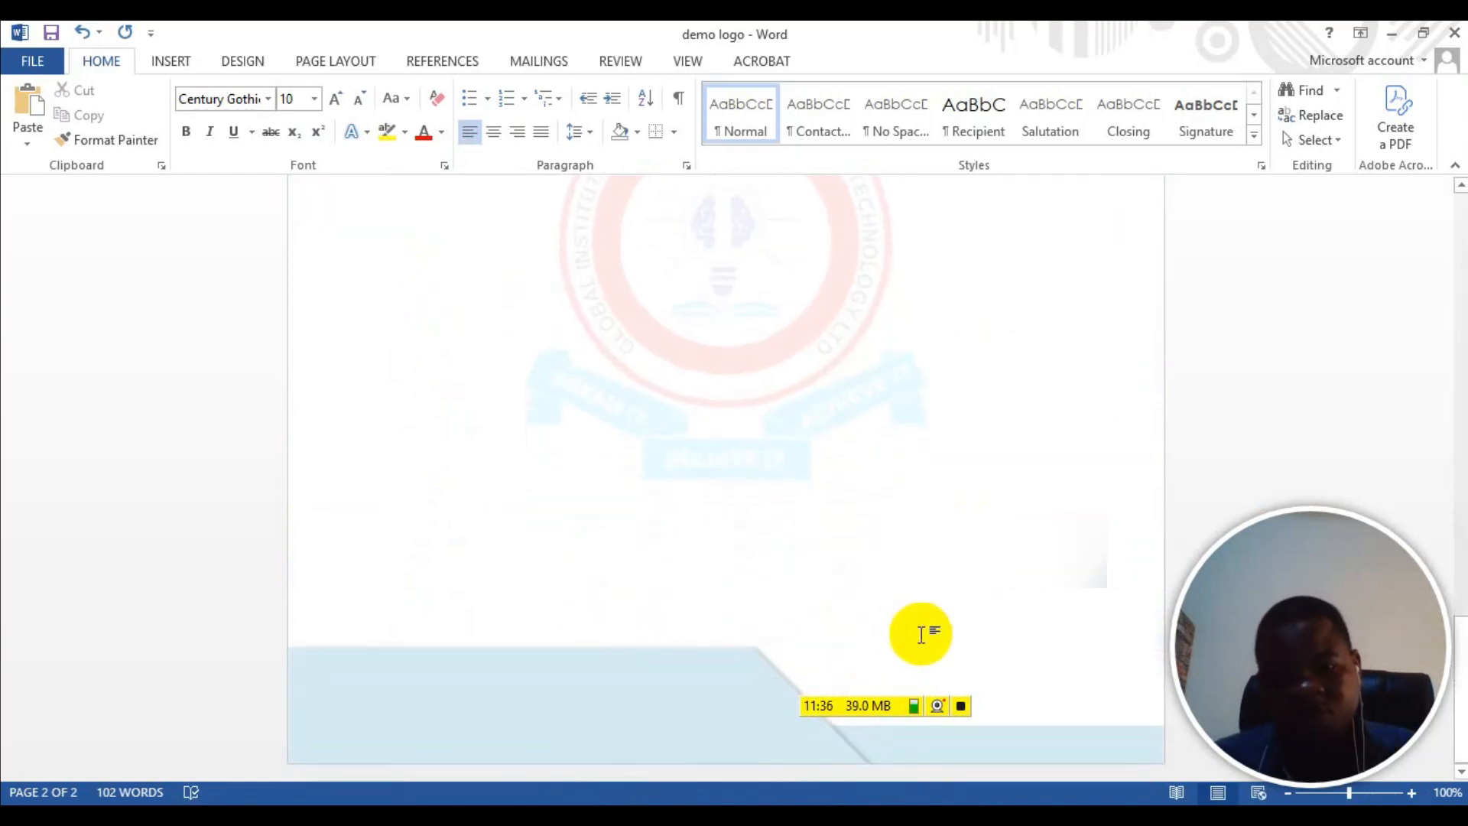
Step: Add blank lines on the second page until the document runs onto a third page
key("Return")
key("Return")
key("Return")
key("Return")
key("Return")
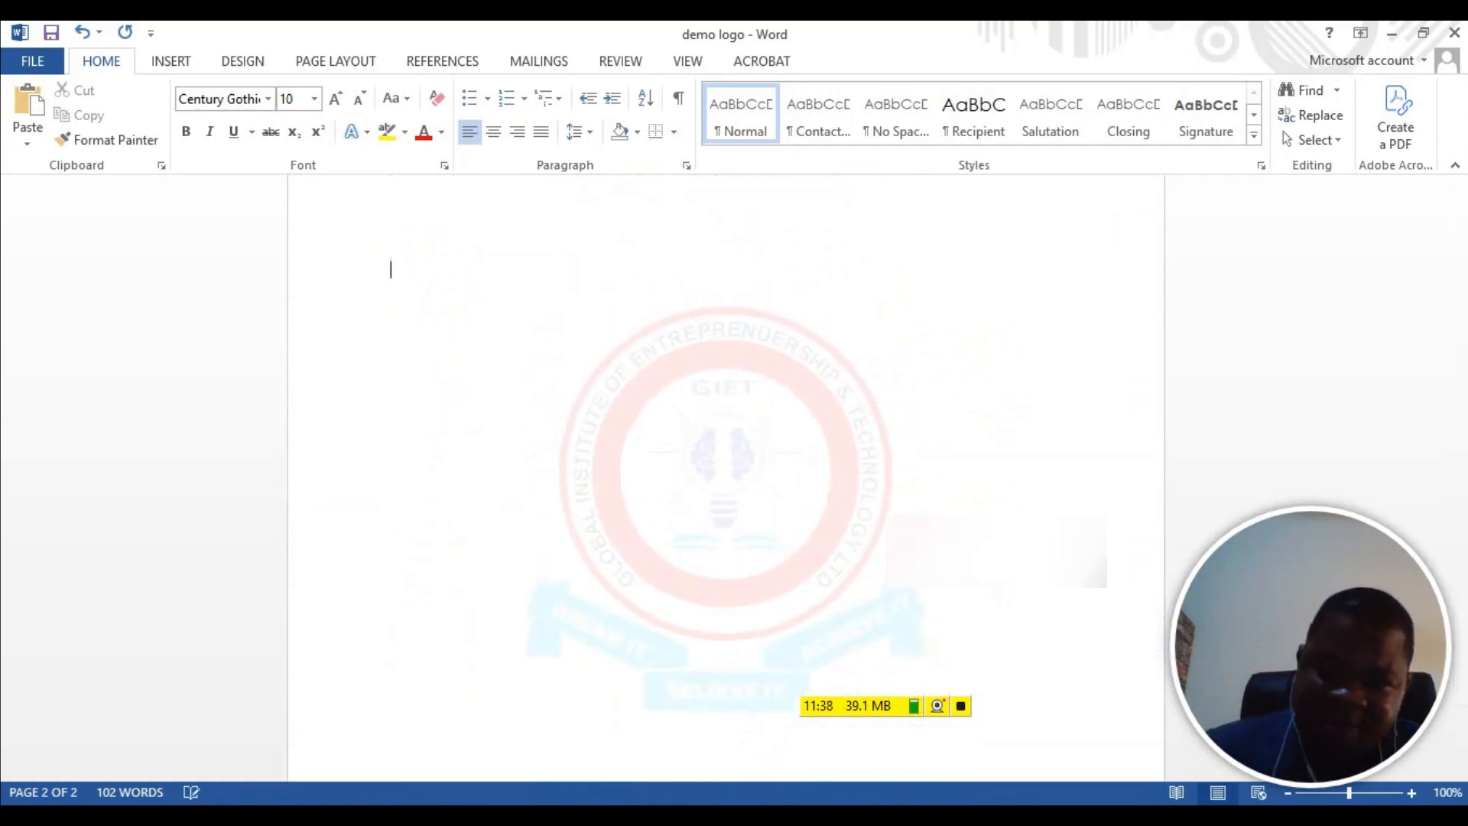
key("Return")
key("Return")
key("Return")
key("Return")
key("Return")
key("Return")
key("Return")
key("Return")
key("Return")
key("Return")
key("Return")
key("Return")
key("Return")
key("Return")
key("Return")
key("Return")
key("Return")
key("Return")
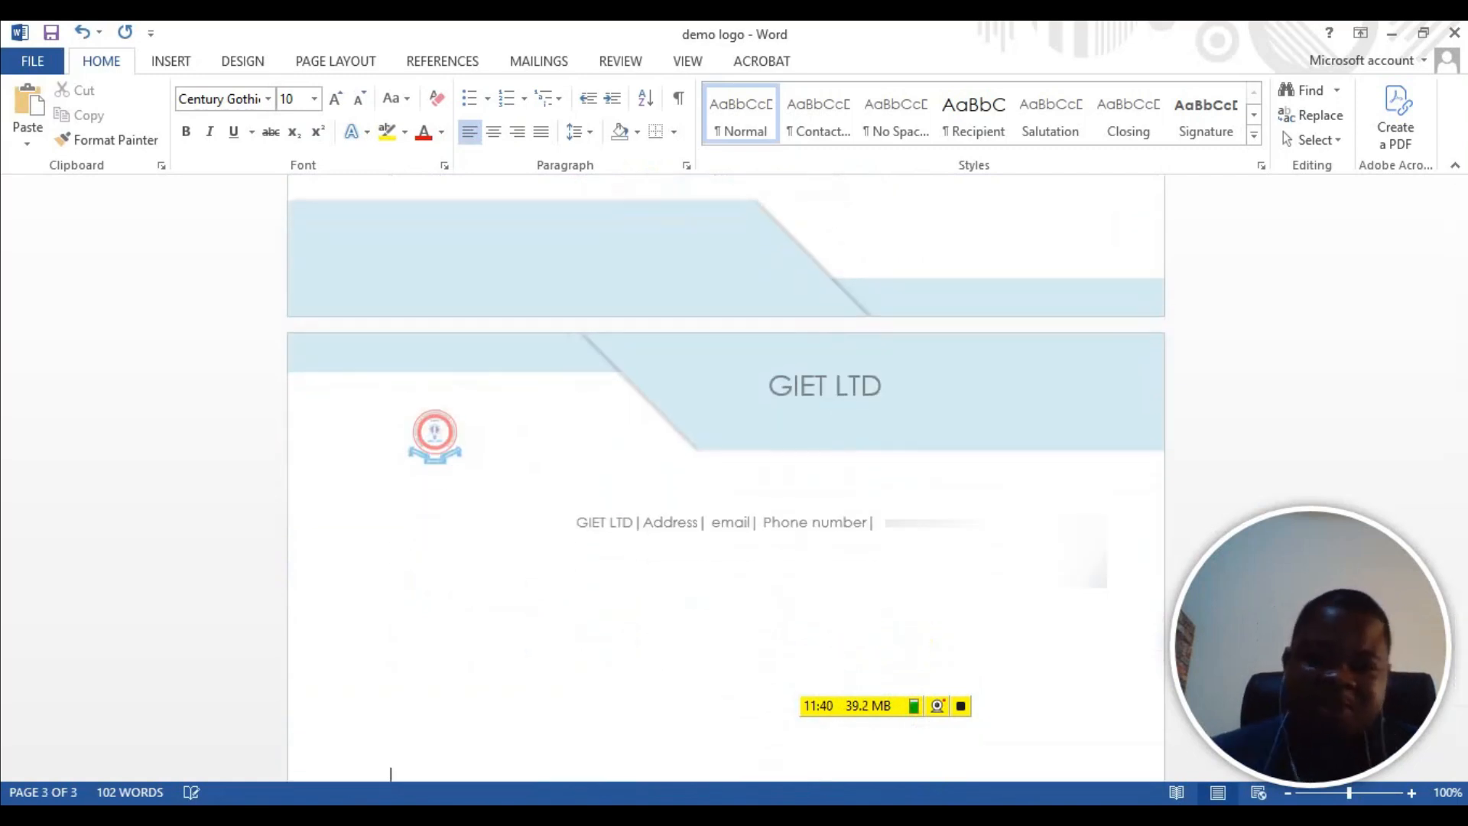
Step: Check the letterhead on the pages in print preview and in the document, cancelling the prompt to close it
scroll(765, 382, "up", 3)
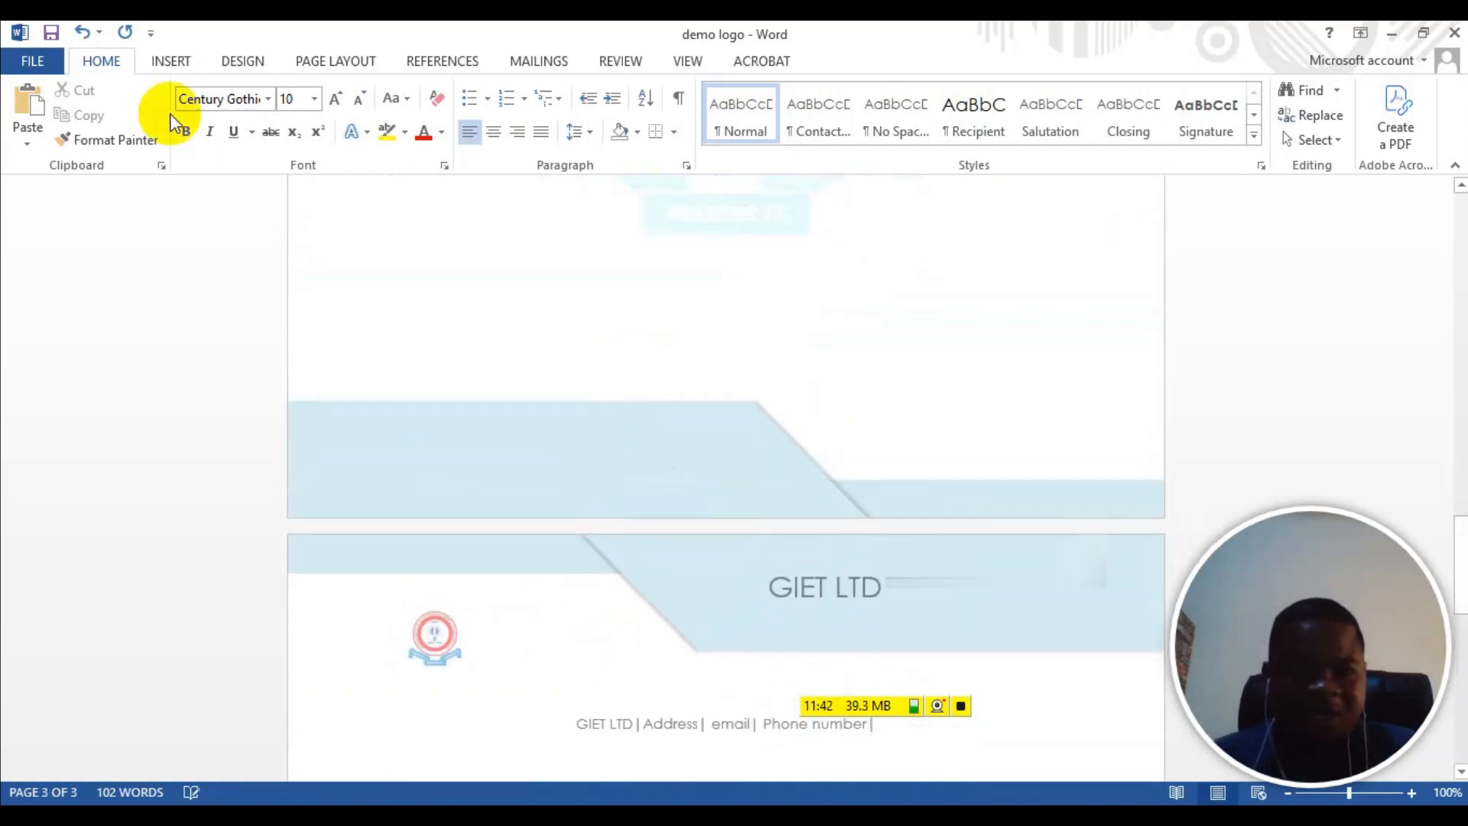
left_click(58, 61)
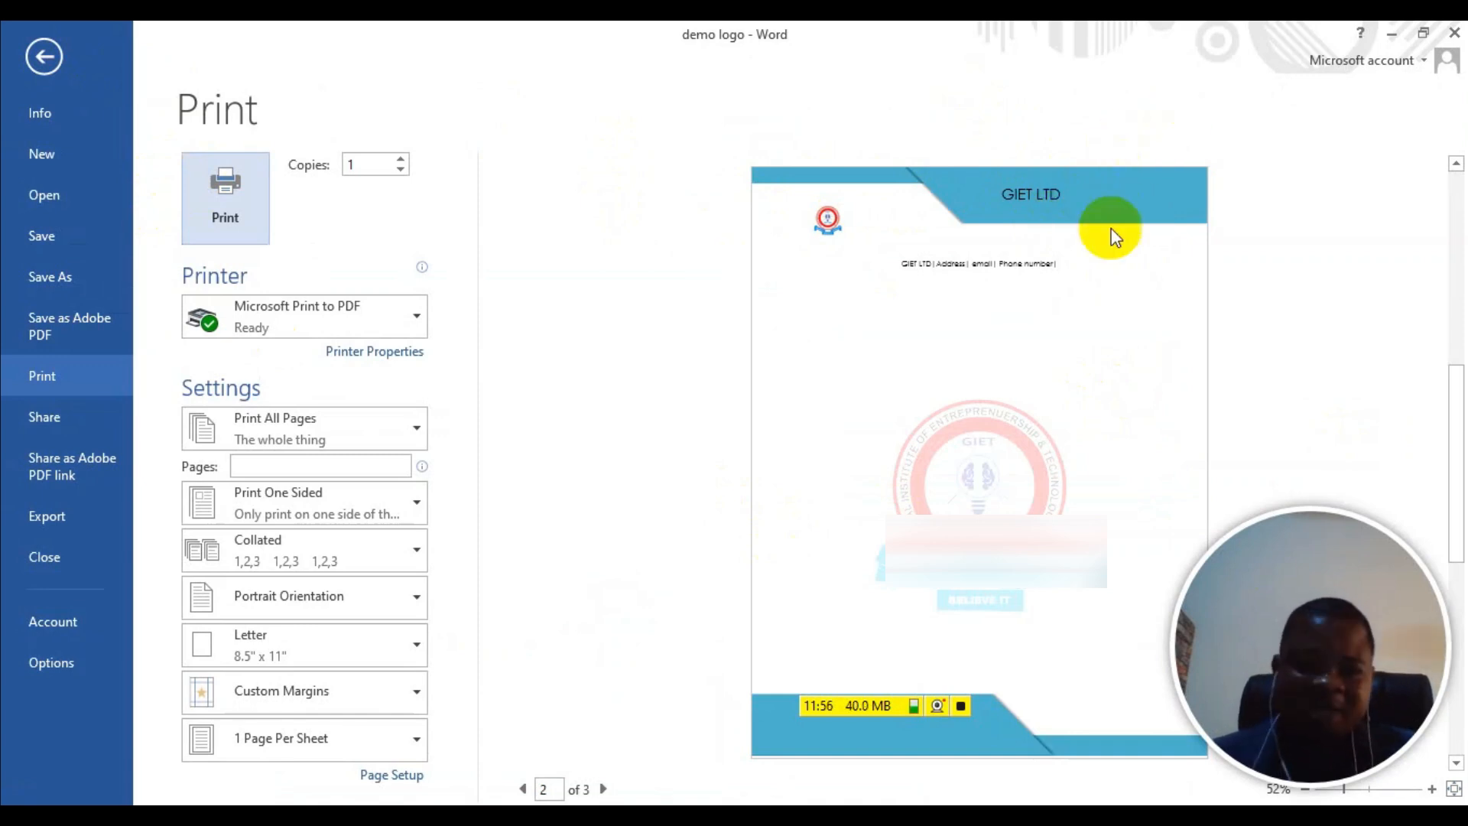
left_click(1458, 34)
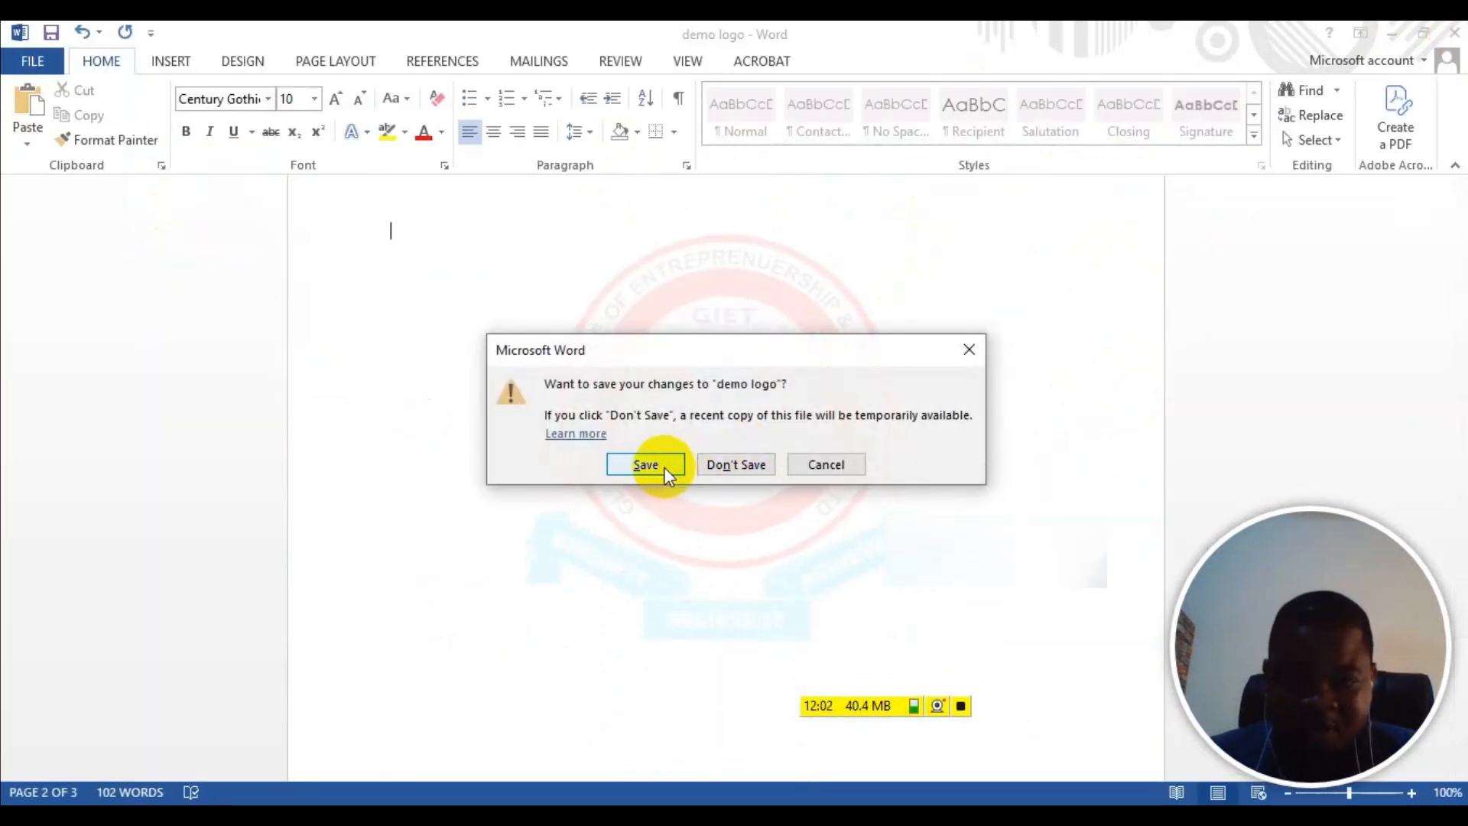
left_click(967, 352)
scroll(788, 382, "up", 3)
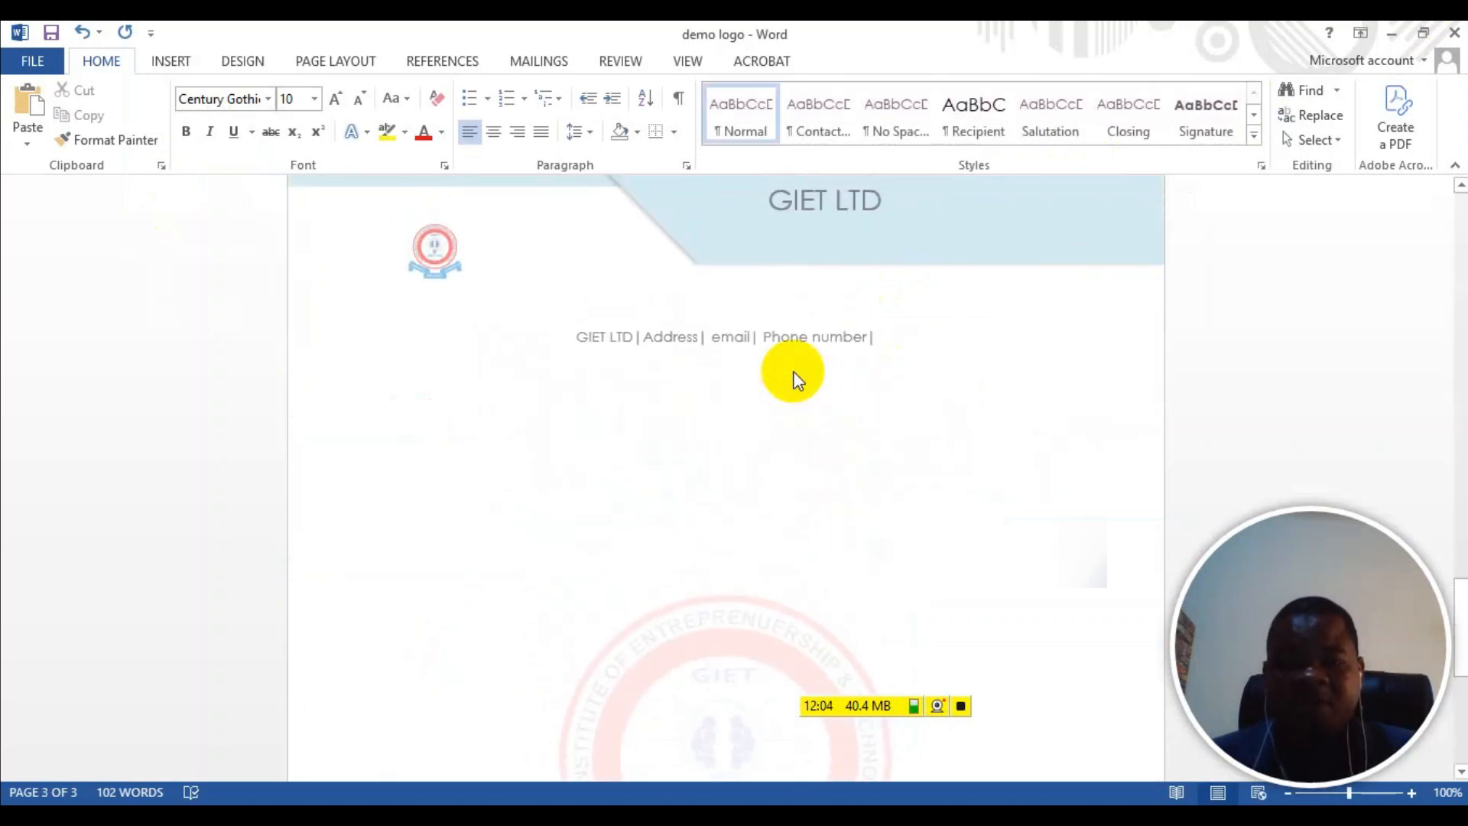
scroll(793, 370, "down", 10)
scroll(835, 363, "down", 3)
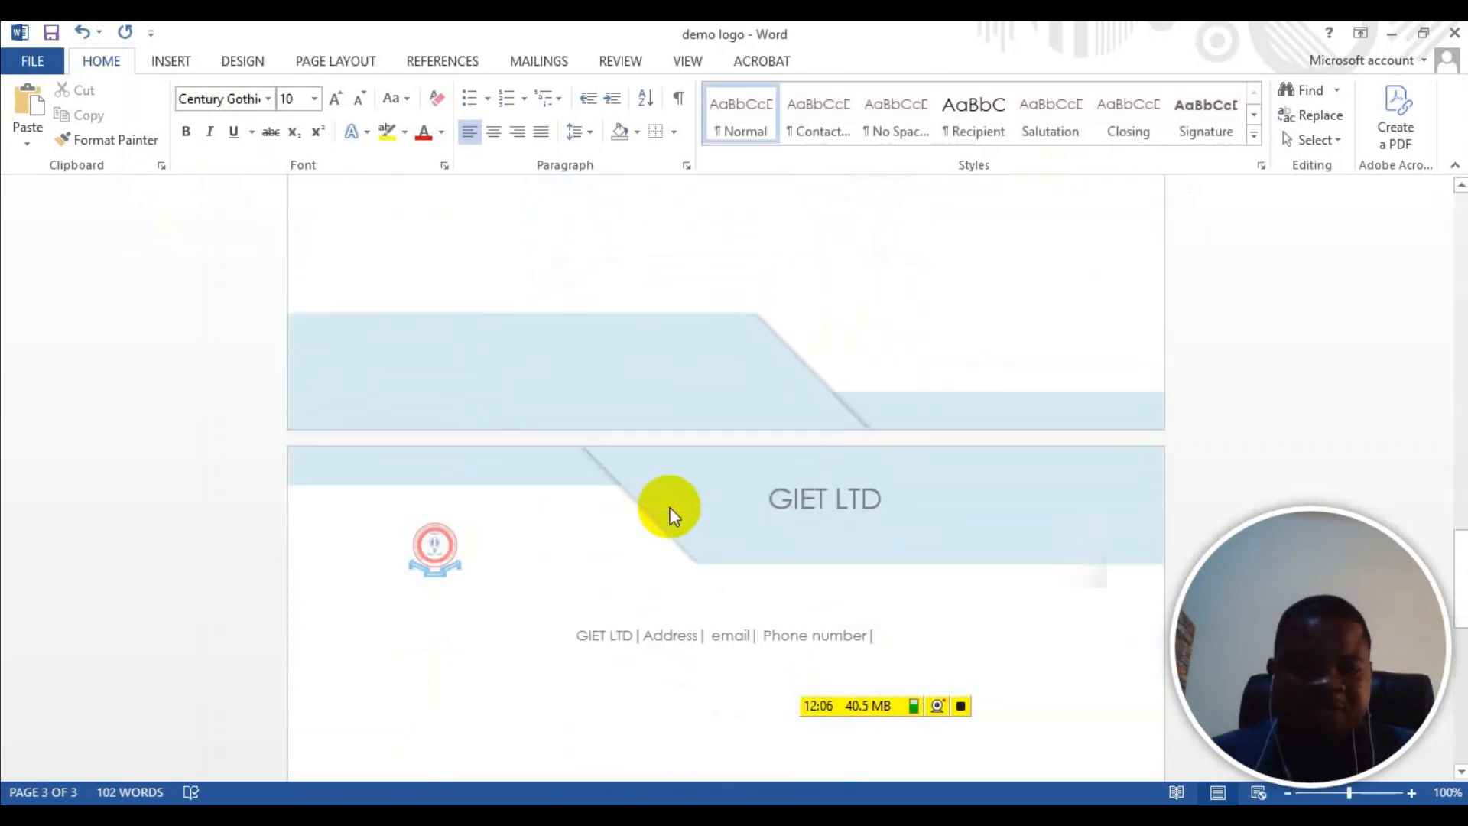
scroll(841, 535, "down", 1)
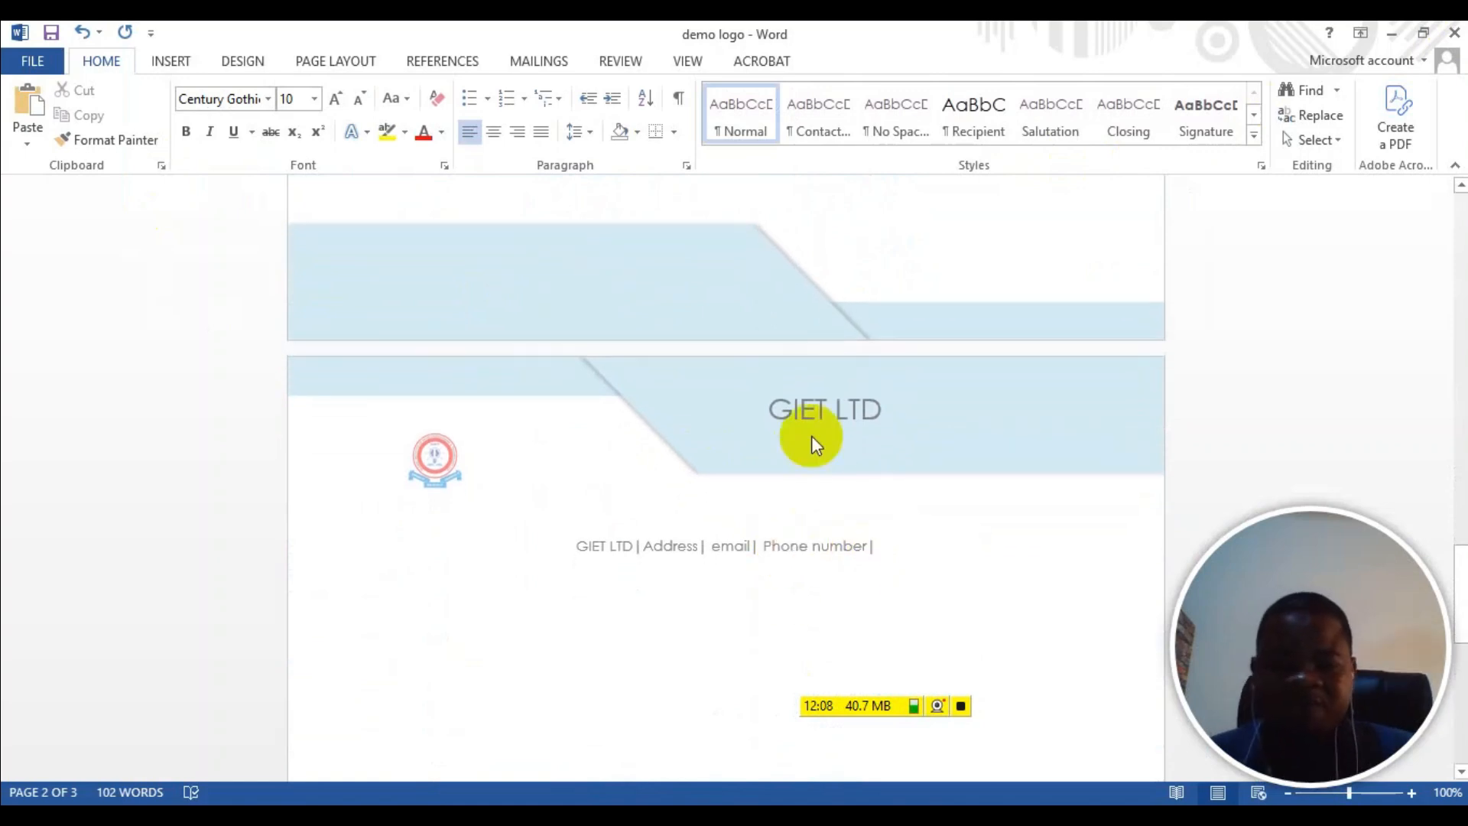